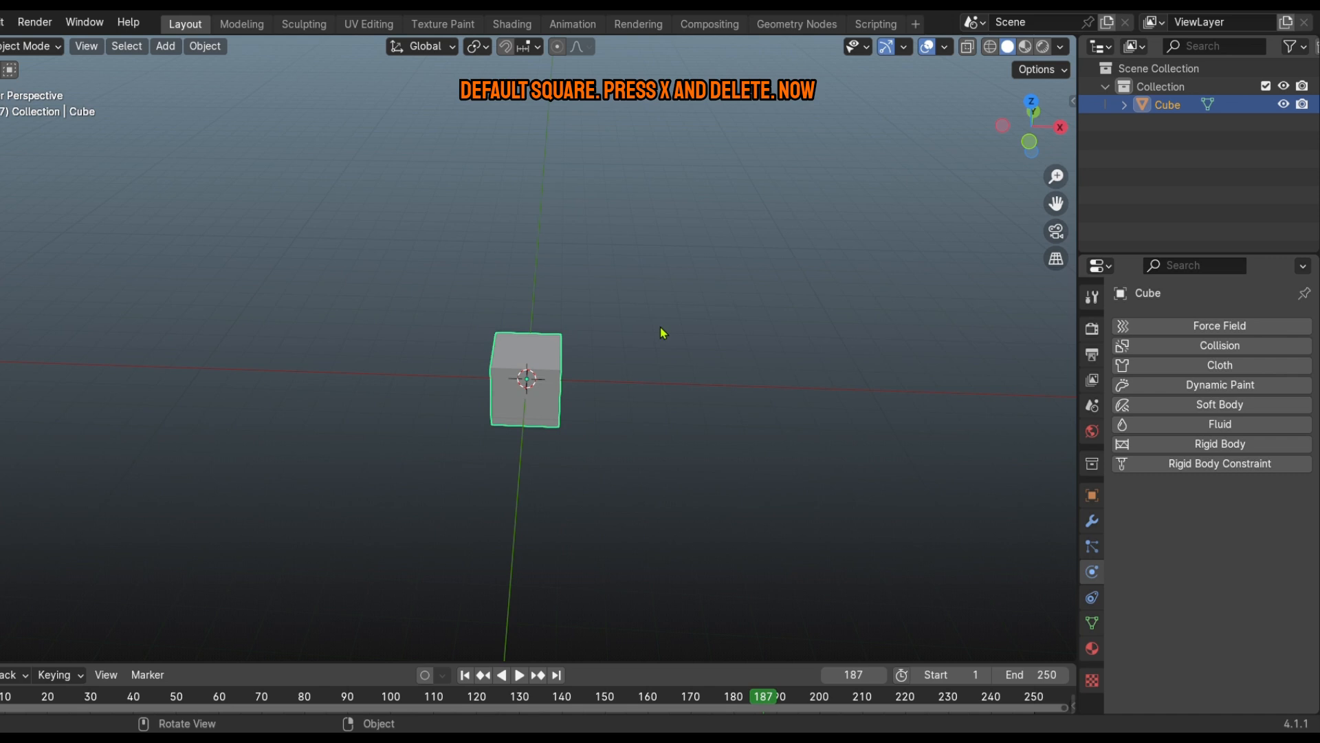
Delete the default cube and add a cylinder mesh with 500 vertices
{"action": "left_click", "coordinate": [663, 328]}
{"action": "key", "text": "shift+a"}
{"action": "mouse_move", "coordinate": [660, 333]}
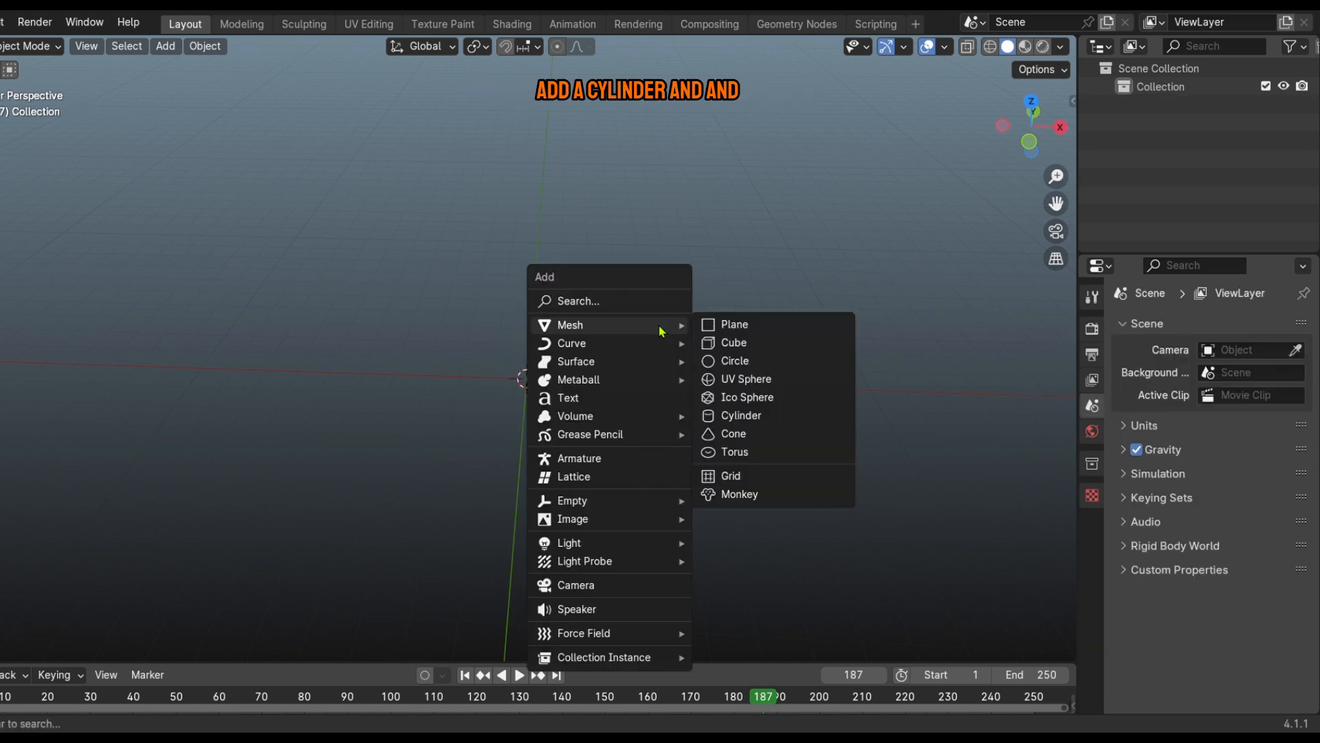
{"action": "left_click", "coordinate": [817, 416]}
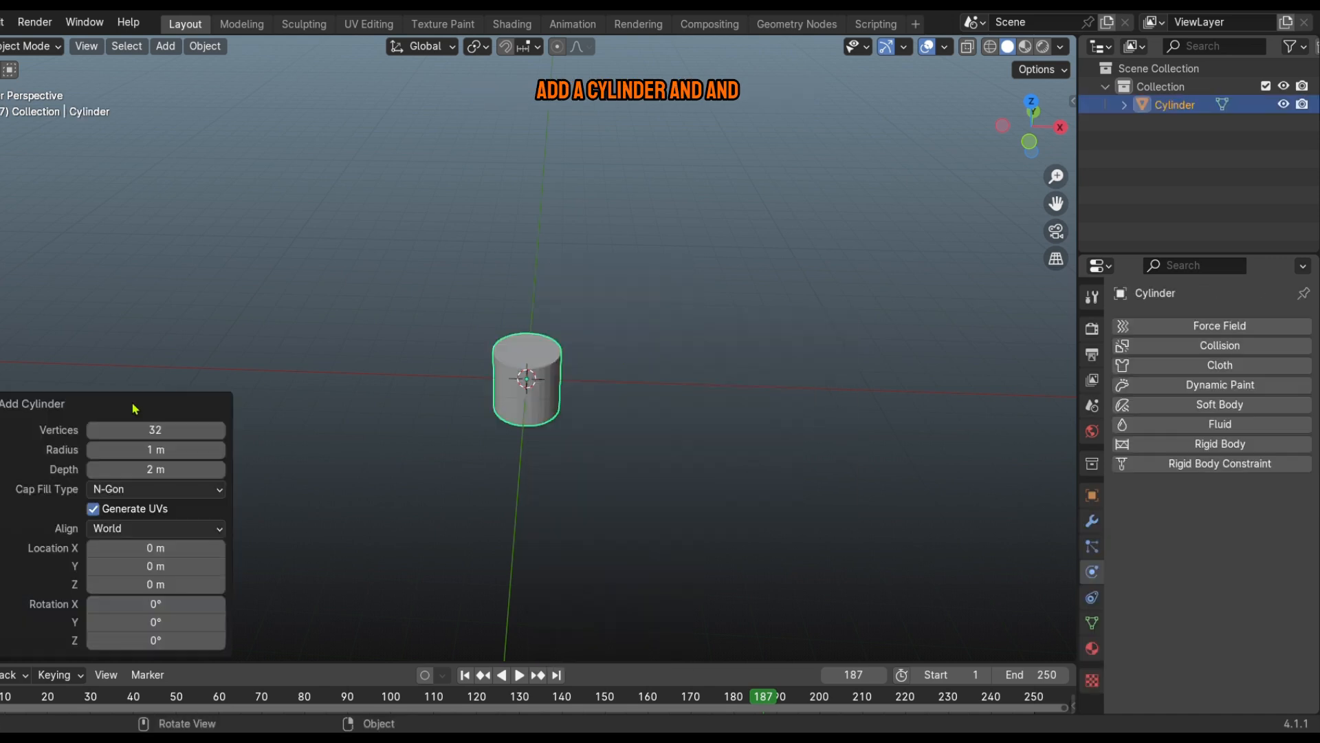
{"action": "left_click_drag", "start_coordinate": [132, 440], "coordinate": [281, 430]}
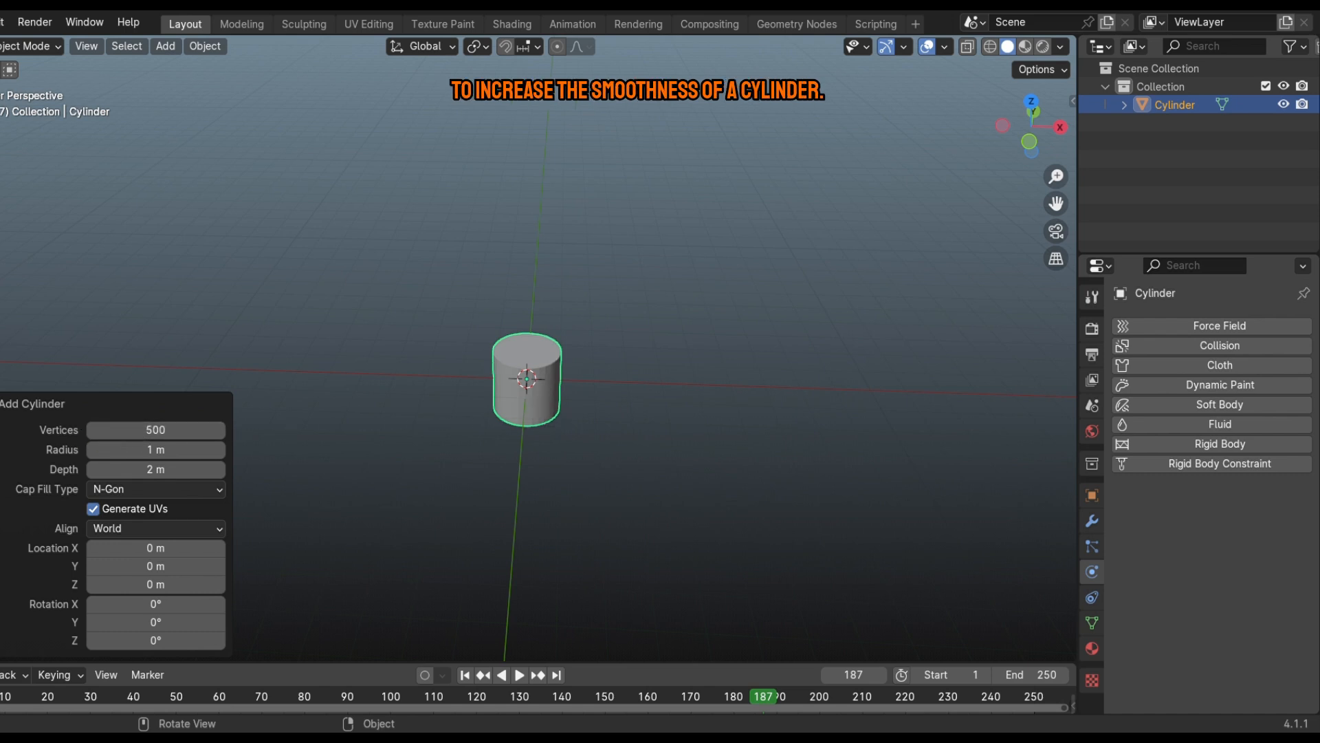
In Edit Mode, inset the cylinder's top face by about 0.19 m and extrude it down into the body about 1.37 m
{"action": "left_click", "coordinate": [28, 46]}
{"action": "left_click", "coordinate": [35, 90]}
{"action": "scroll", "coordinate": [275, 151], "scroll_direction": "up", "scroll_amount": 4}
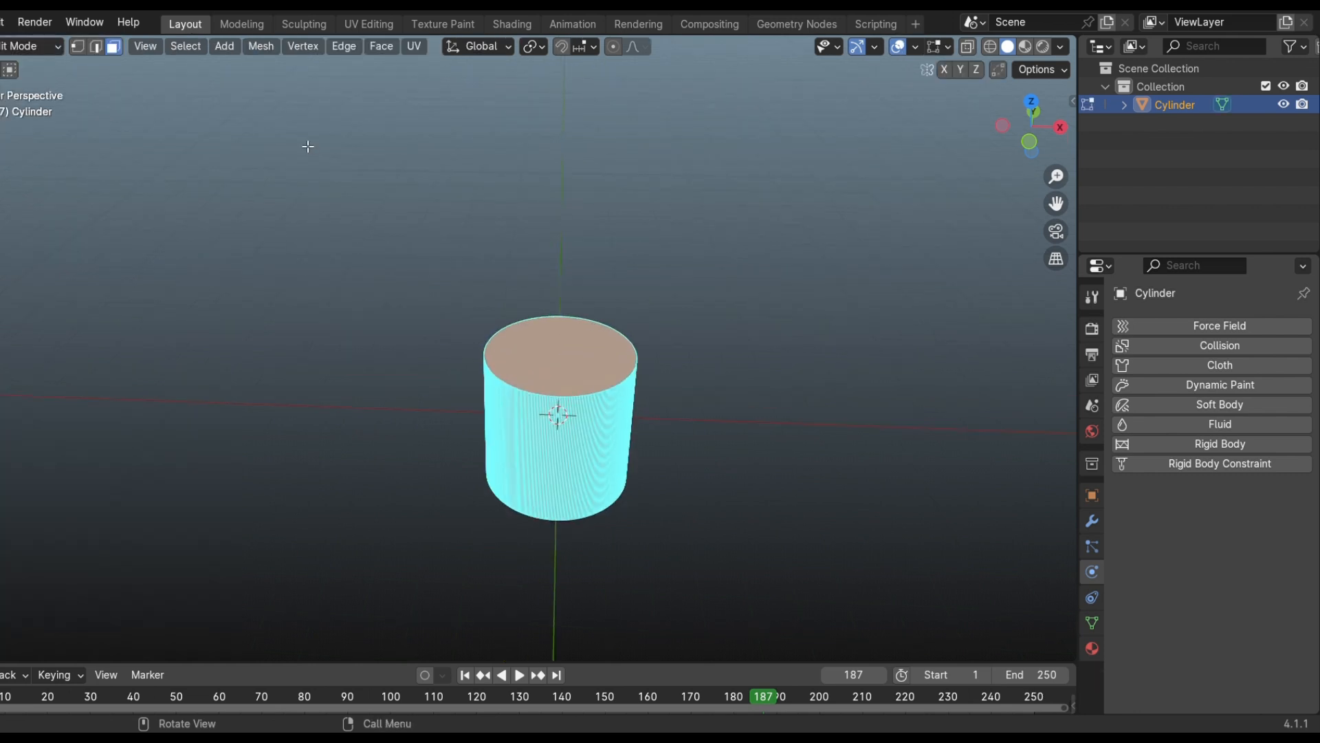
{"action": "middle_click_drag", "start_coordinate": [574, 265], "coordinate": [586, 339]}
{"action": "scroll", "coordinate": [586, 339], "scroll_direction": "up", "scroll_amount": 2}
{"action": "left_click", "coordinate": [512, 268]}
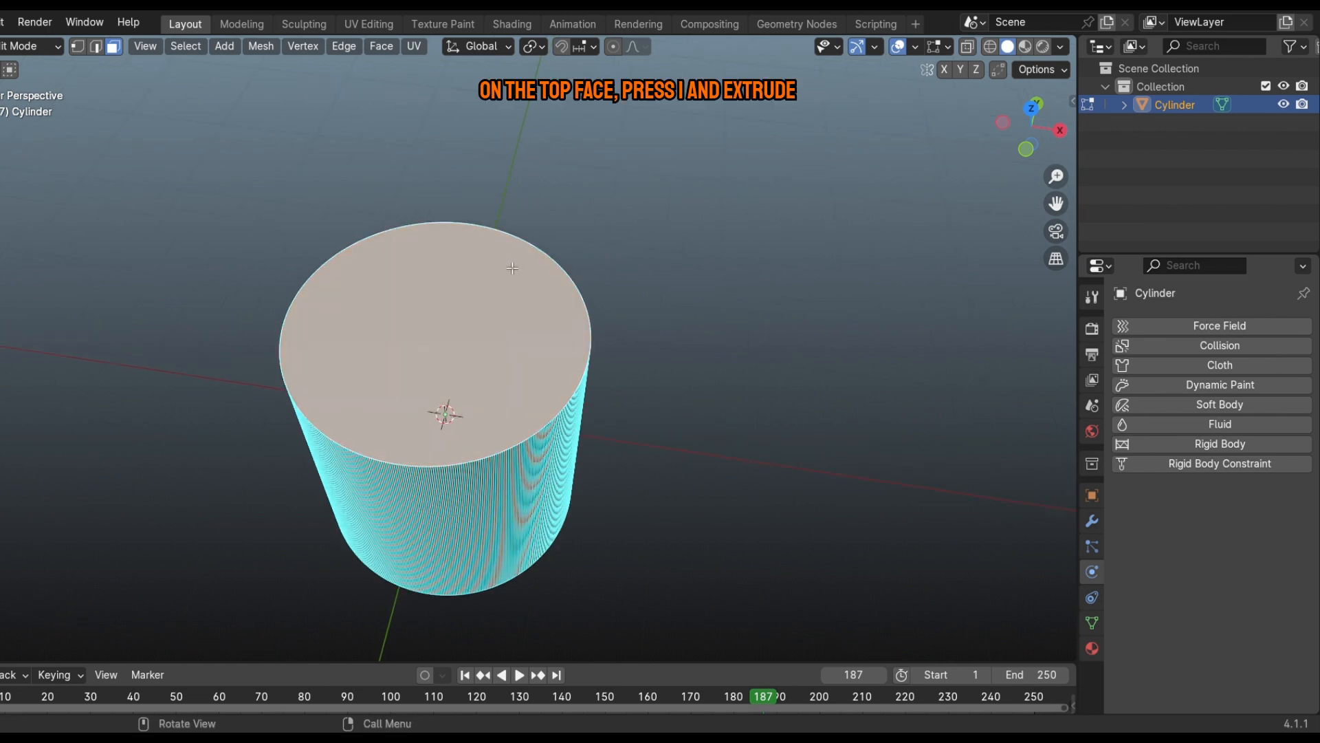
{"action": "key", "text": "i"}
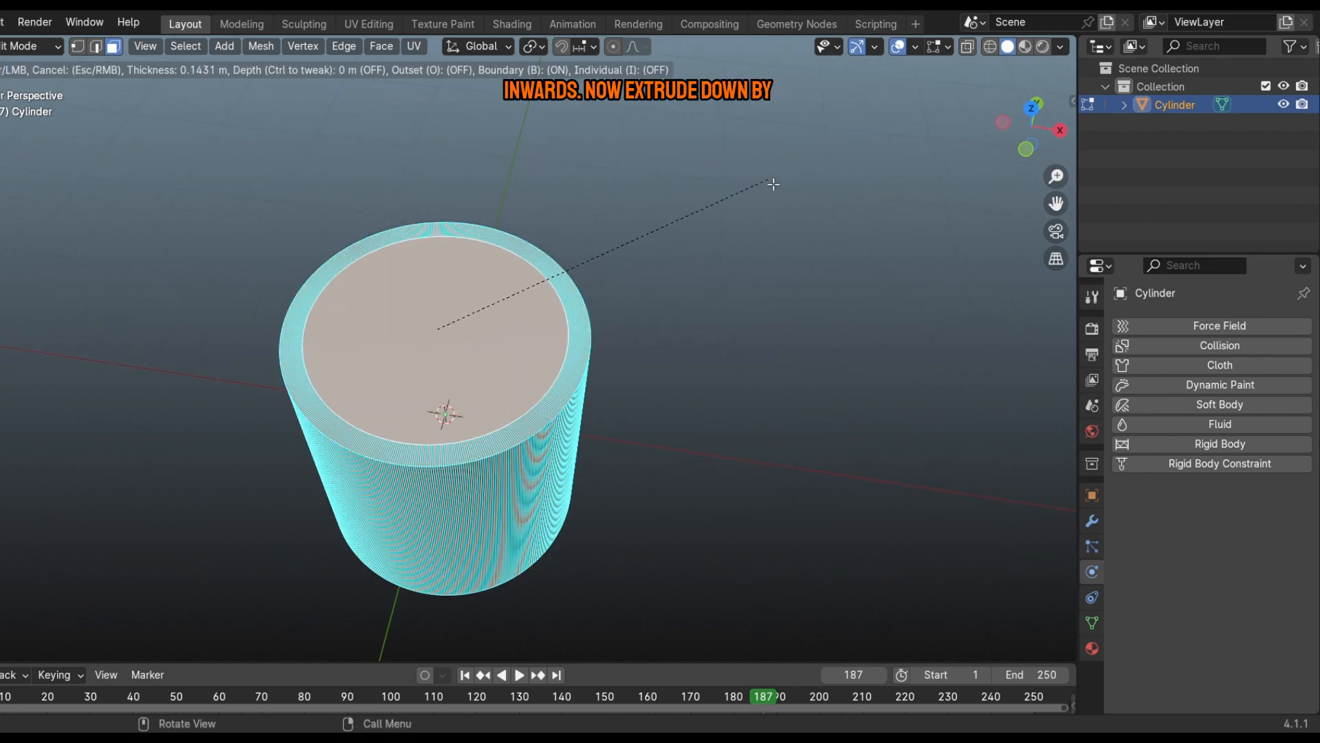
{"action": "left_click", "coordinate": [765, 184]}
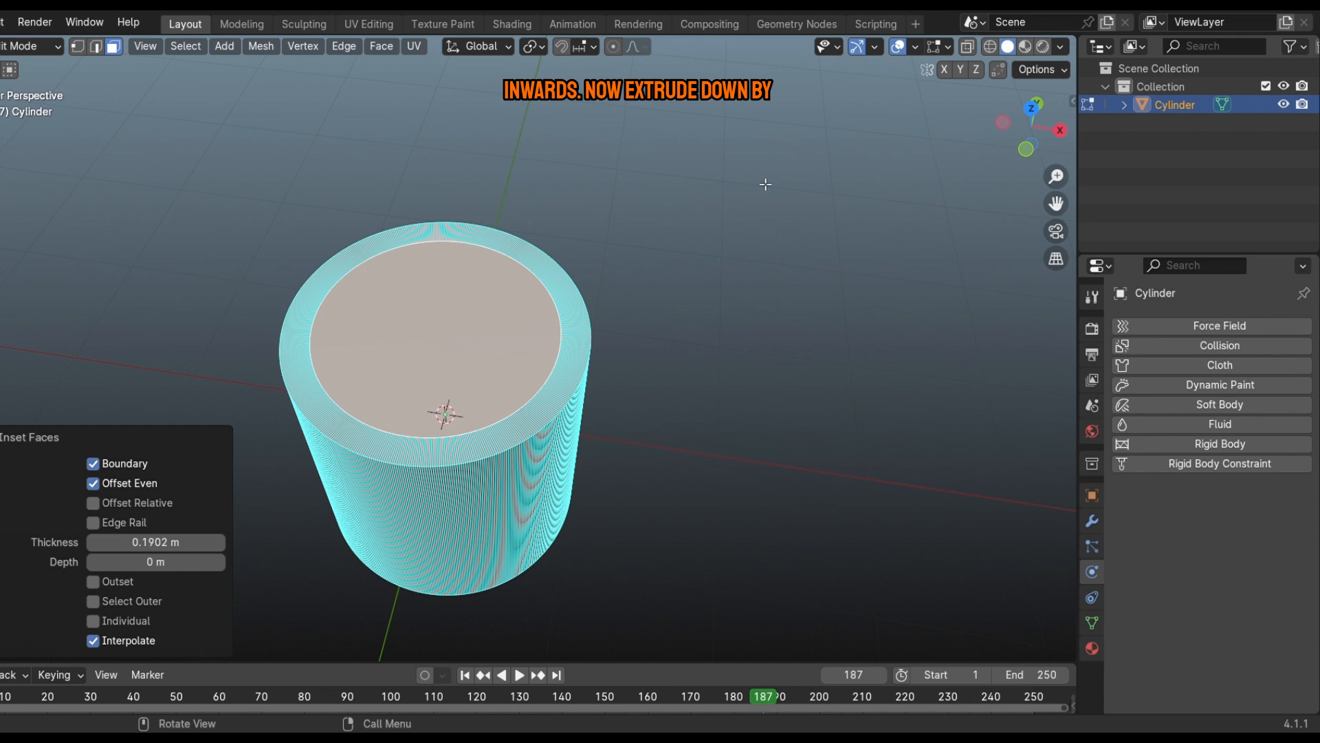
{"action": "key", "text": "e"}
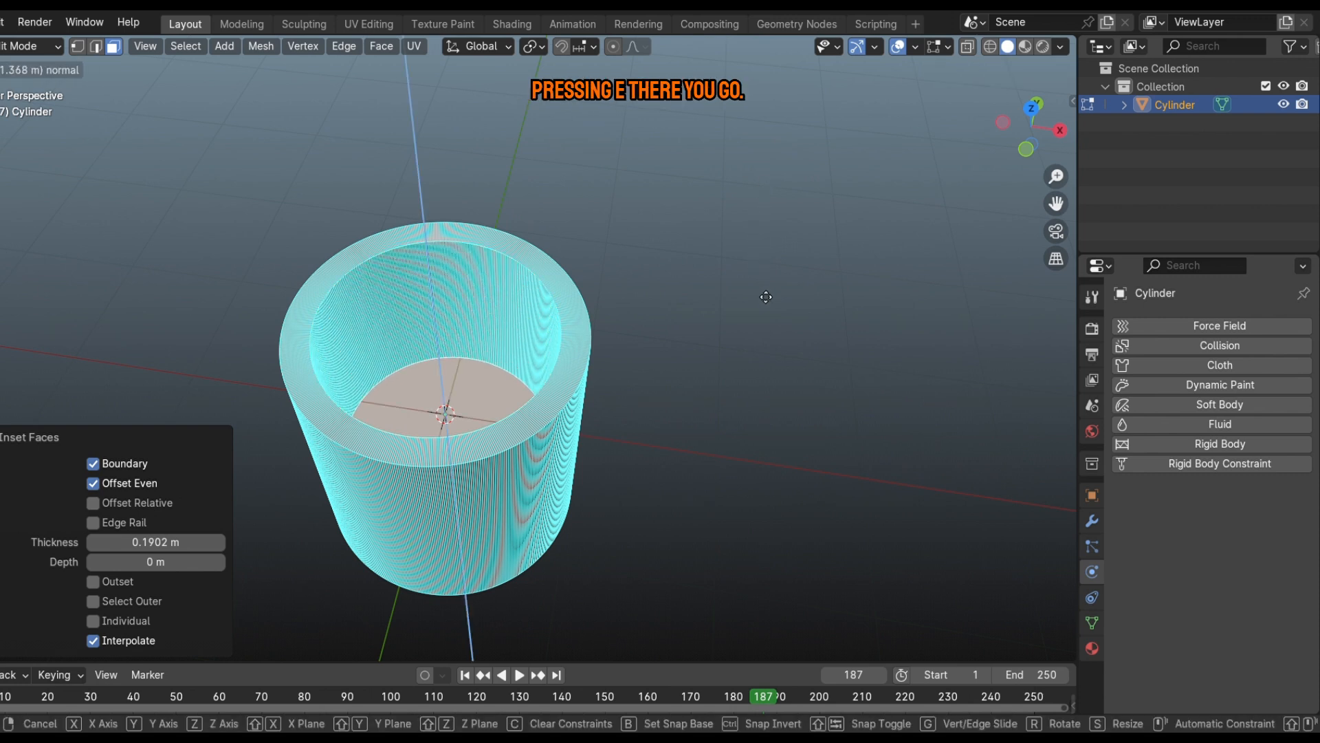
{"action": "left_click", "coordinate": [766, 297]}
Bevel the edge of the cylinder's bottom face with a width of about 0.13 m and one segment
{"action": "middle_click_drag", "start_coordinate": [757, 376], "coordinate": [737, 246]}
{"action": "middle_click_drag", "start_coordinate": [684, 585], "coordinate": [764, 357]}
{"action": "left_click", "coordinate": [571, 467]}
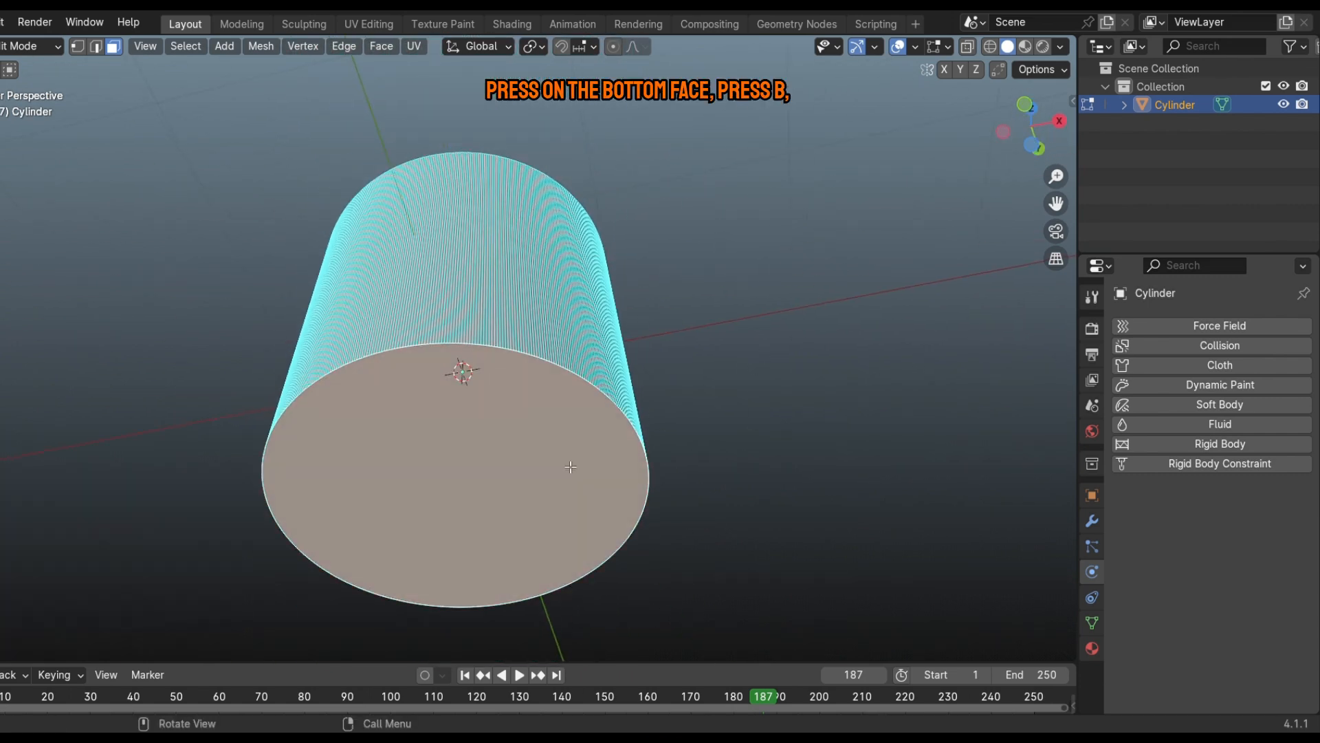
{"action": "key", "text": "b"}
{"action": "key", "text": "Escape"}
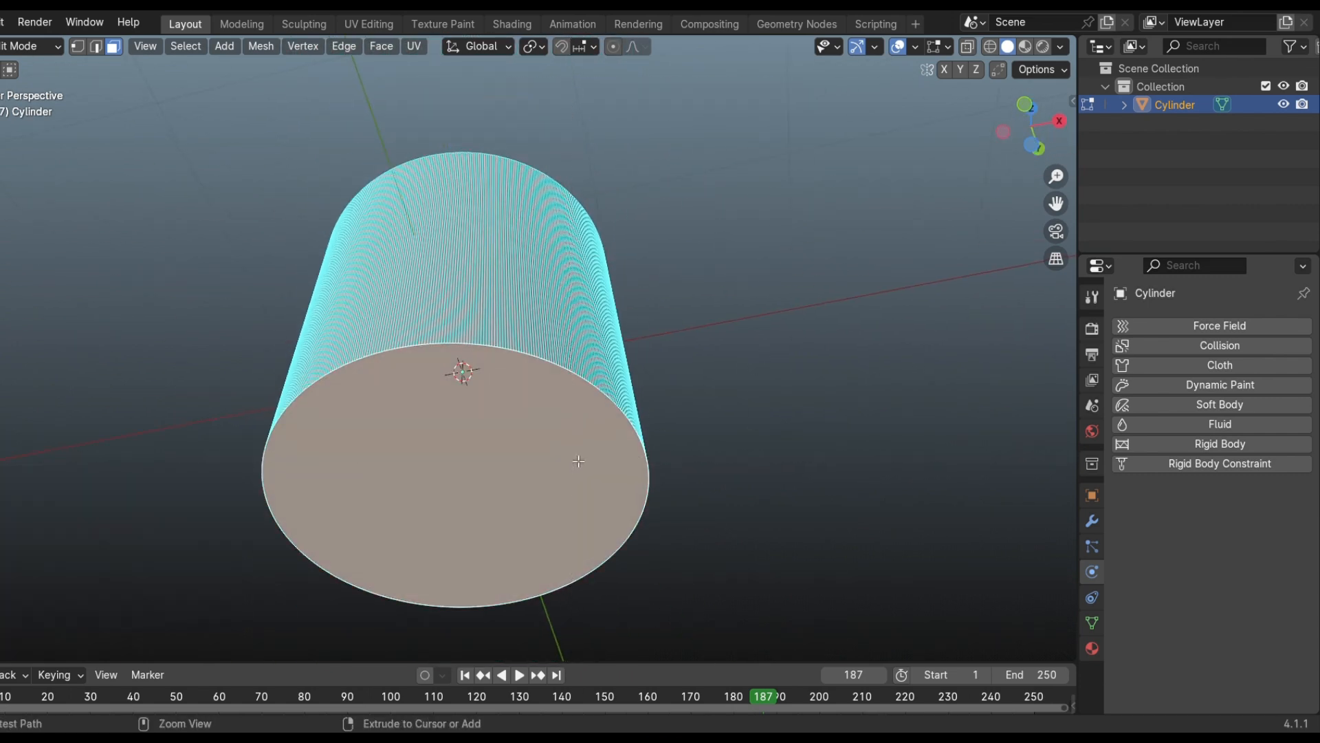
{"action": "key", "text": "ctrl+b"}
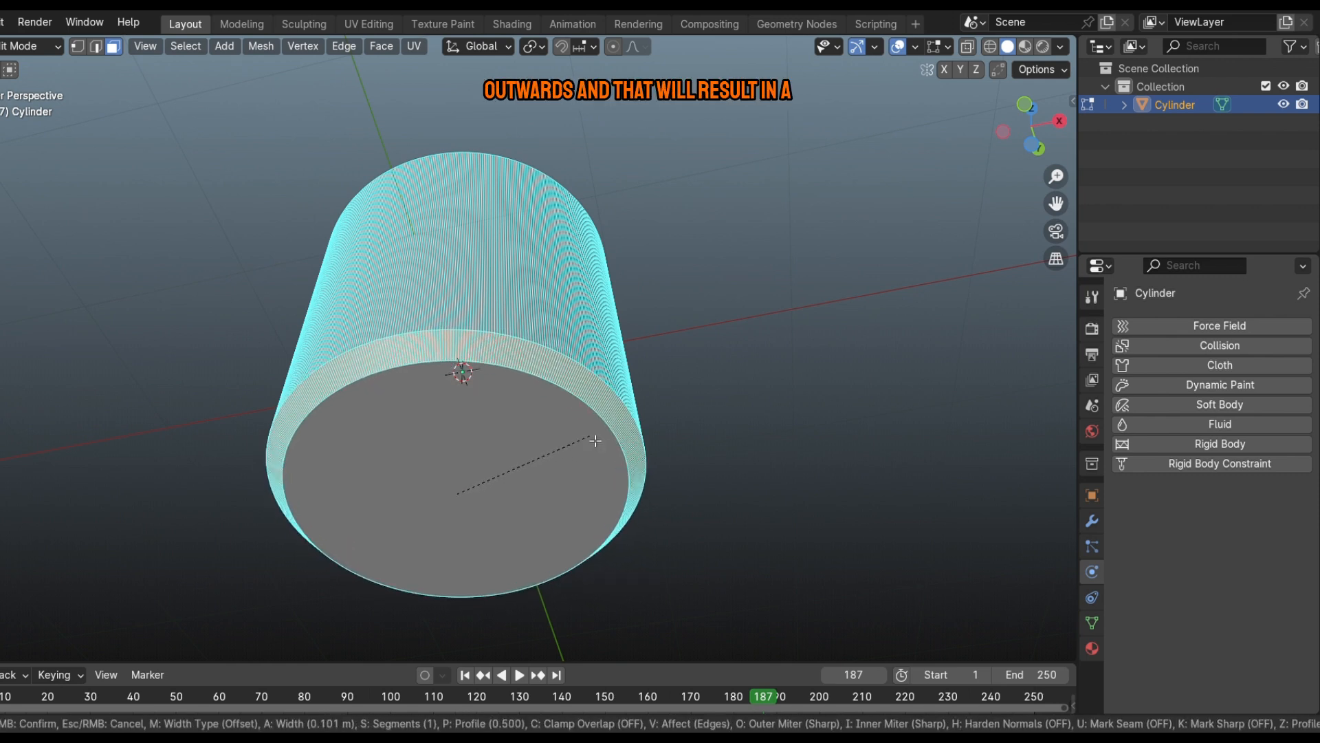
{"action": "left_click", "coordinate": [596, 441]}
{"action": "middle_click_drag", "start_coordinate": [595, 441], "coordinate": [662, 500]}
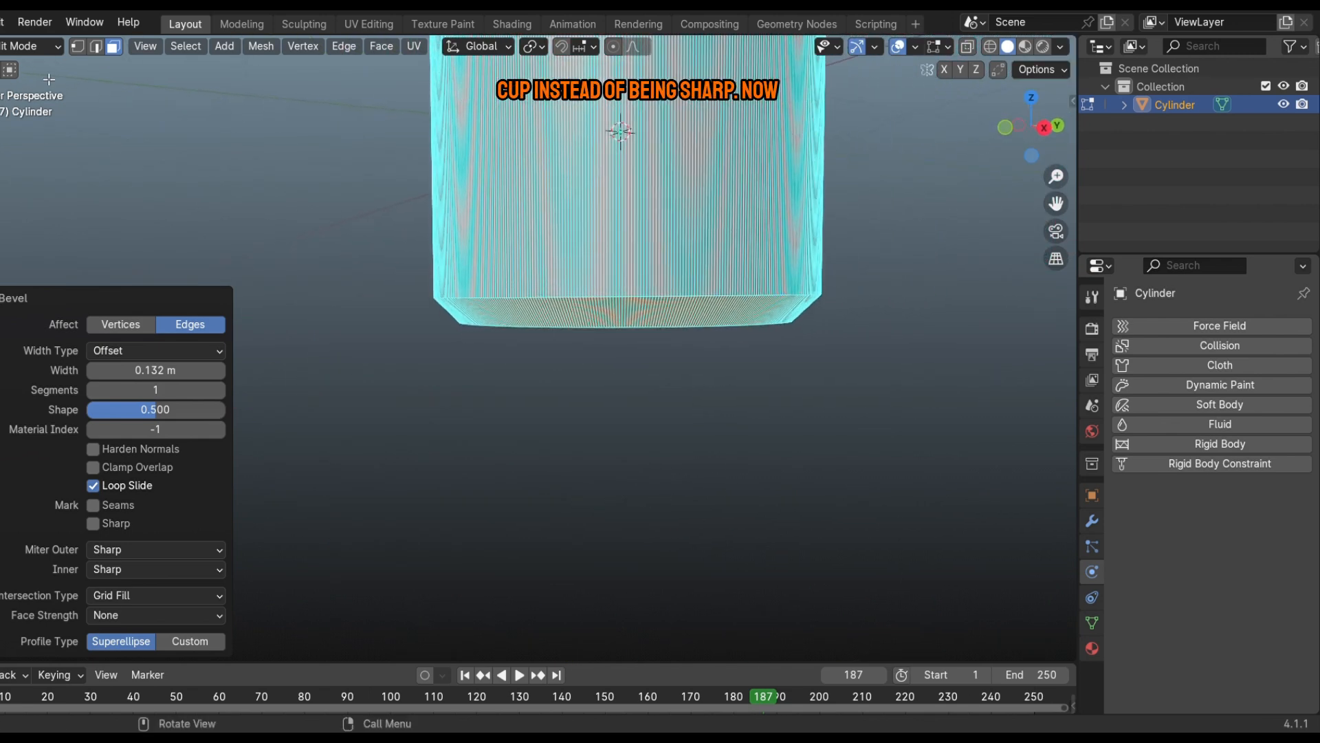
Return to Object Mode and save the file
{"action": "left_click", "coordinate": [31, 46]}
{"action": "left_click", "coordinate": [27, 65]}
{"action": "scroll", "coordinate": [500, 213], "scroll_direction": "down", "scroll_amount": 4}
{"action": "middle_click_drag", "start_coordinate": [500, 214], "coordinate": [306, 316]}
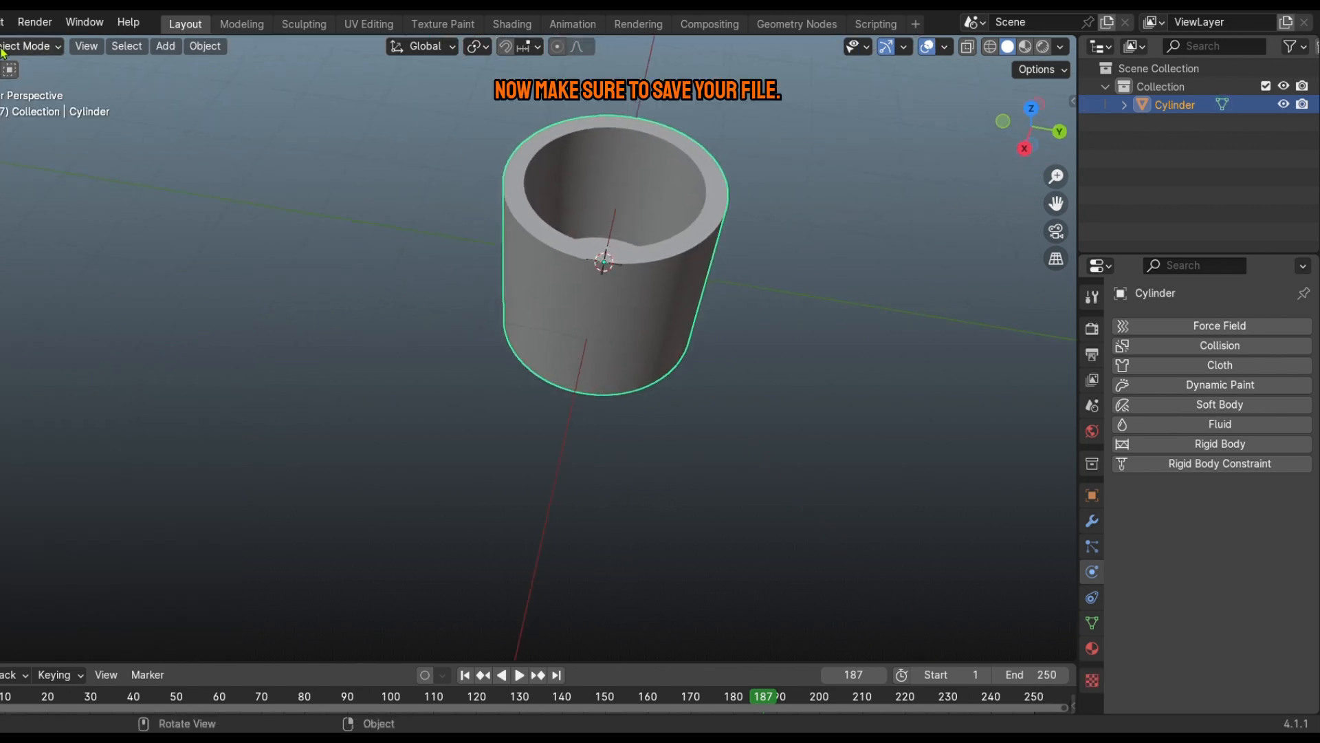
{"action": "left_click", "coordinate": [2, 21]}
{"action": "left_click", "coordinate": [102, 140]}
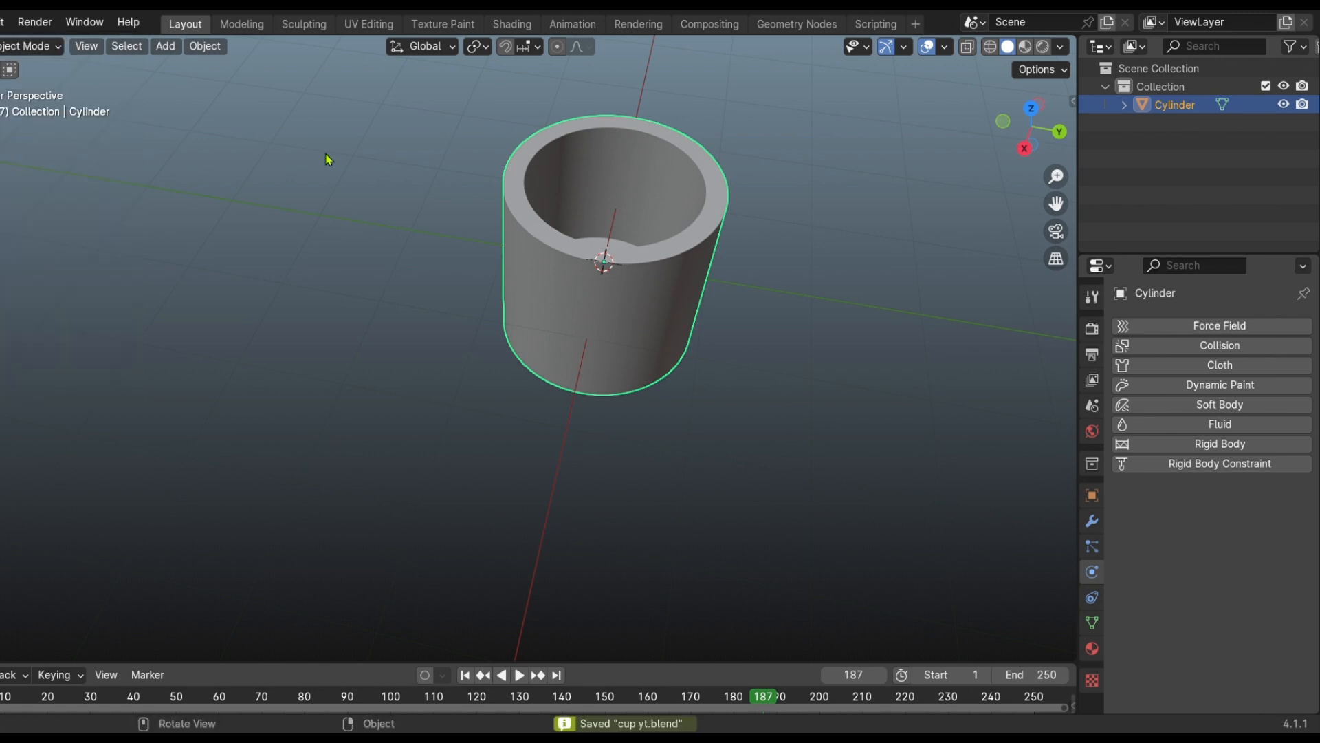
Add a torus mesh with 180 major segments and 24 minor segments
{"action": "scroll", "coordinate": [725, 263], "scroll_direction": "down", "scroll_amount": 2}
{"action": "middle_click_drag", "start_coordinate": [728, 268], "coordinate": [591, 310], "text": "shift"}
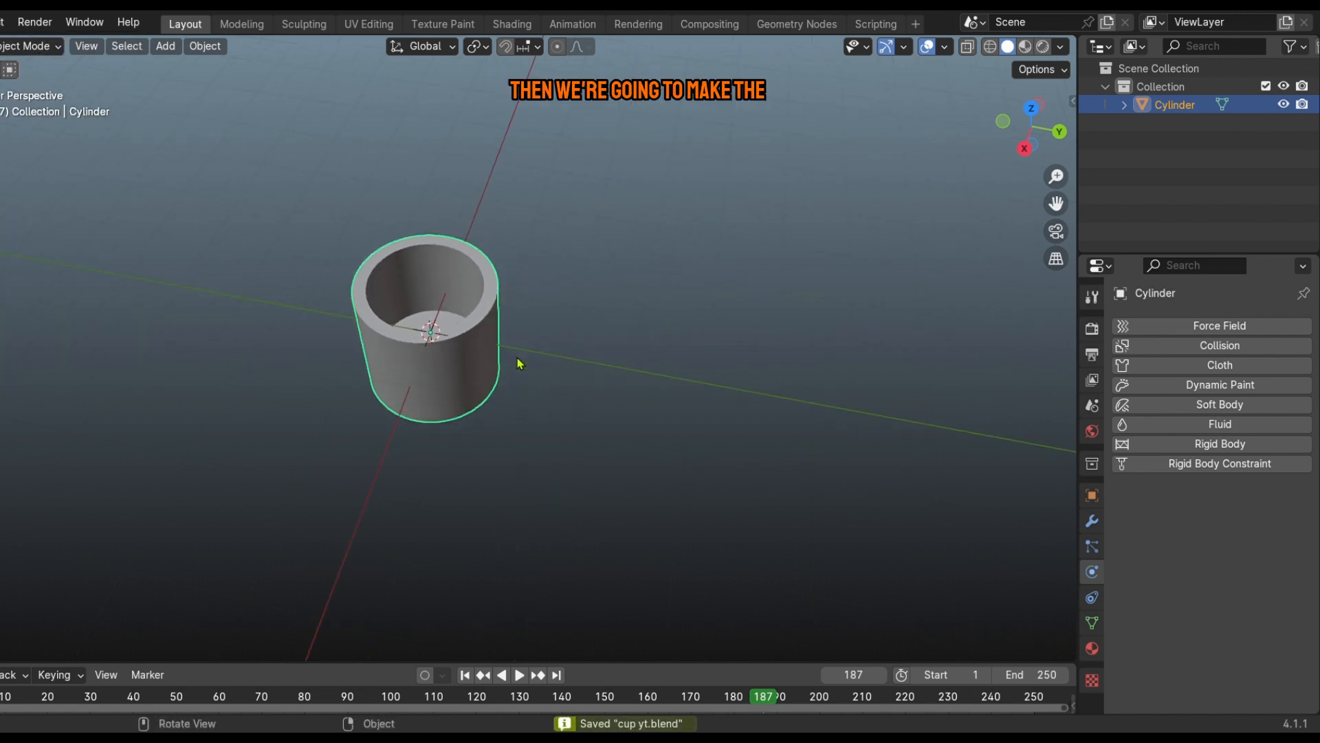
{"action": "middle_click_drag", "start_coordinate": [490, 364], "coordinate": [442, 371]}
{"action": "scroll", "coordinate": [442, 372], "scroll_direction": "down", "scroll_amount": 4}
{"action": "middle_click_drag", "start_coordinate": [421, 436], "coordinate": [479, 369], "text": "shift"}
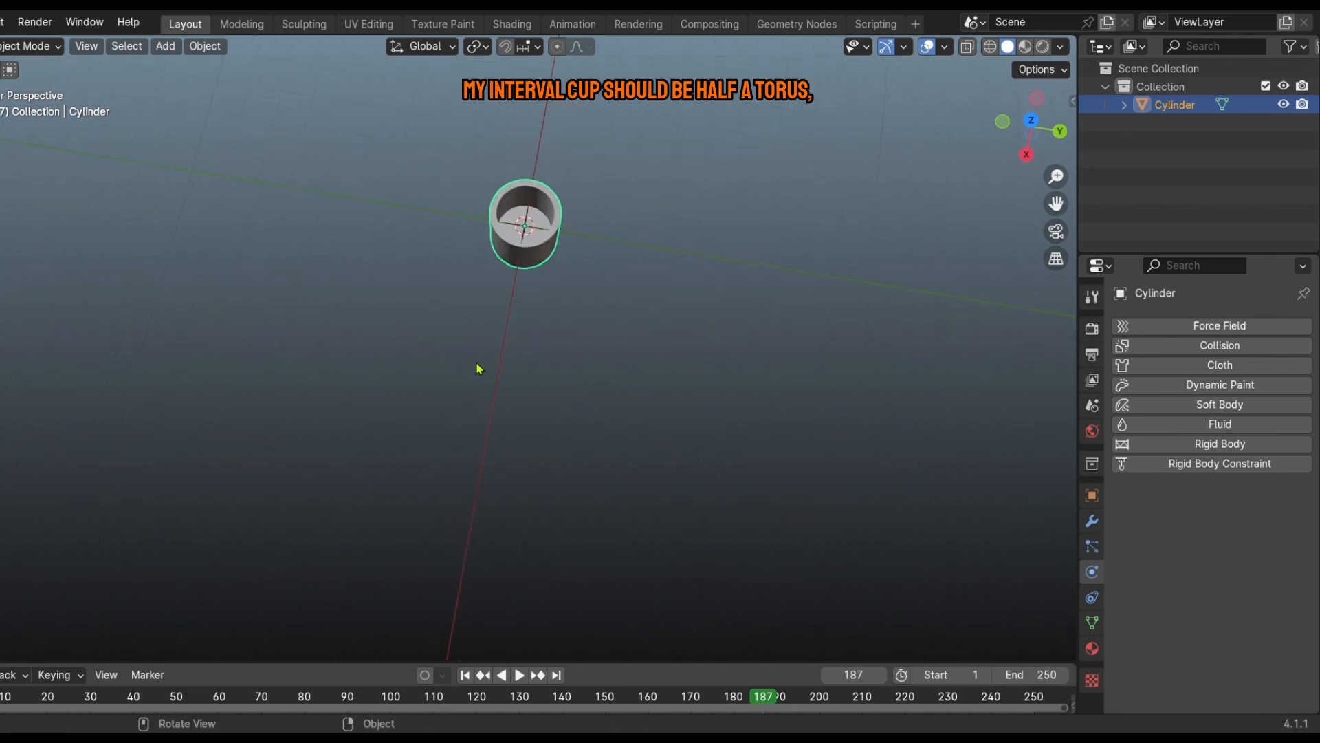
{"action": "key", "text": "shift+a"}
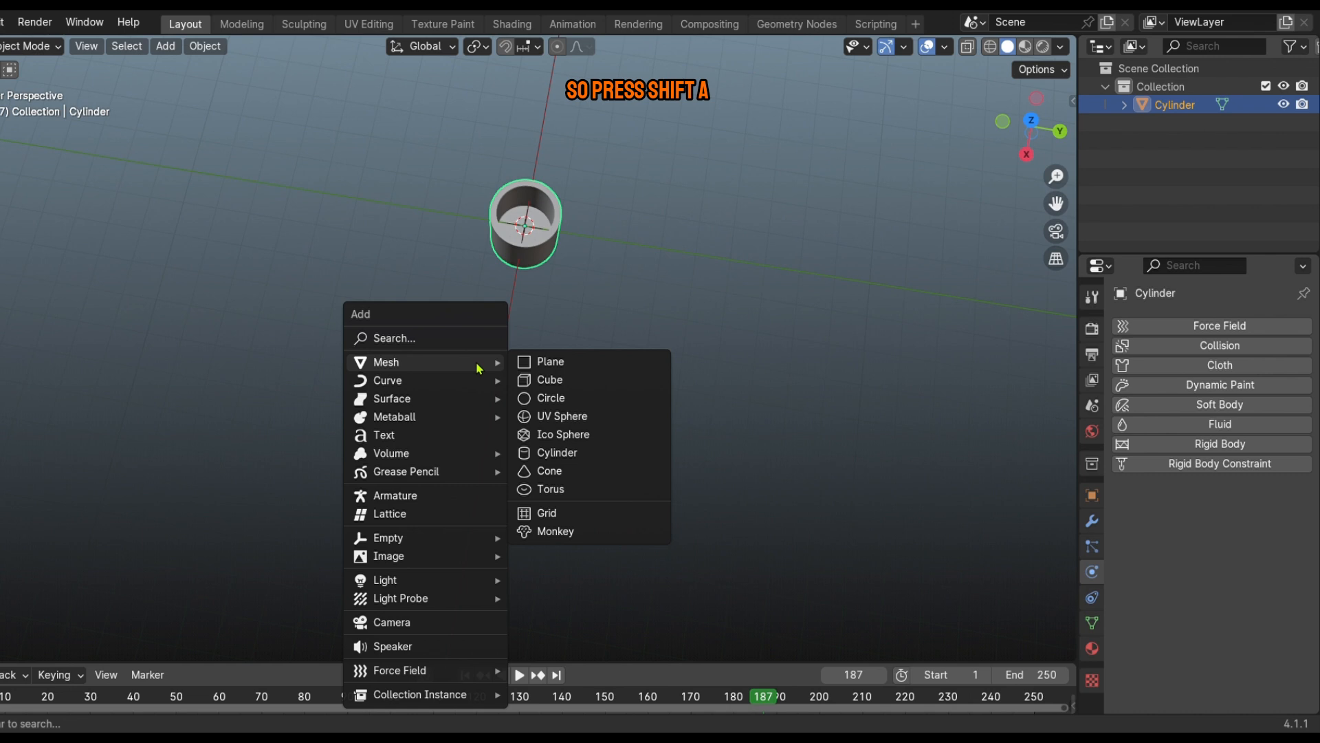
{"action": "left_click", "coordinate": [553, 489]}
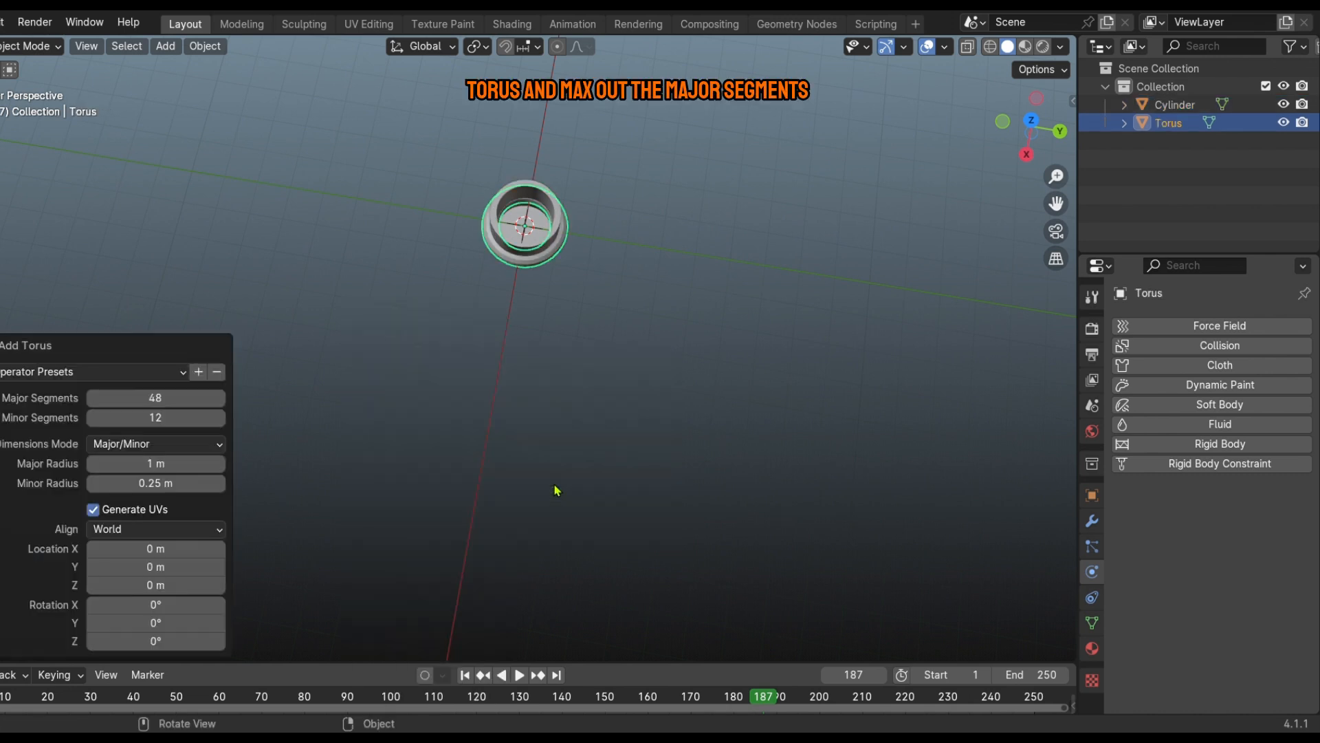
{"action": "left_click_drag", "start_coordinate": [167, 397], "coordinate": [200, 398]}
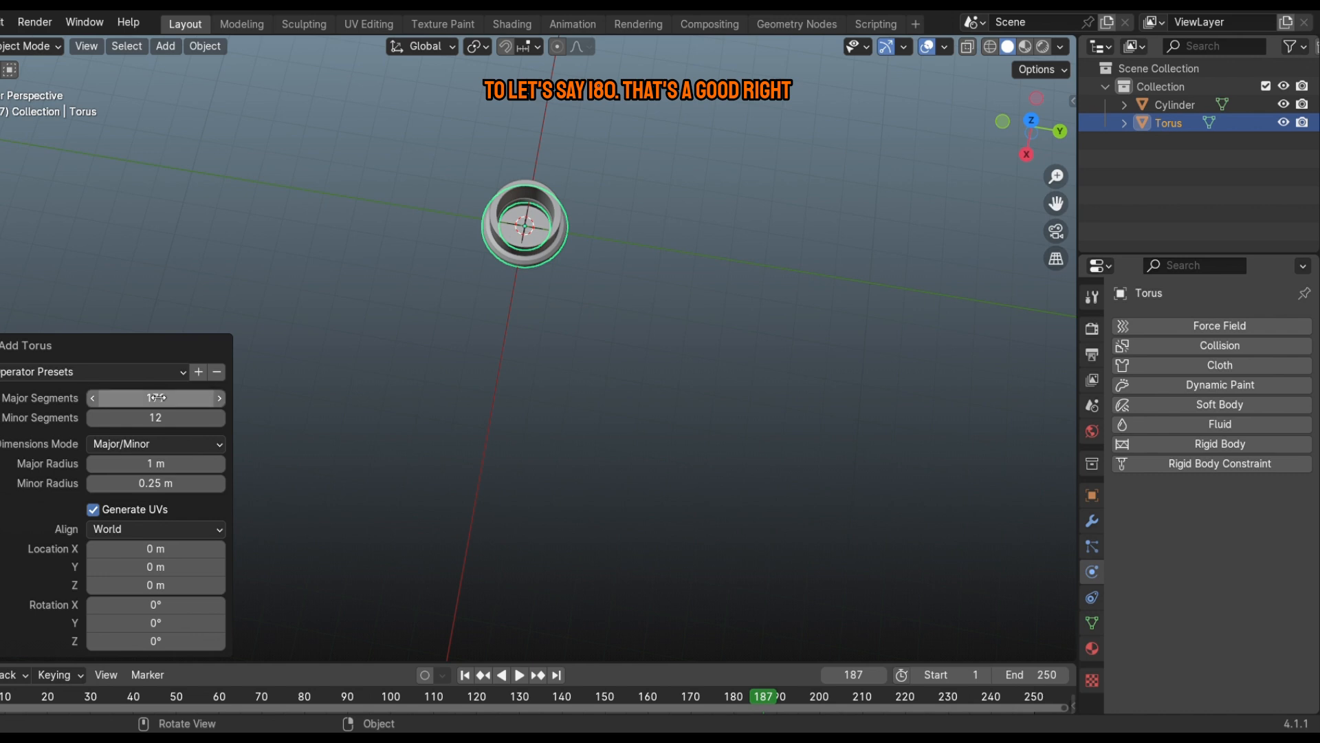
{"action": "left_click", "coordinate": [134, 402]}
{"action": "type", "text": "180"}
{"action": "key", "text": "Return"}
{"action": "left_click", "coordinate": [141, 412]}
{"action": "type", "text": "24"}
{"action": "key", "text": "Return"}
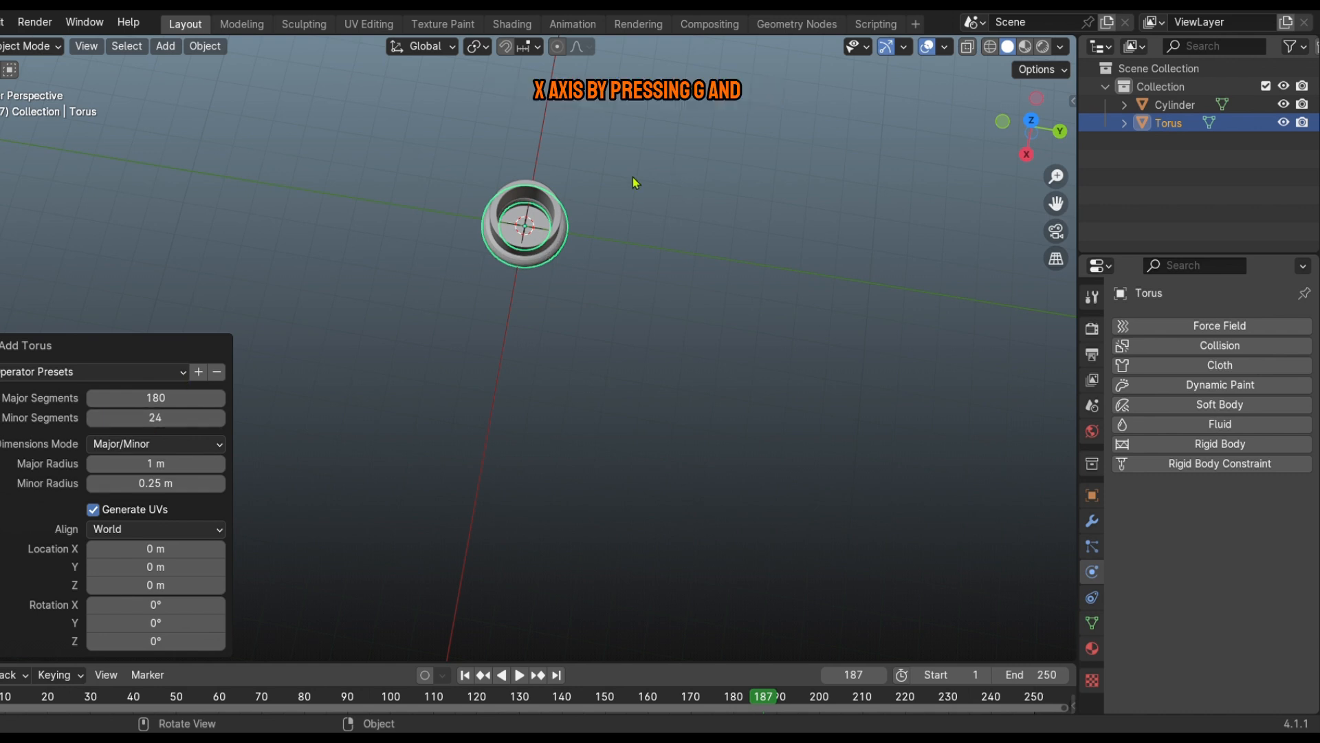
Move the torus about 5.45 m along the X axis, away from the cup
{"action": "key", "text": "g"}
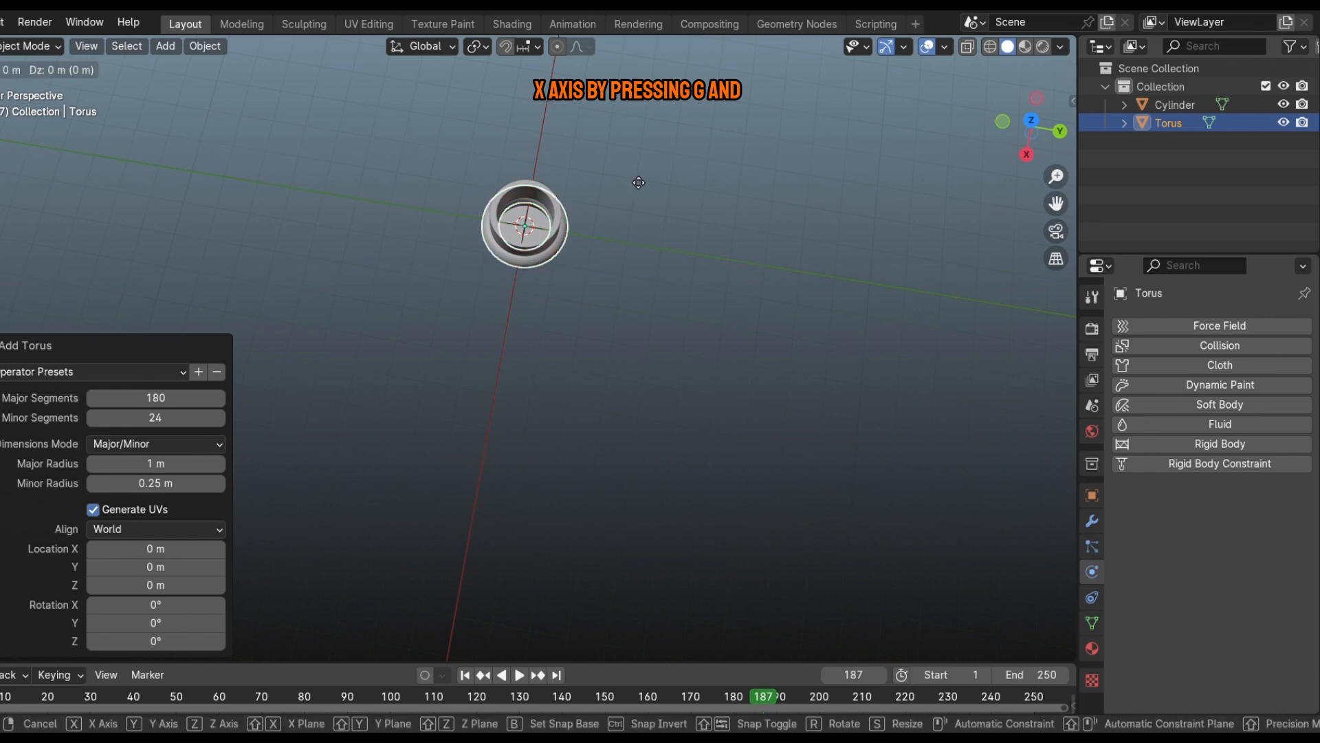
{"action": "key", "text": "x"}
{"action": "left_click", "coordinate": [606, 389]}
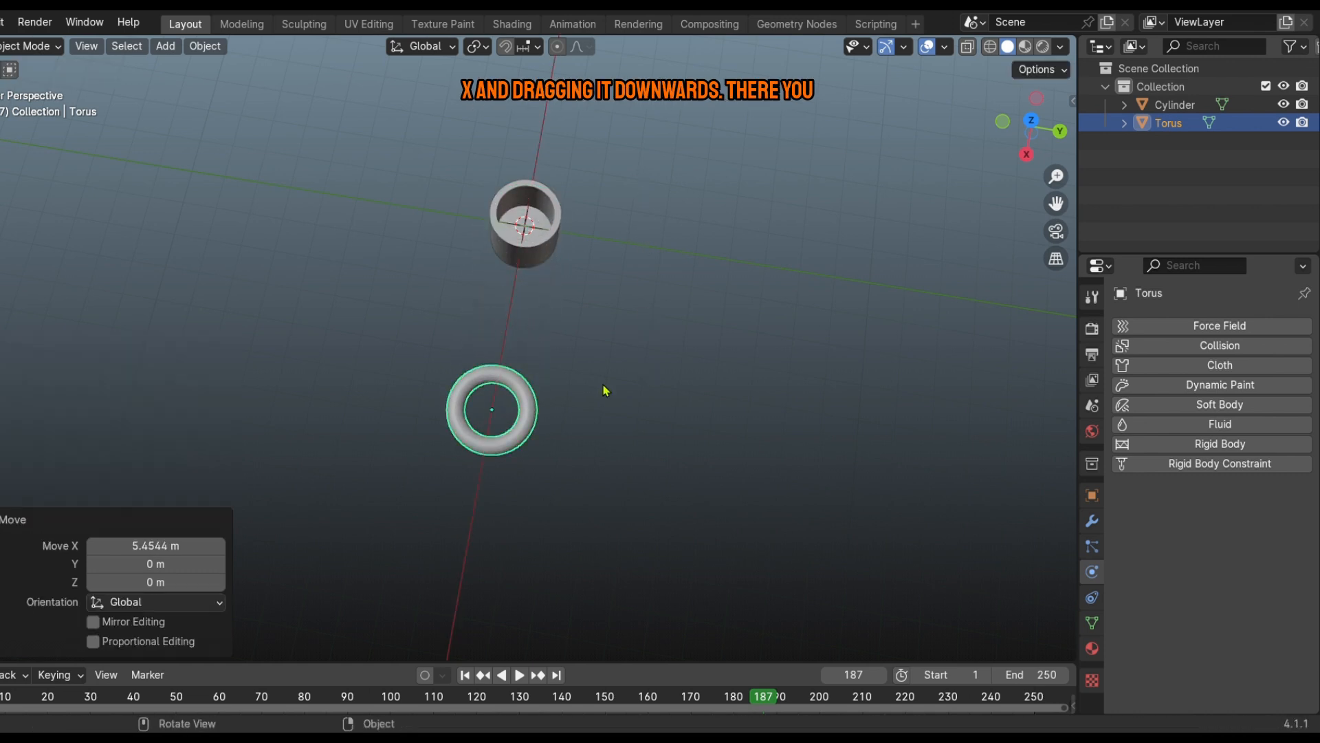
Add a cube and move it about 5.43 m along the X axis so it covers the torus
{"action": "middle_click_drag", "start_coordinate": [479, 443], "coordinate": [503, 319], "text": "shift"}
{"action": "scroll", "coordinate": [605, 254], "scroll_direction": "up", "scroll_amount": 5}
{"action": "middle_click_drag", "start_coordinate": [604, 315], "coordinate": [603, 371]}
{"action": "middle_click_drag", "start_coordinate": [683, 338], "coordinate": [637, 340], "text": "shift"}
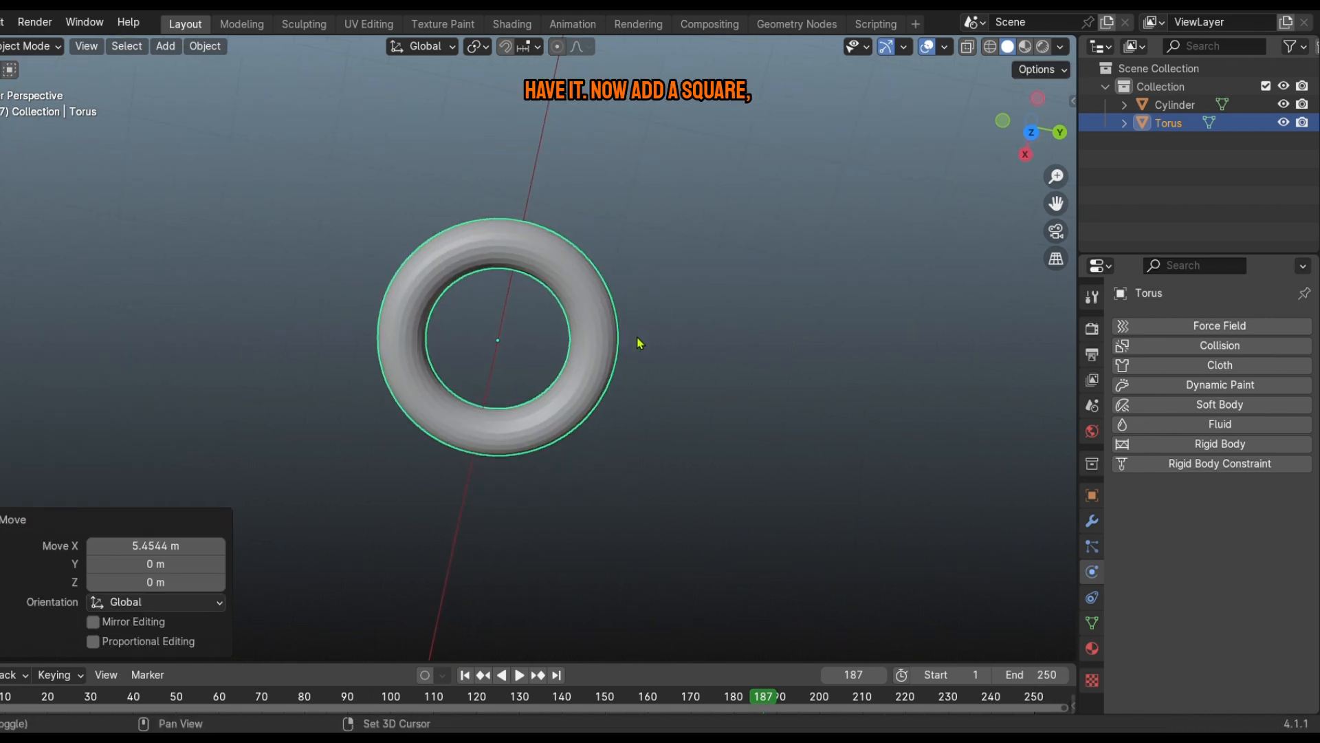
{"action": "scroll", "coordinate": [633, 304], "scroll_direction": "down", "scroll_amount": 5}
{"action": "key", "text": "shift+a"}
{"action": "mouse_move", "coordinate": [633, 304]}
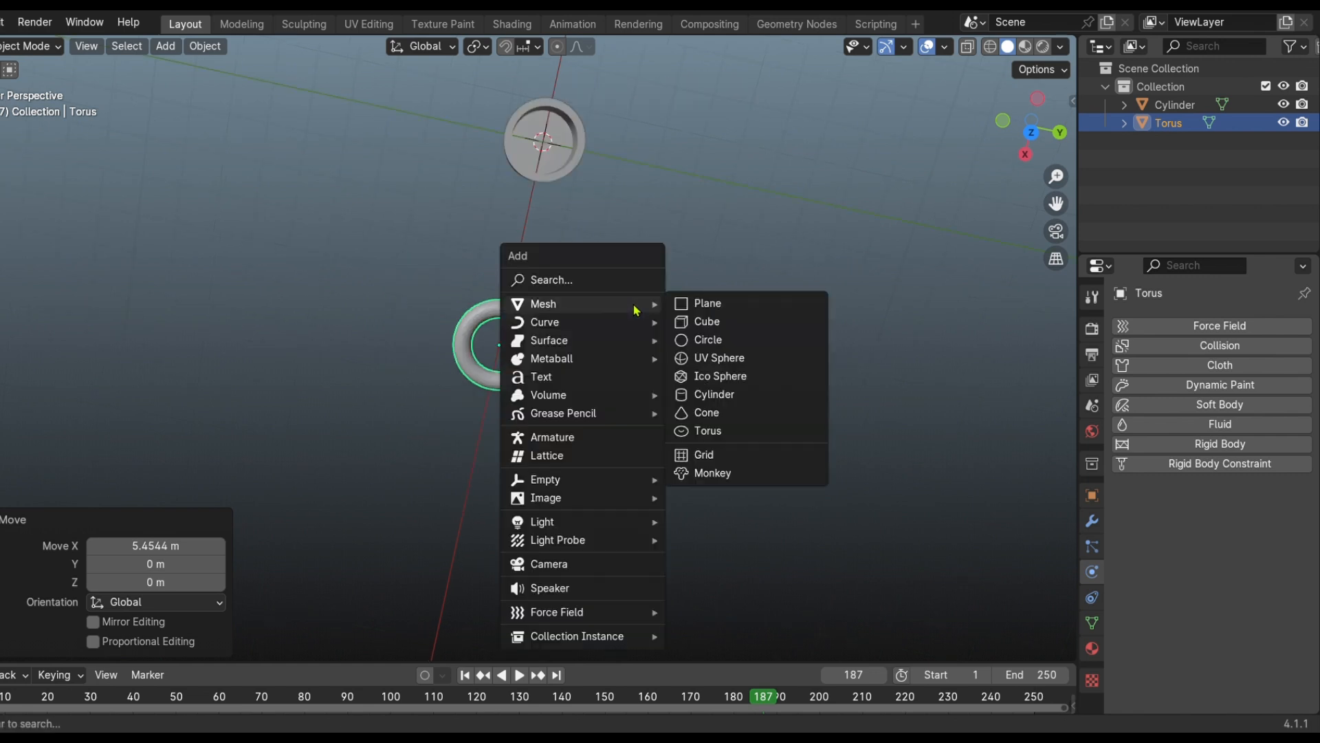
{"action": "left_click", "coordinate": [722, 323]}
{"action": "key", "text": "g"}
{"action": "key", "text": "x"}
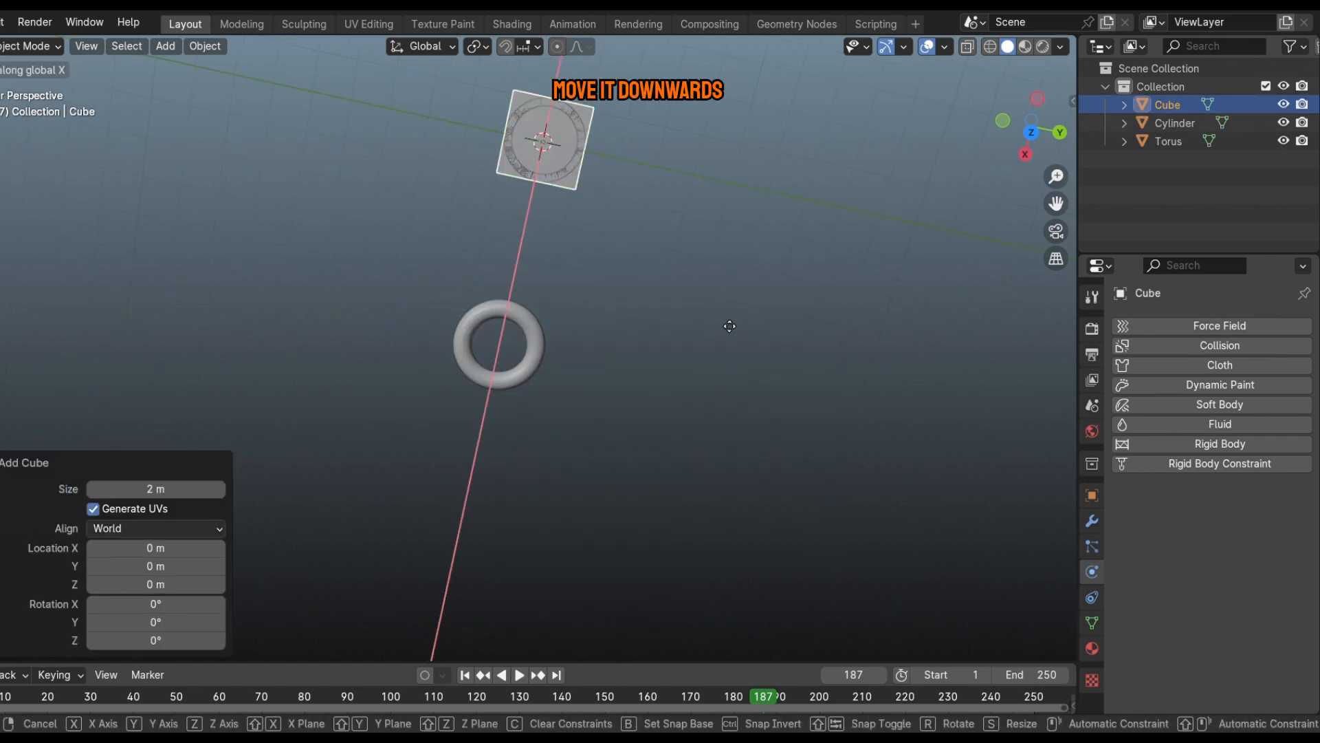
{"action": "left_click", "coordinate": [718, 532]}
Set the cube's scale to 2 on the X, Y and Z axes
{"action": "middle_click_drag", "start_coordinate": [737, 440], "coordinate": [752, 371], "text": "shift"}
{"action": "left_click", "coordinate": [1092, 495]}
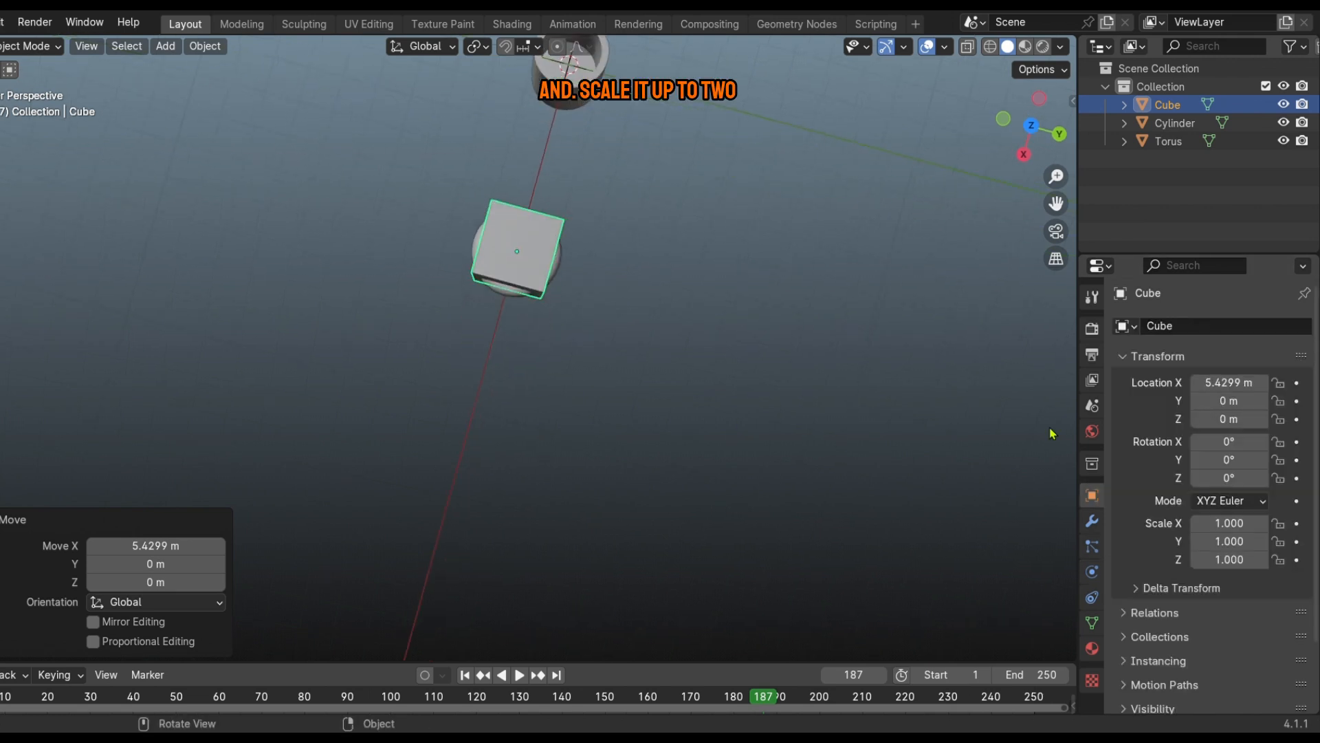
{"action": "left_click", "coordinate": [1230, 523]}
{"action": "type", "text": "2"}
{"action": "key", "text": "Return"}
{"action": "left_click", "coordinate": [1239, 541]}
{"action": "type", "text": "2"}
{"action": "key", "text": "Return"}
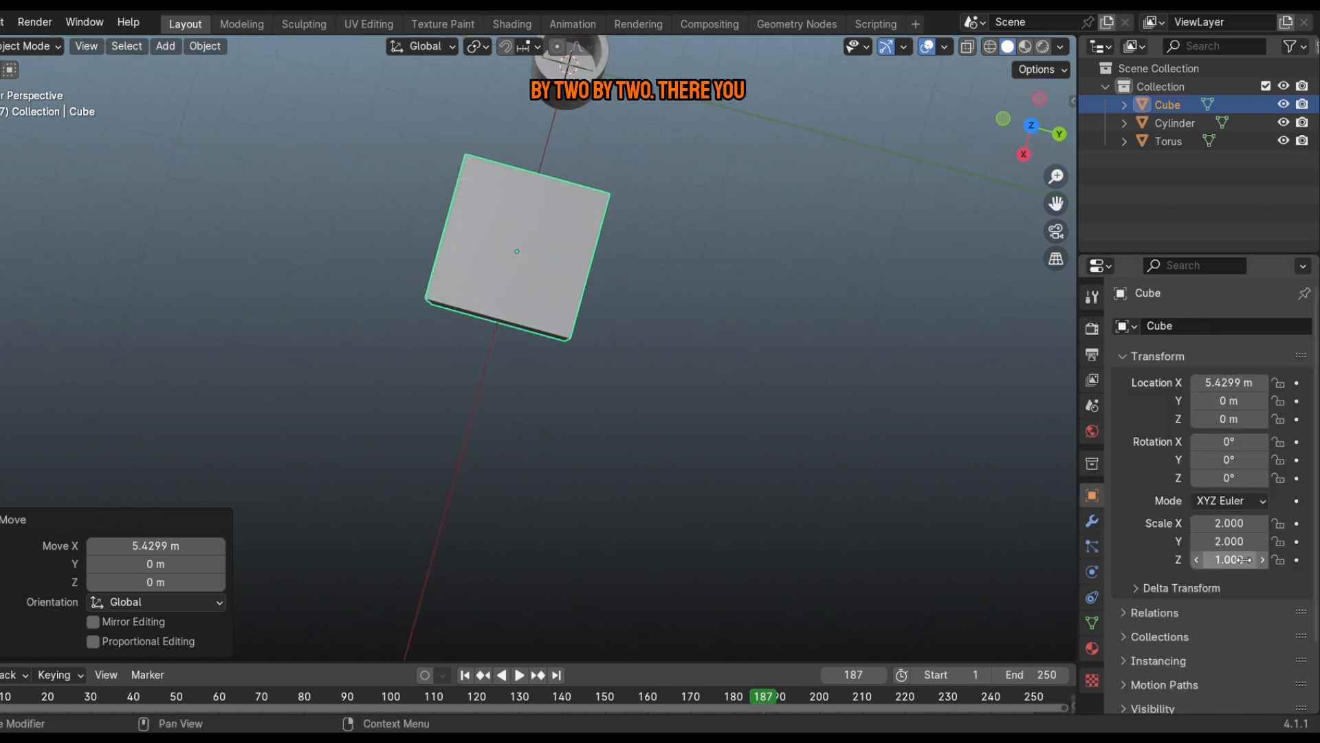
{"action": "left_click", "coordinate": [1247, 564]}
{"action": "type", "text": "2"}
{"action": "key", "text": "Return"}
Set the cube's Y location to -2 m so that it covers only half of the torus
{"action": "middle_click_drag", "start_coordinate": [858, 486], "coordinate": [661, 385]}
{"action": "middle_click_drag", "start_coordinate": [766, 362], "coordinate": [752, 361]}
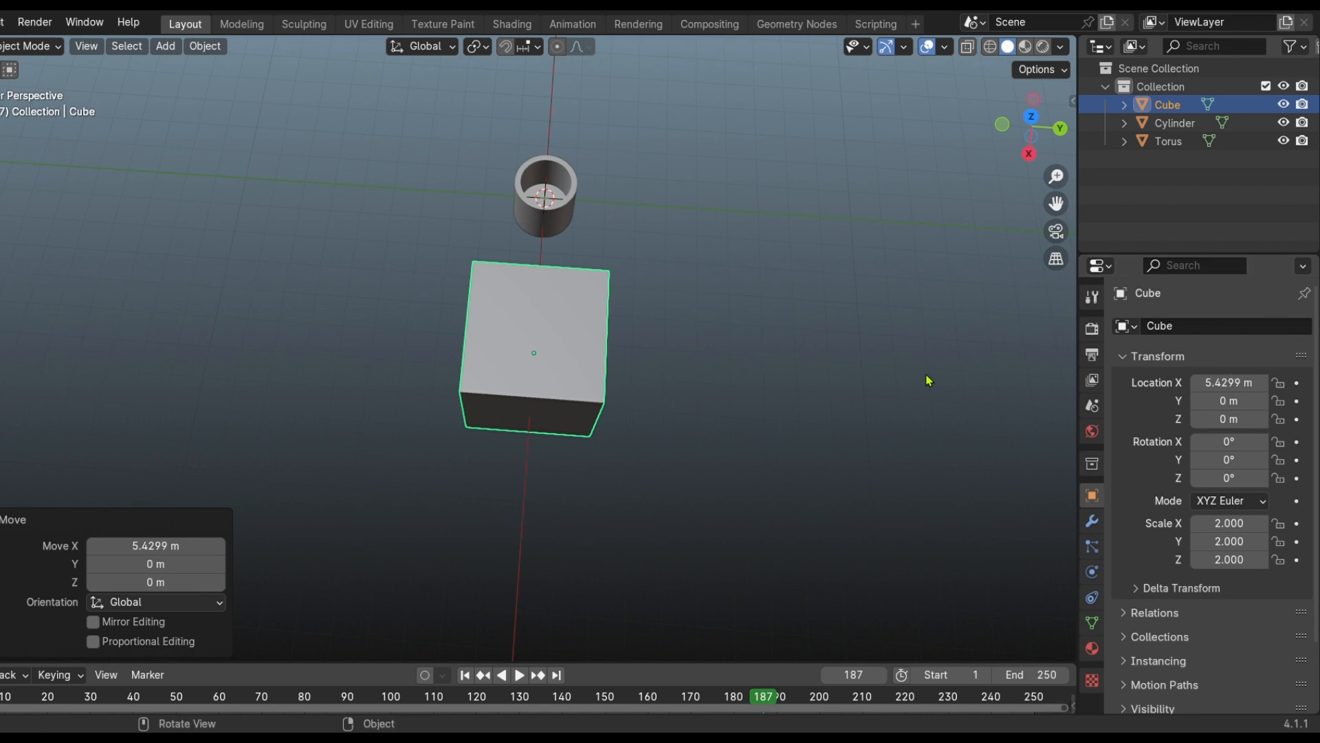
{"action": "left_click", "coordinate": [1234, 403]}
{"action": "type", "text": "-2"}
{"action": "key", "text": "Return"}
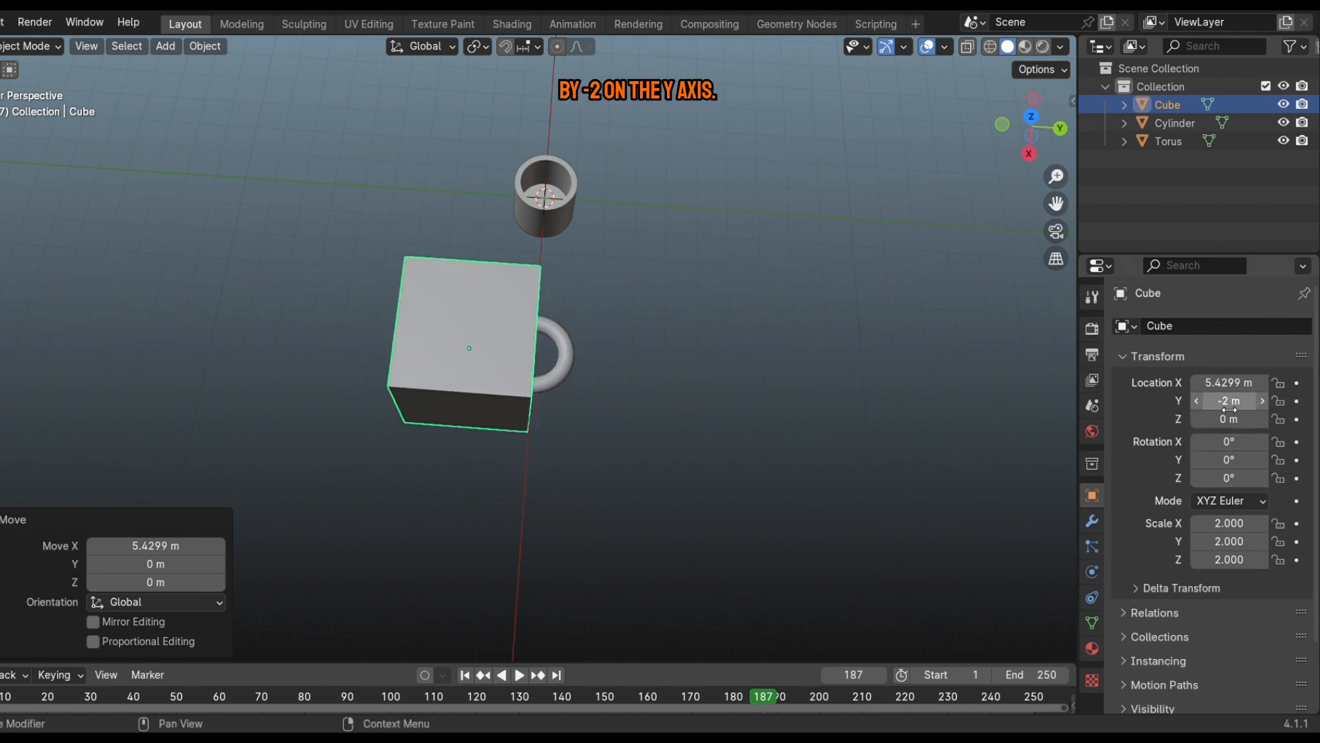
Add a Boolean modifier to the torus
{"action": "left_click", "coordinate": [665, 365]}
{"action": "scroll", "coordinate": [643, 308], "scroll_direction": "up", "scroll_amount": 4}
{"action": "middle_click_drag", "start_coordinate": [643, 308], "coordinate": [626, 344]}
{"action": "left_click", "coordinate": [575, 371]}
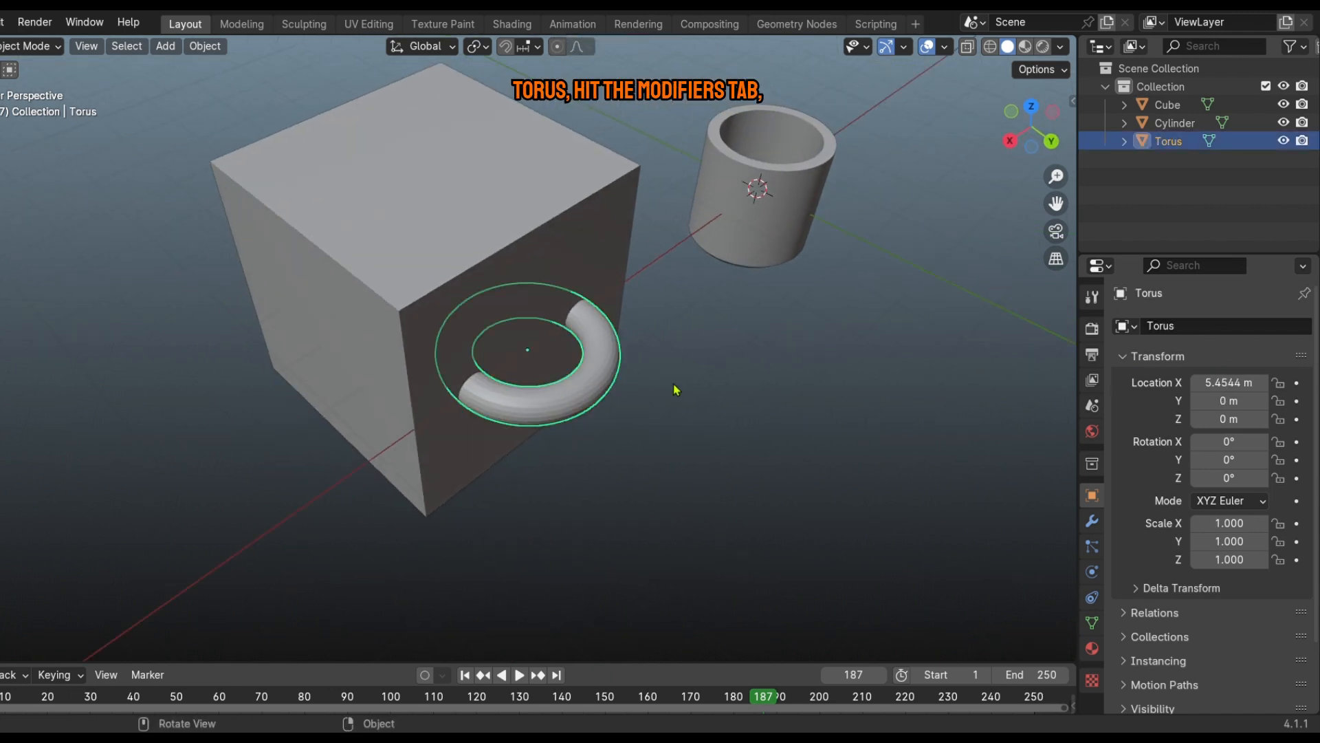
{"action": "left_click", "coordinate": [1091, 527]}
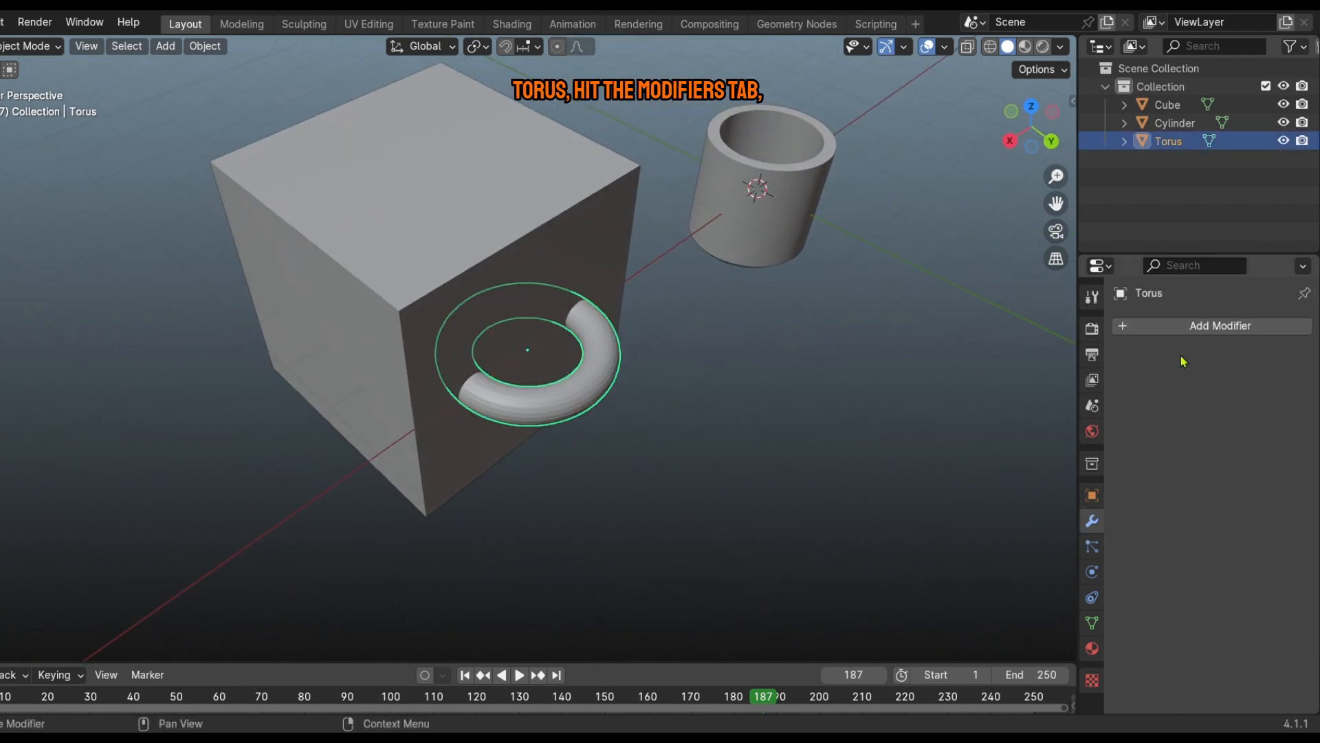
{"action": "left_click", "coordinate": [1186, 326]}
{"action": "type", "text": "boolean"}
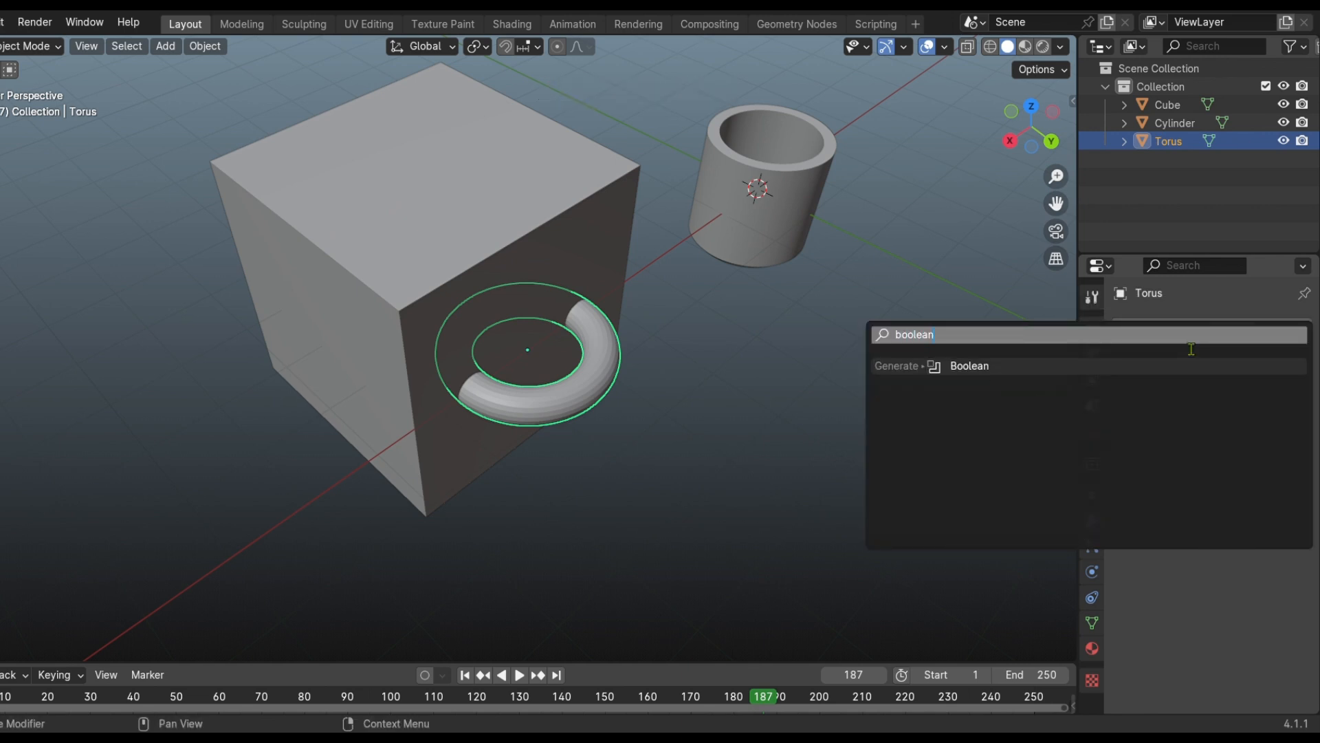
{"action": "key", "text": "Return"}
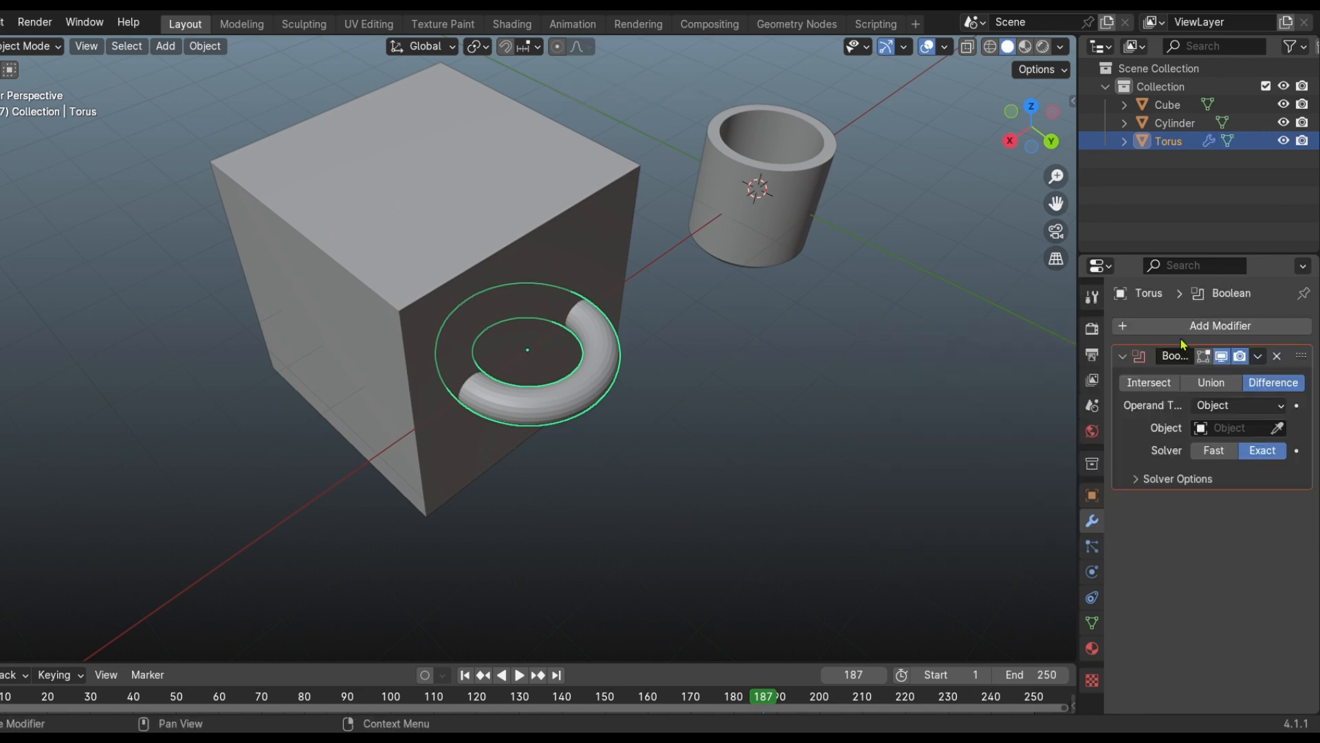
Choose the cube as the object for the torus's Boolean Difference modifier and apply the modifier
{"action": "left_click", "coordinate": [1280, 428]}
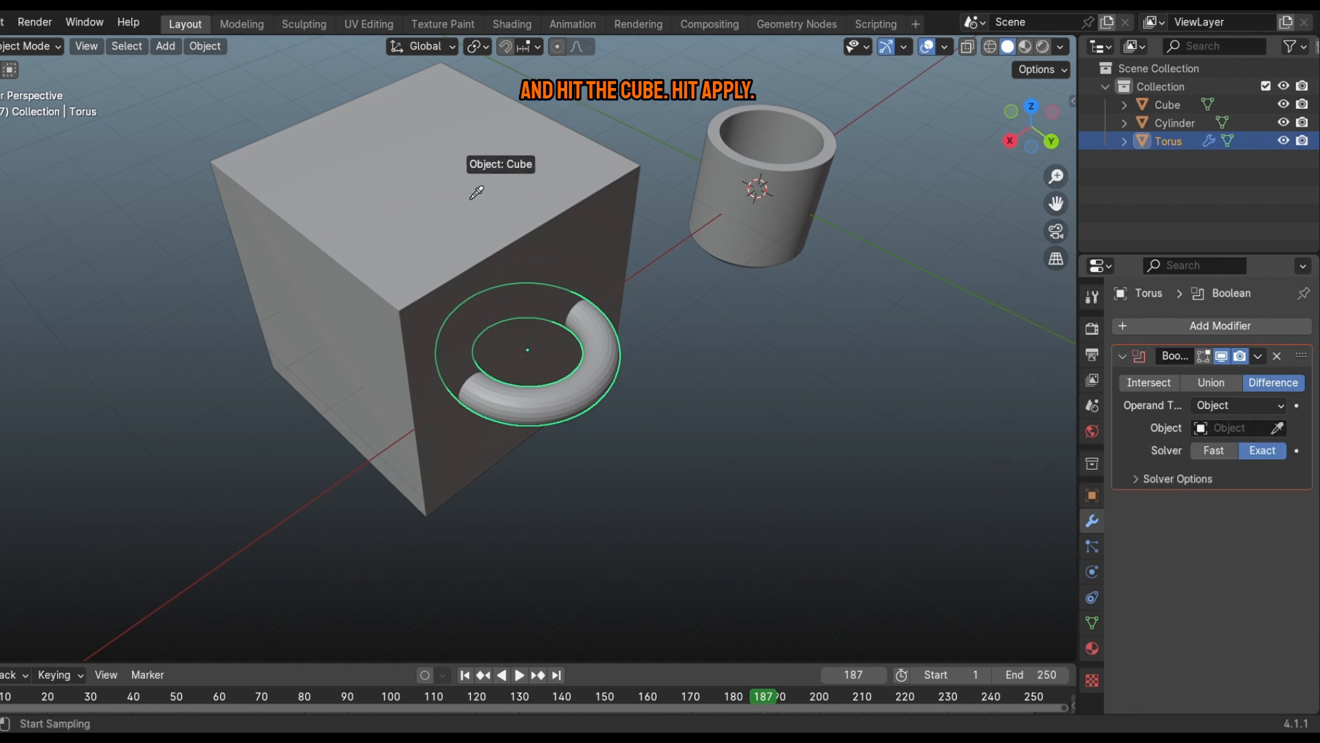
{"action": "left_click", "coordinate": [447, 189]}
{"action": "left_click", "coordinate": [1258, 356]}
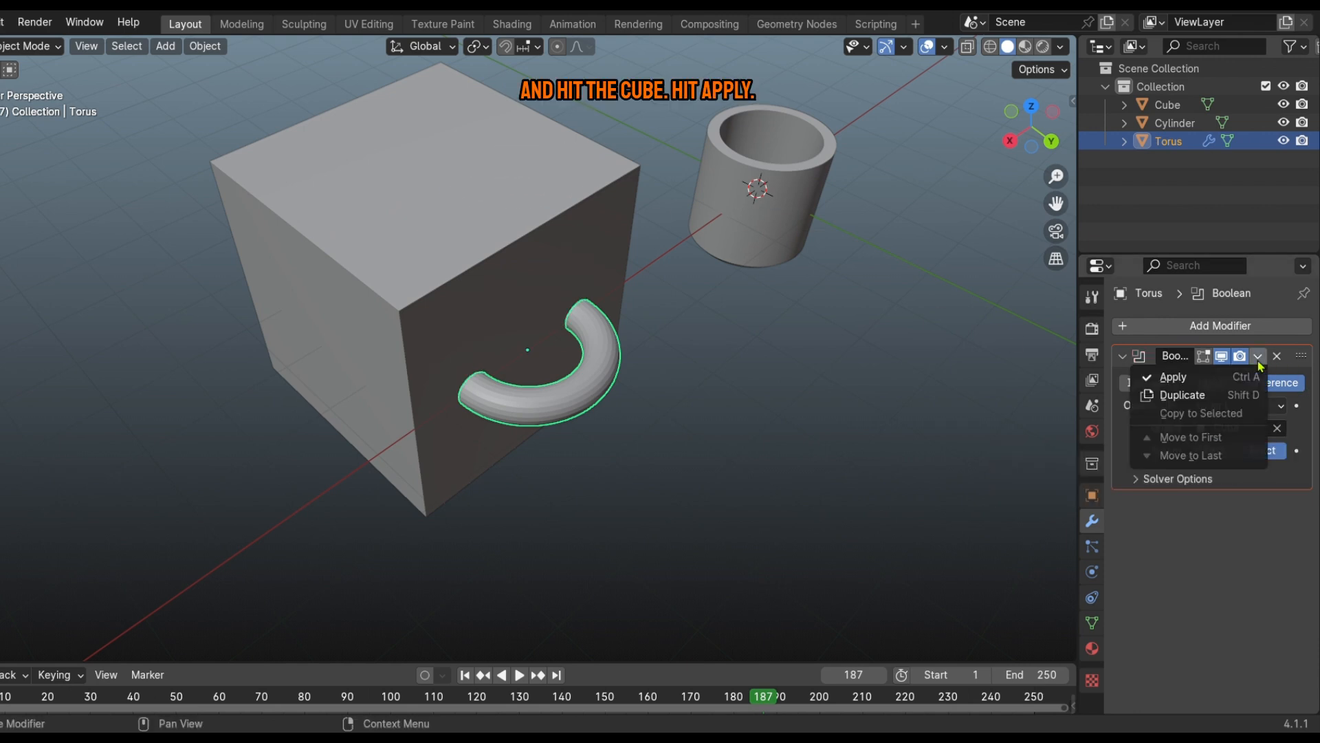
{"action": "left_click", "coordinate": [1247, 376]}
Delete the cube and save the file
{"action": "left_click", "coordinate": [536, 240]}
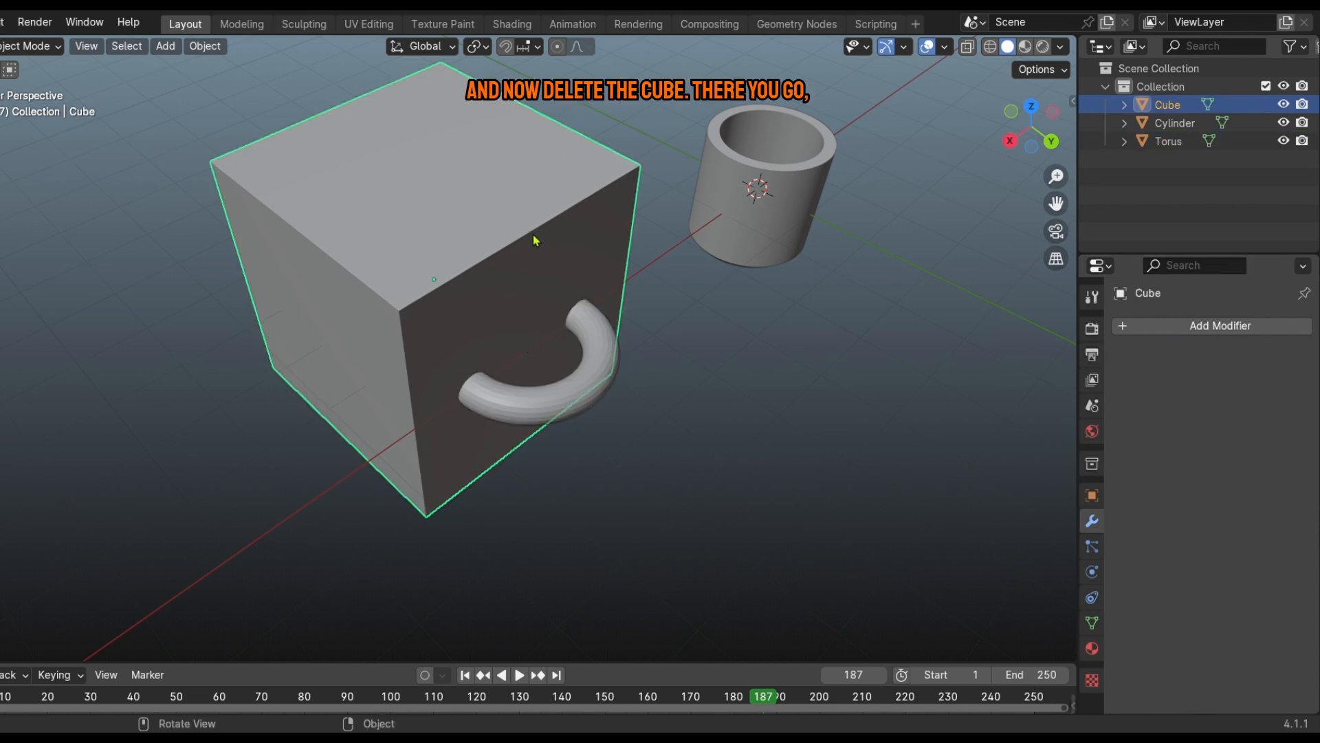
{"action": "key", "text": "x"}
{"action": "left_click", "coordinate": [534, 234]}
{"action": "middle_click_drag", "start_coordinate": [533, 233], "coordinate": [342, 301]}
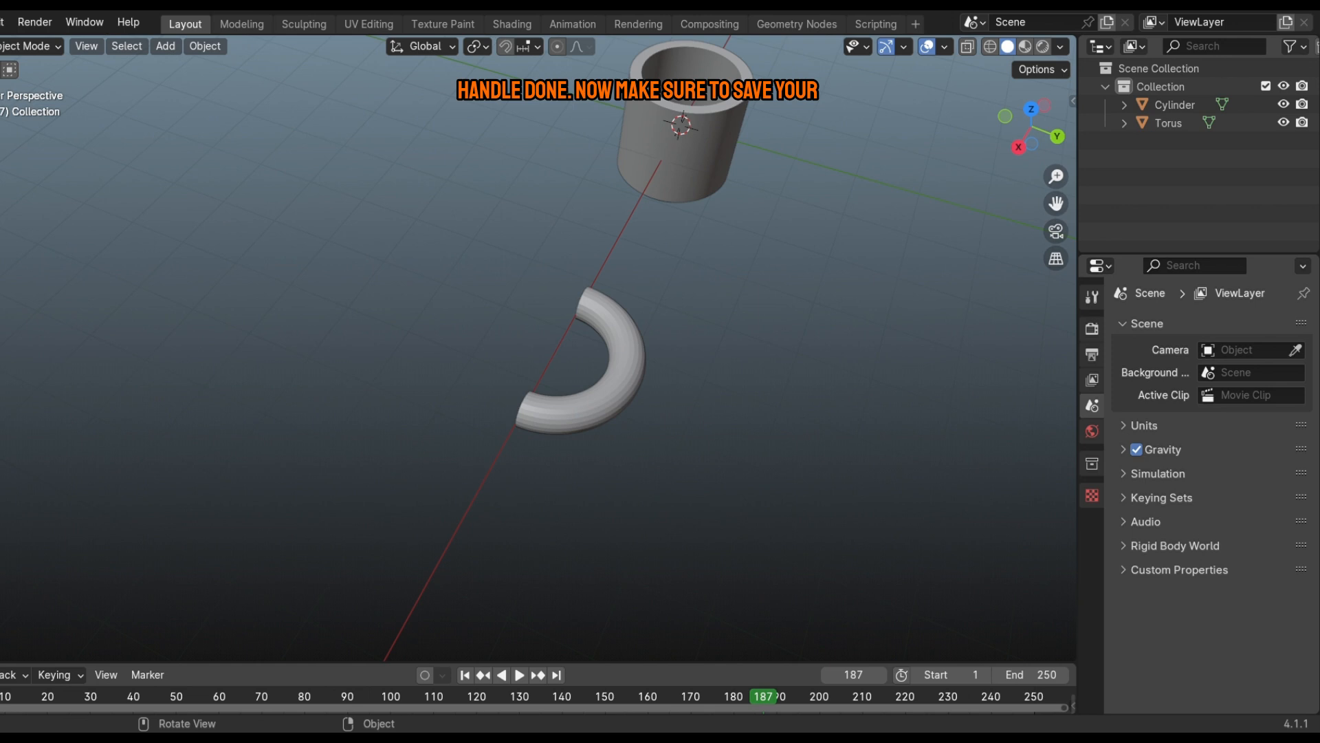
{"action": "left_click", "coordinate": [6, 139]}
Rotate the half torus about the Y axis and set its Y rotation to exactly 90°
{"action": "middle_click_drag", "start_coordinate": [410, 286], "coordinate": [465, 312]}
{"action": "left_click", "coordinate": [523, 361]}
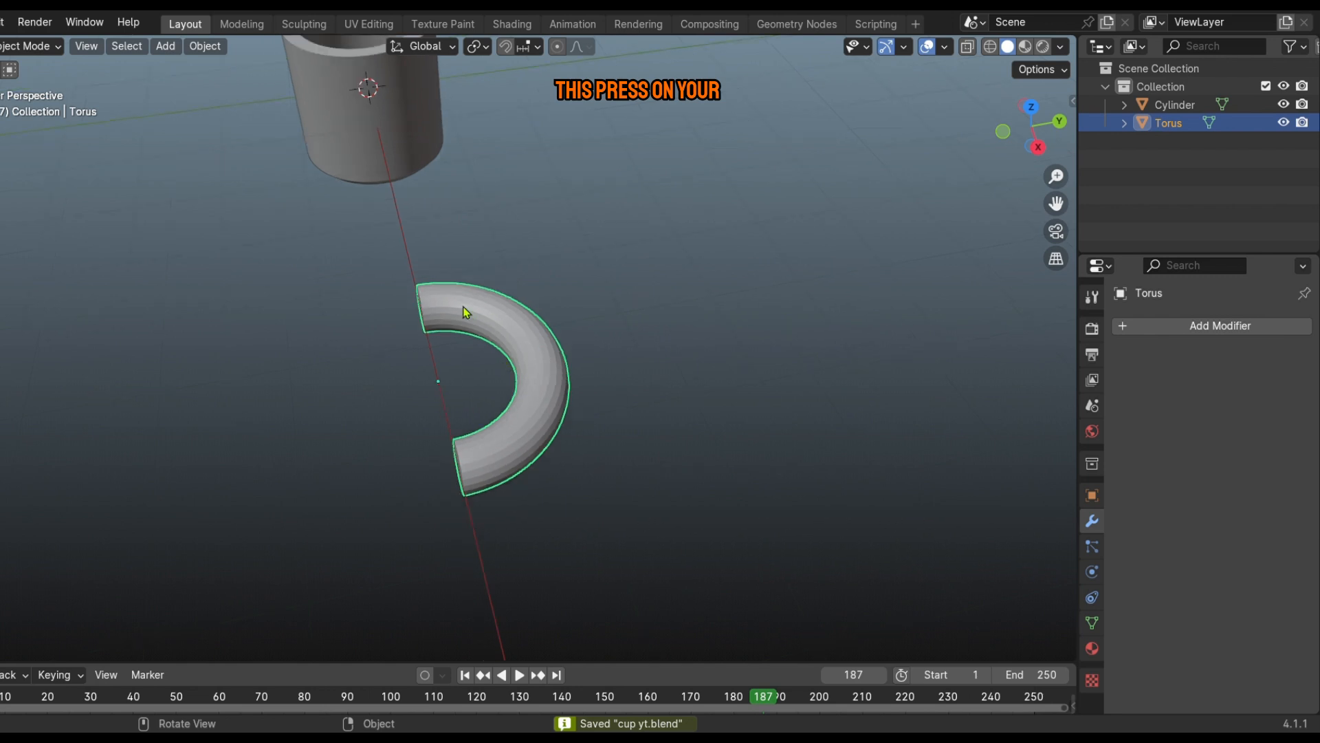
{"action": "left_click", "coordinate": [1092, 495]}
{"action": "middle_click_drag", "start_coordinate": [385, 227], "coordinate": [501, 320]}
{"action": "scroll", "coordinate": [479, 326], "scroll_direction": "down", "scroll_amount": 4}
{"action": "key", "text": "r"}
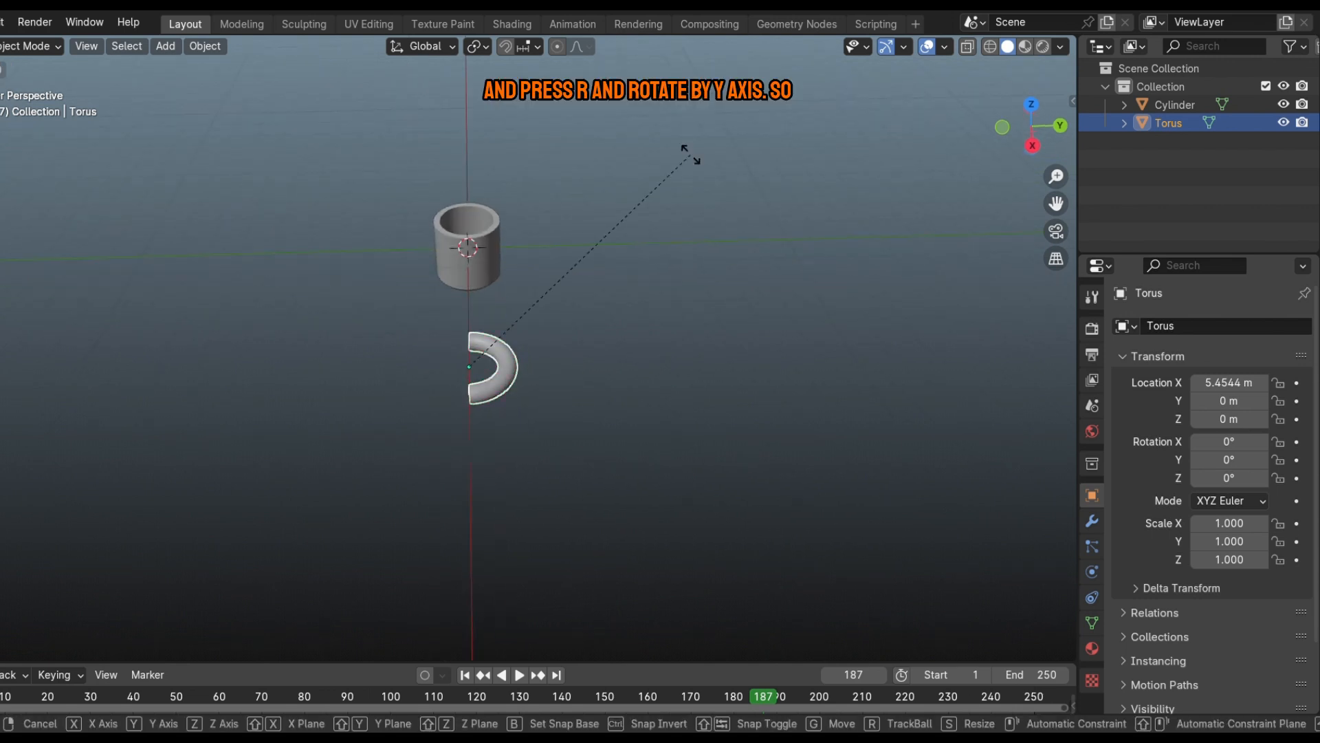
{"action": "key", "text": "y"}
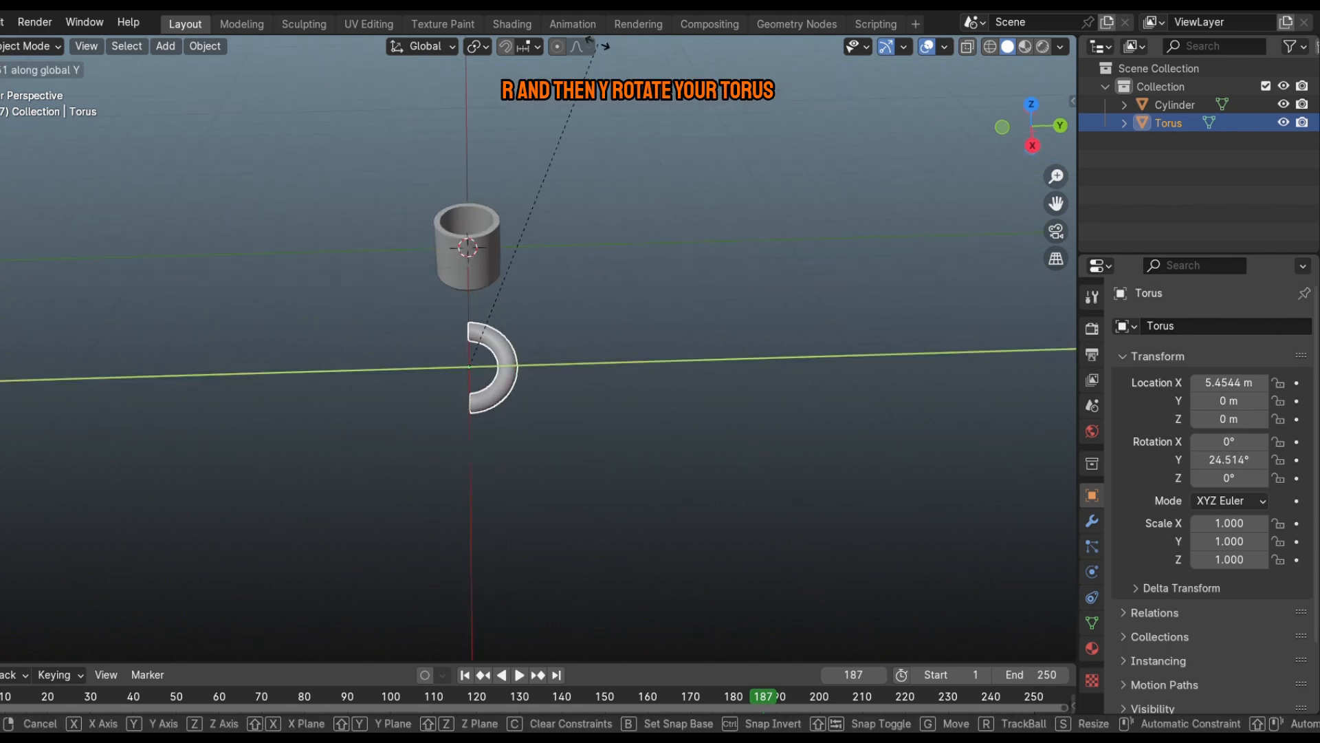
{"action": "left_click", "coordinate": [550, 266]}
{"action": "middle_click_drag", "start_coordinate": [551, 265], "coordinate": [388, 385]}
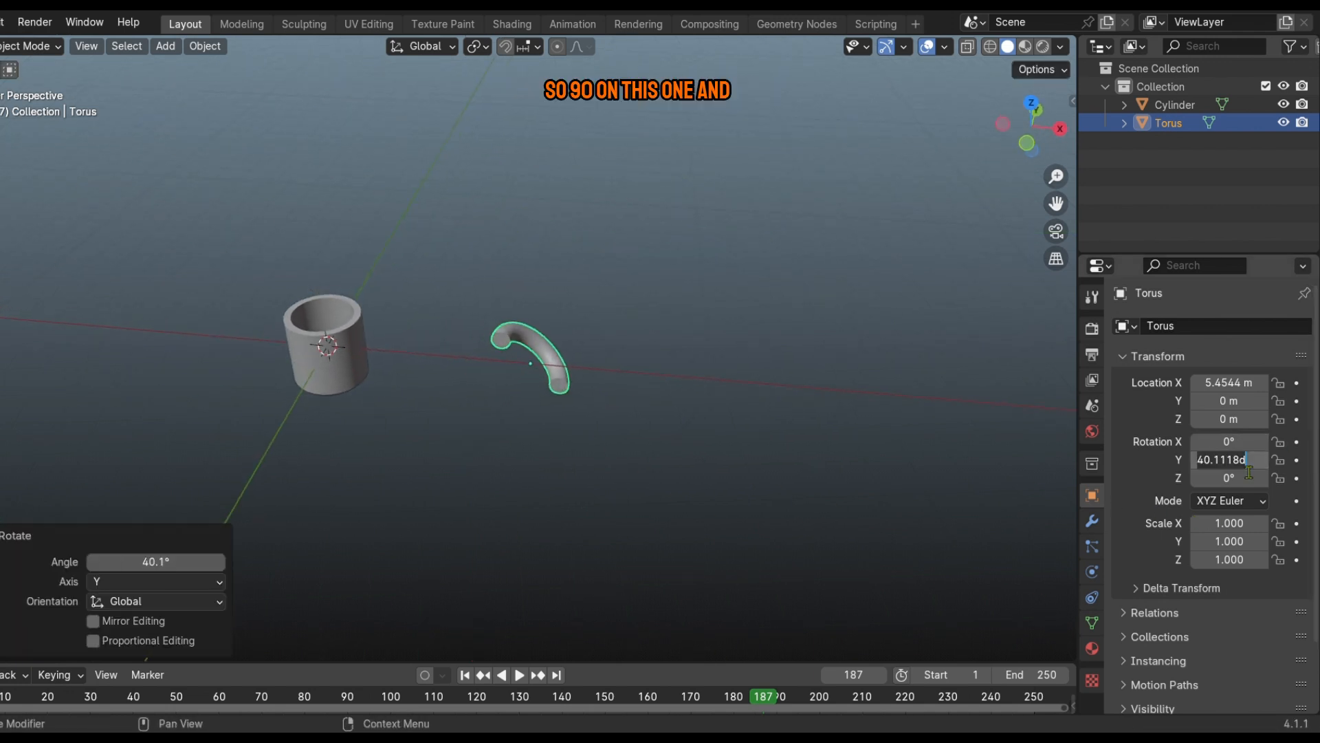
{"action": "key", "text": "Return"}
Rotate the half torus about -93.5° around the Z axis and set its X rotation to 90°, standing it upright
{"action": "middle_click_drag", "start_coordinate": [640, 318], "coordinate": [542, 356]}
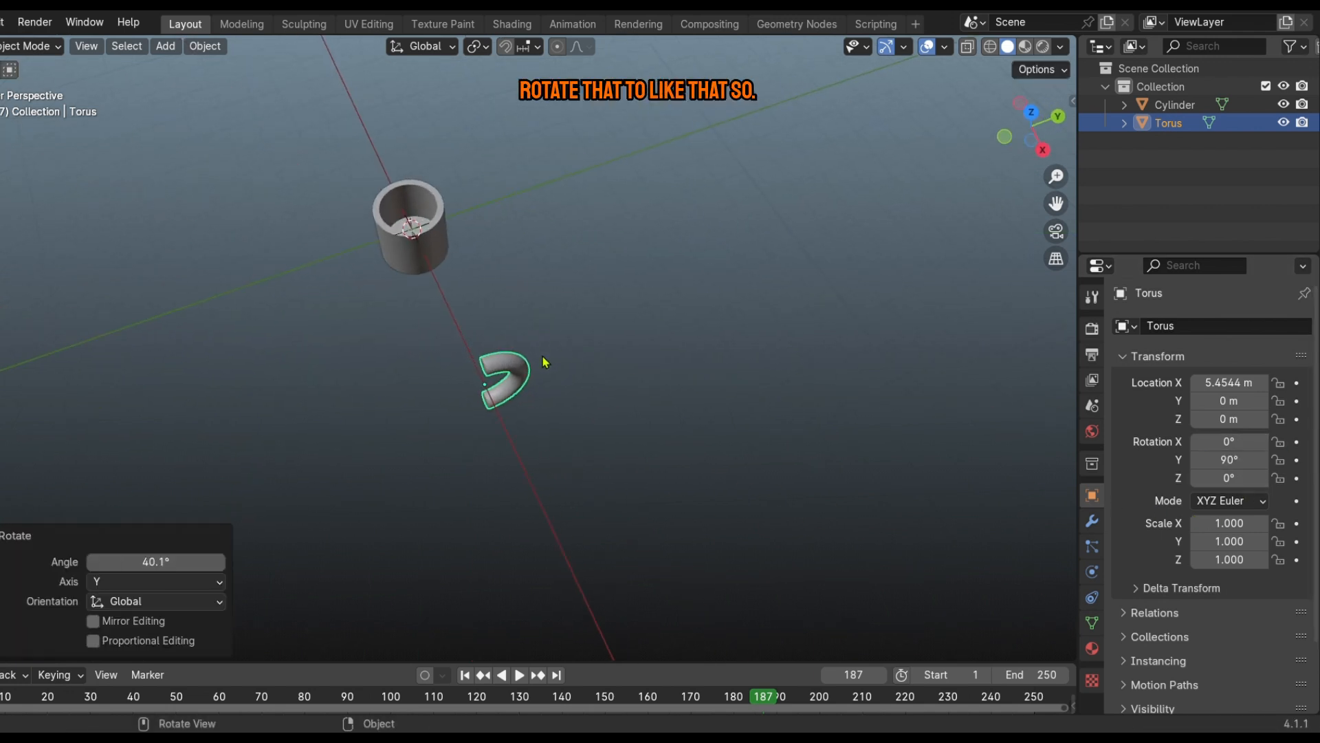
{"action": "key", "text": "r"}
{"action": "key", "text": "z"}
{"action": "left_click", "coordinate": [507, 436]}
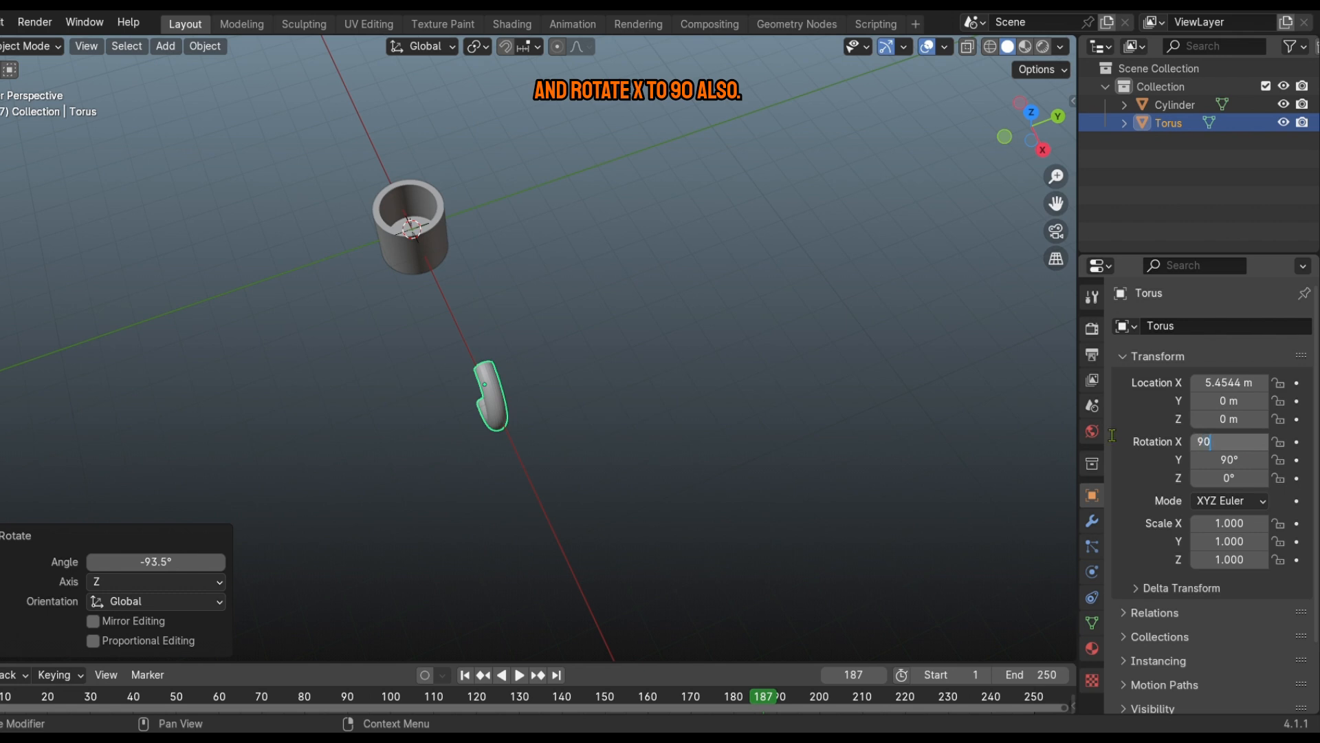
{"action": "key", "text": "Return"}
{"action": "left_click", "coordinate": [564, 327]}
Scale the half torus down uniformly to about 0.559
{"action": "middle_click_drag", "start_coordinate": [563, 328], "coordinate": [589, 358]}
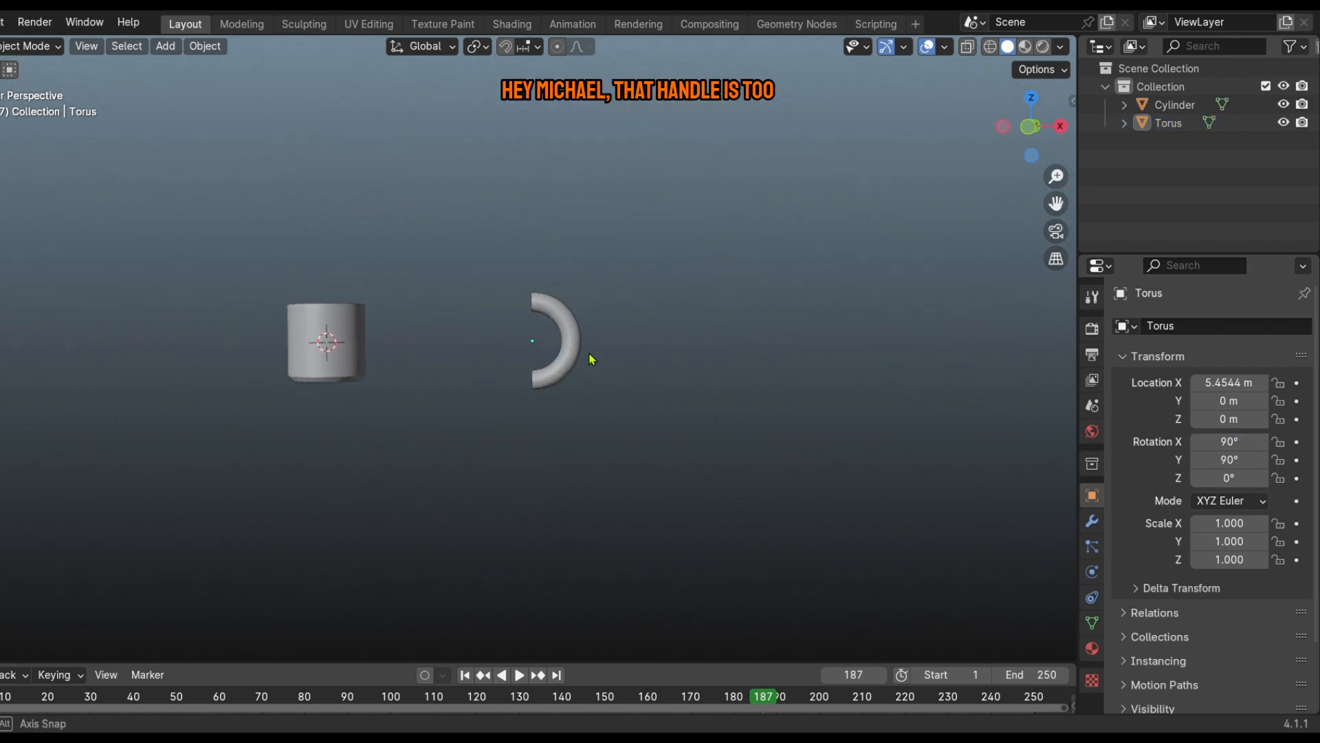
{"action": "scroll", "coordinate": [588, 352], "scroll_direction": "up", "scroll_amount": 3}
{"action": "middle_click_drag", "start_coordinate": [522, 328], "coordinate": [572, 353]}
{"action": "left_click", "coordinate": [554, 352]}
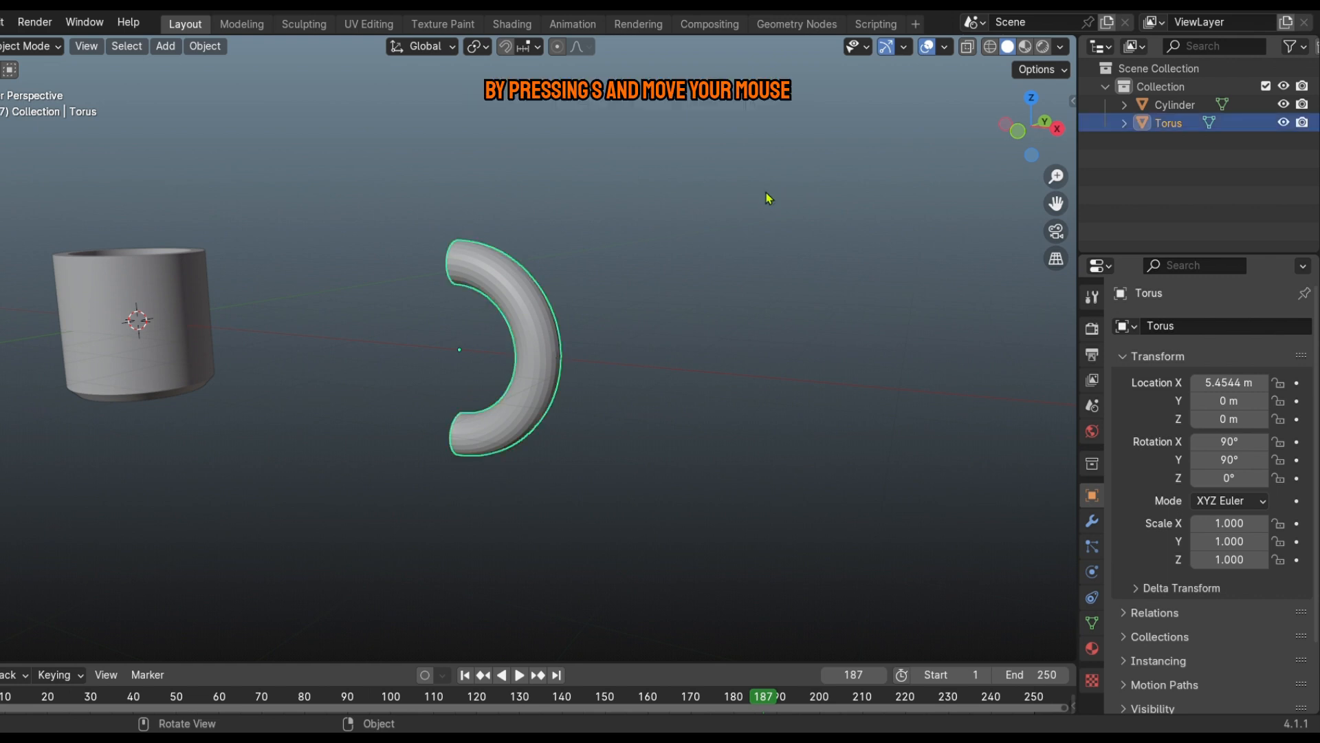
{"action": "key", "text": "s"}
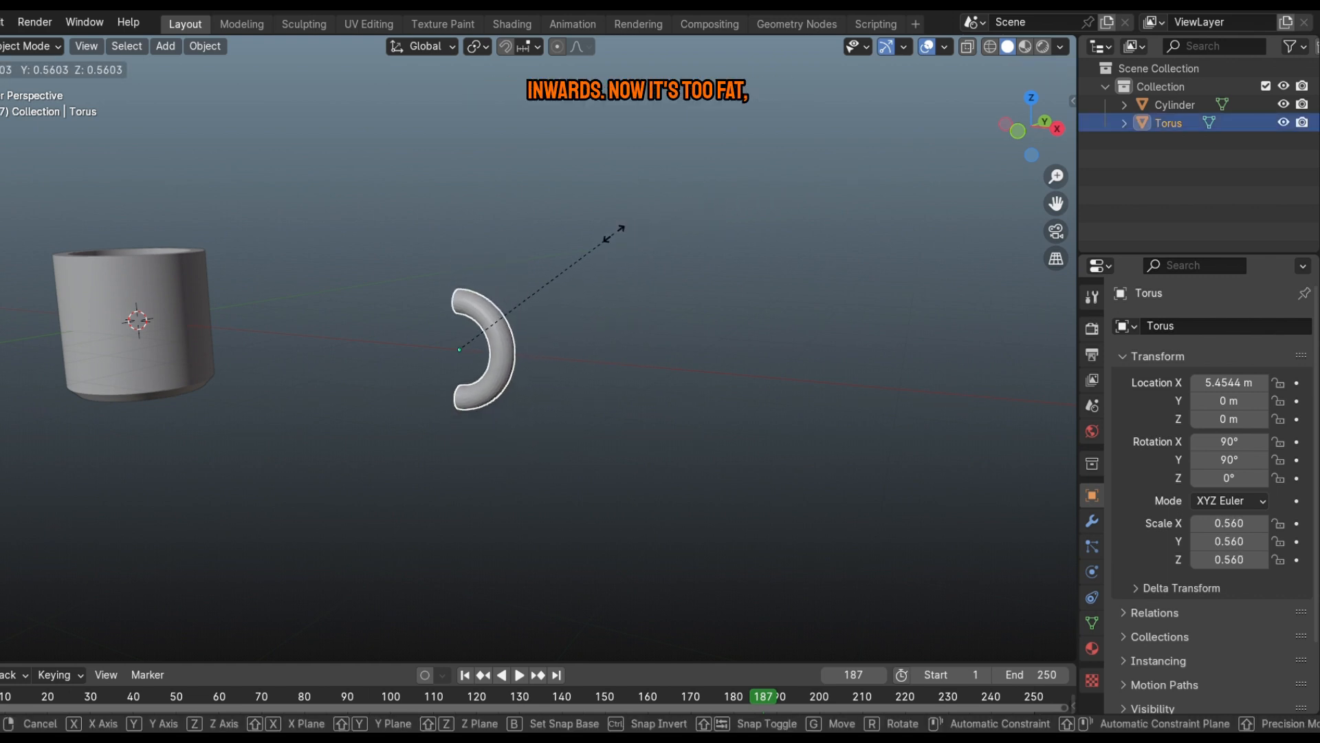
{"action": "left_click", "coordinate": [614, 229]}
Thin the handle by scaling it along the Y axis by about 0.63
{"action": "middle_click_drag", "start_coordinate": [610, 248], "coordinate": [595, 297]}
{"action": "key", "text": "s"}
{"action": "key", "text": "y"}
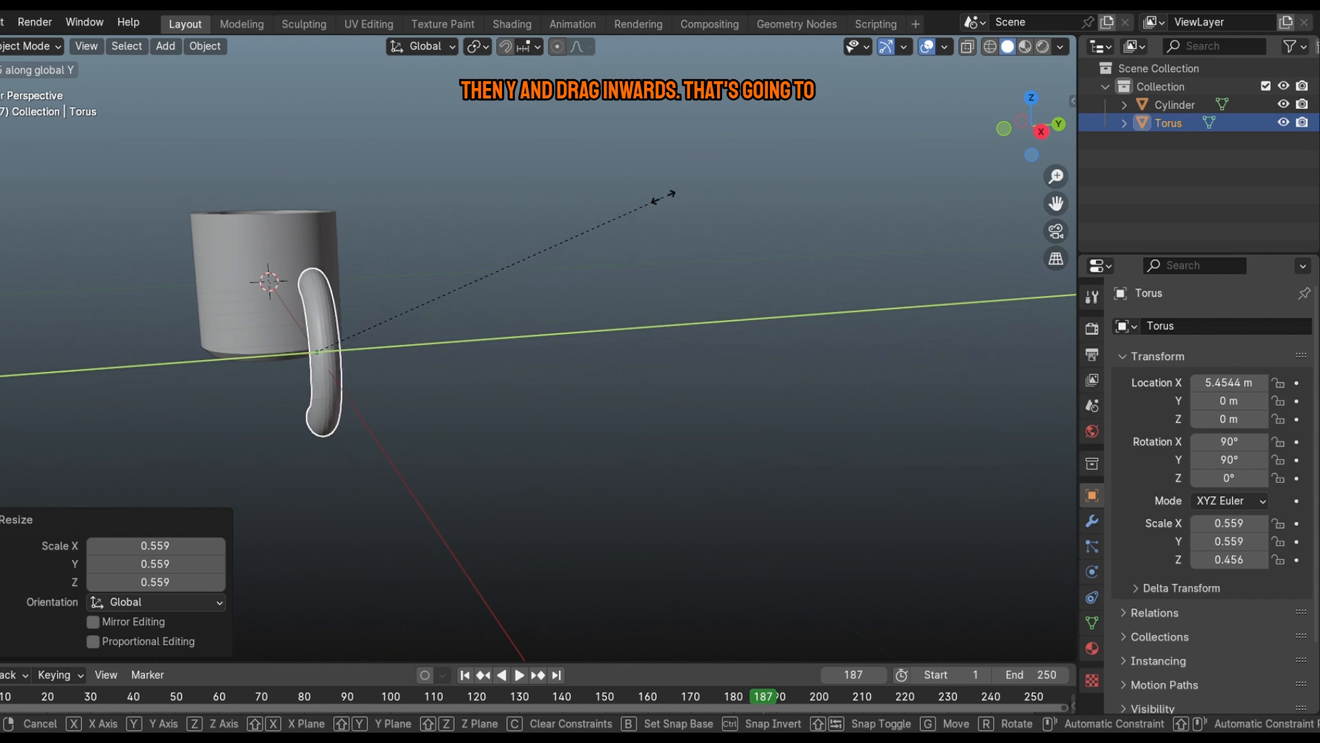
{"action": "left_click", "coordinate": [442, 230]}
Narrow the handle by scaling it along the X axis by about 0.785
{"action": "middle_click_drag", "start_coordinate": [442, 229], "coordinate": [603, 215]}
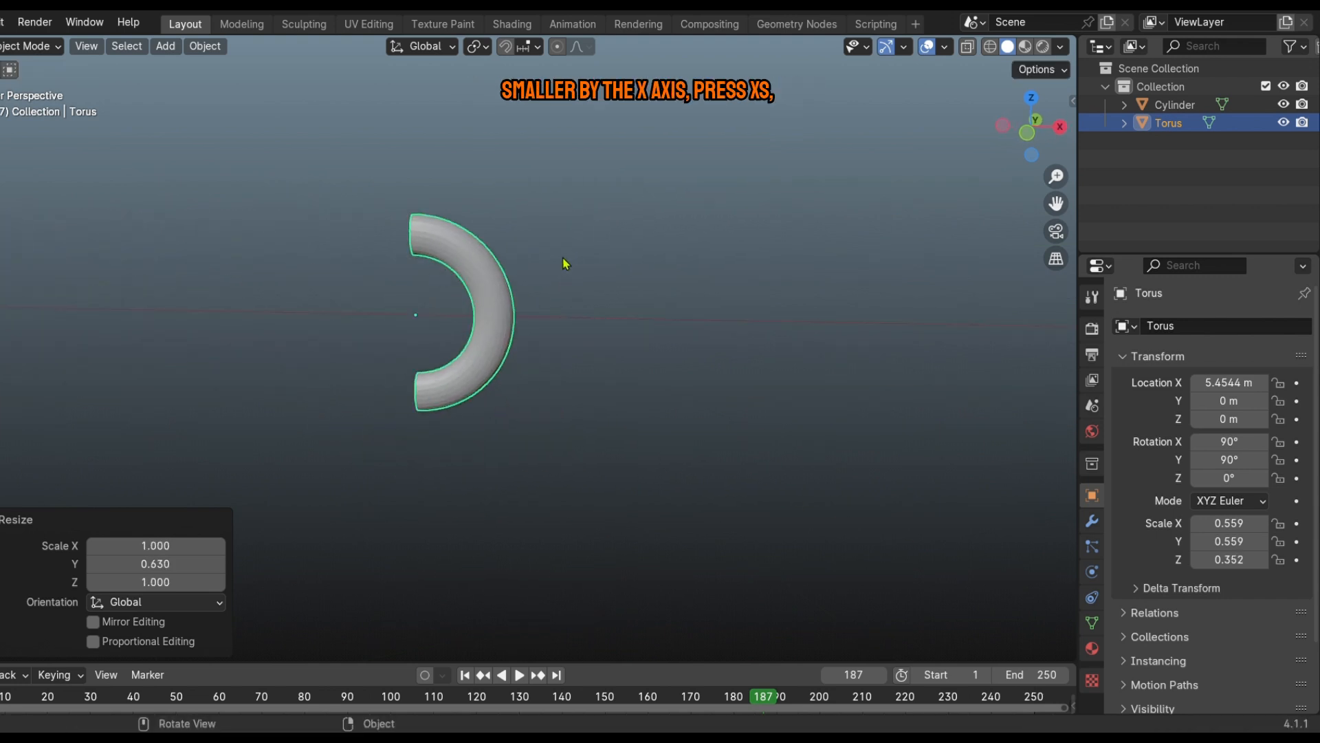
{"action": "key", "text": "s"}
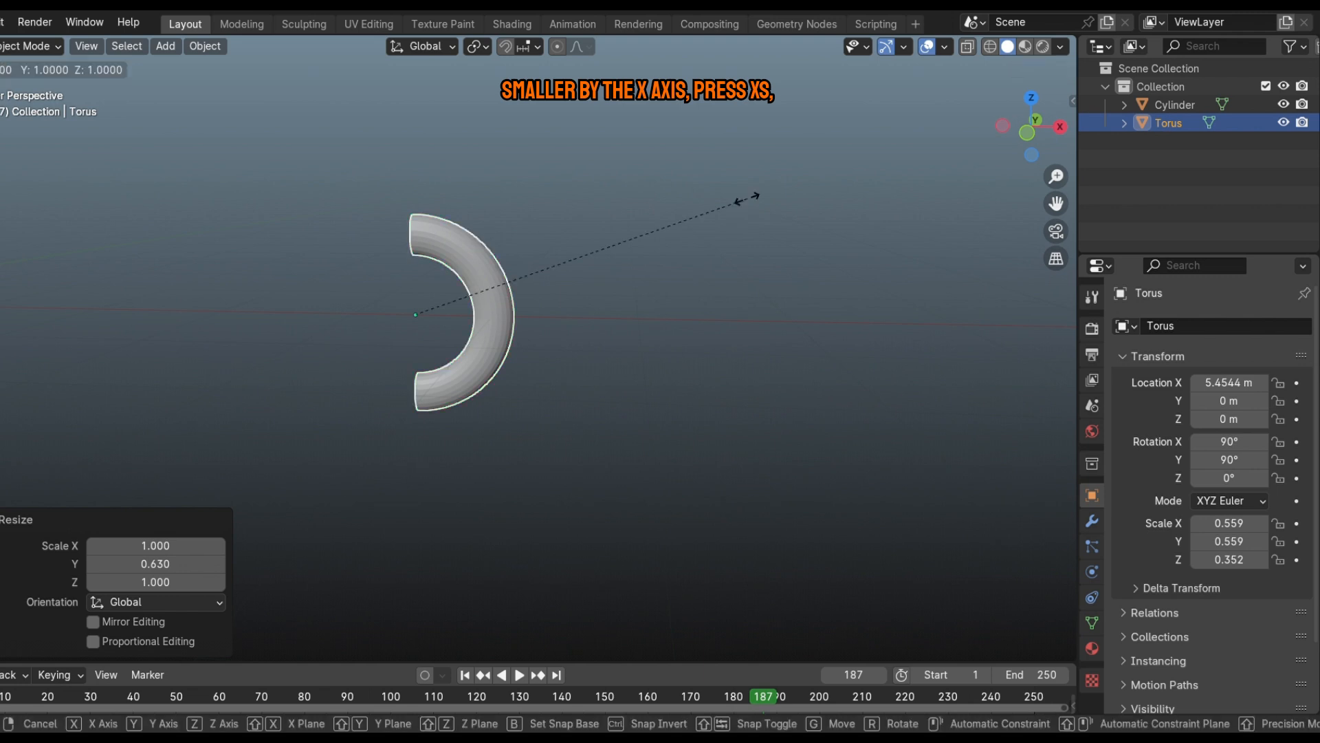
{"action": "key", "text": "x"}
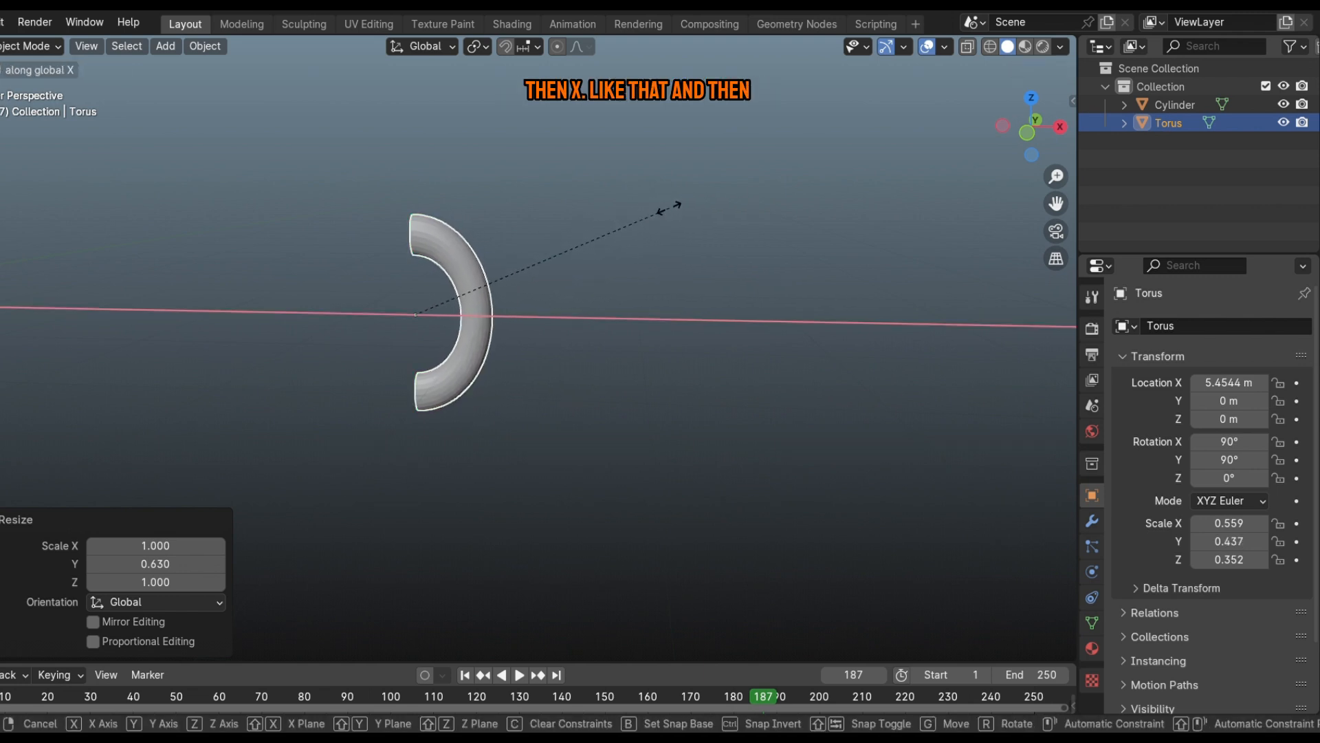
{"action": "left_click", "coordinate": [671, 208]}
Move the handle about -4.48 m along the X axis up to the cup
{"action": "middle_click_drag", "start_coordinate": [671, 209], "coordinate": [426, 327]}
{"action": "scroll", "coordinate": [426, 327], "scroll_direction": "down", "scroll_amount": 4}
{"action": "middle_click_drag", "start_coordinate": [725, 314], "coordinate": [528, 72], "text": "shift"}
{"action": "middle_click_drag", "start_coordinate": [654, 300], "coordinate": [656, 253]}
{"action": "key", "text": "g"}
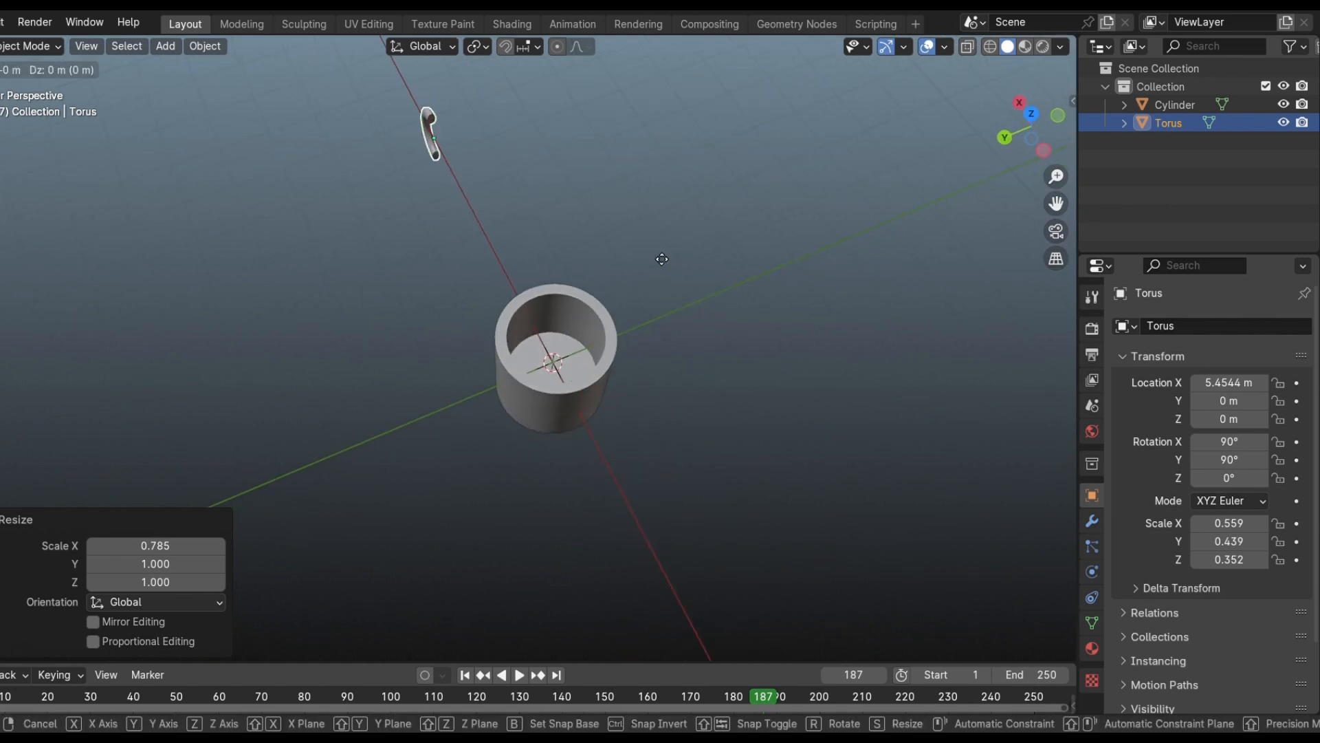
{"action": "key", "text": "x"}
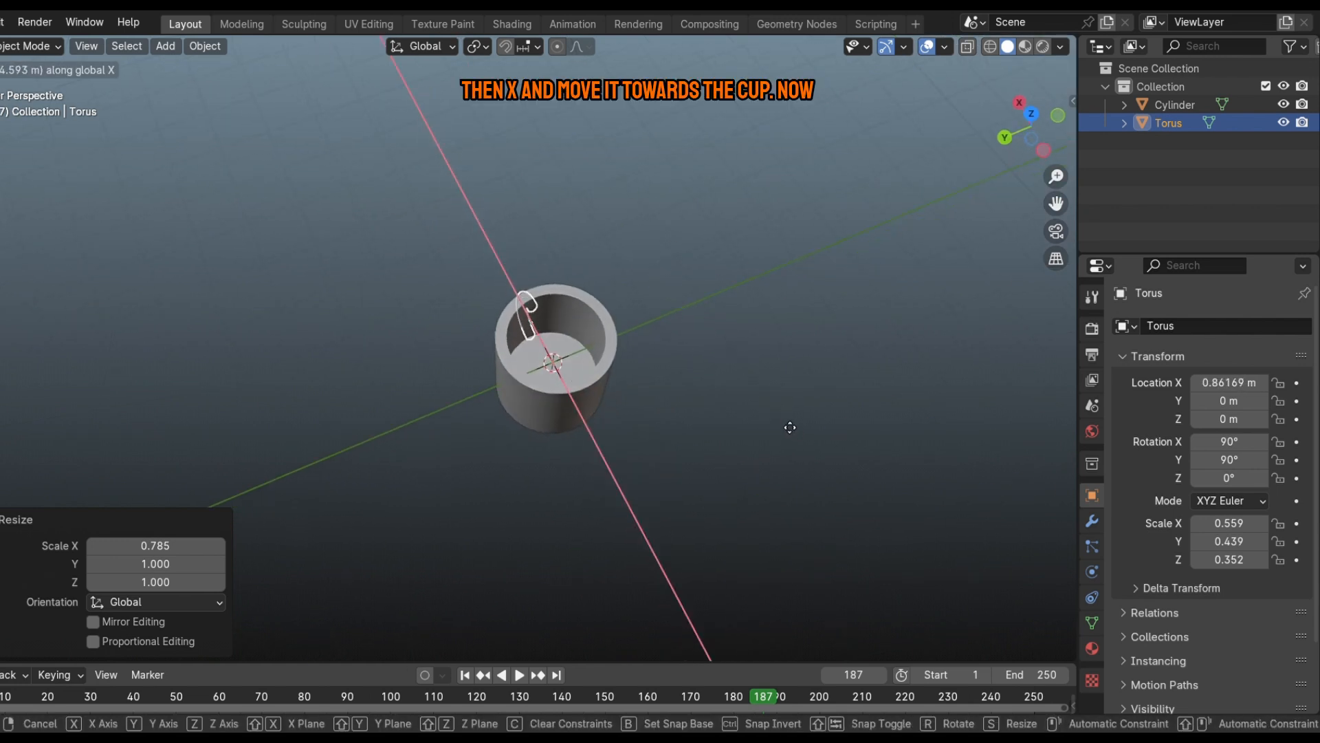
{"action": "left_click", "coordinate": [784, 424]}
Shift the handle about -0.13 m along the X axis so its ends sit inside the cup wall
{"action": "scroll", "coordinate": [560, 311], "scroll_direction": "up", "scroll_amount": 10}
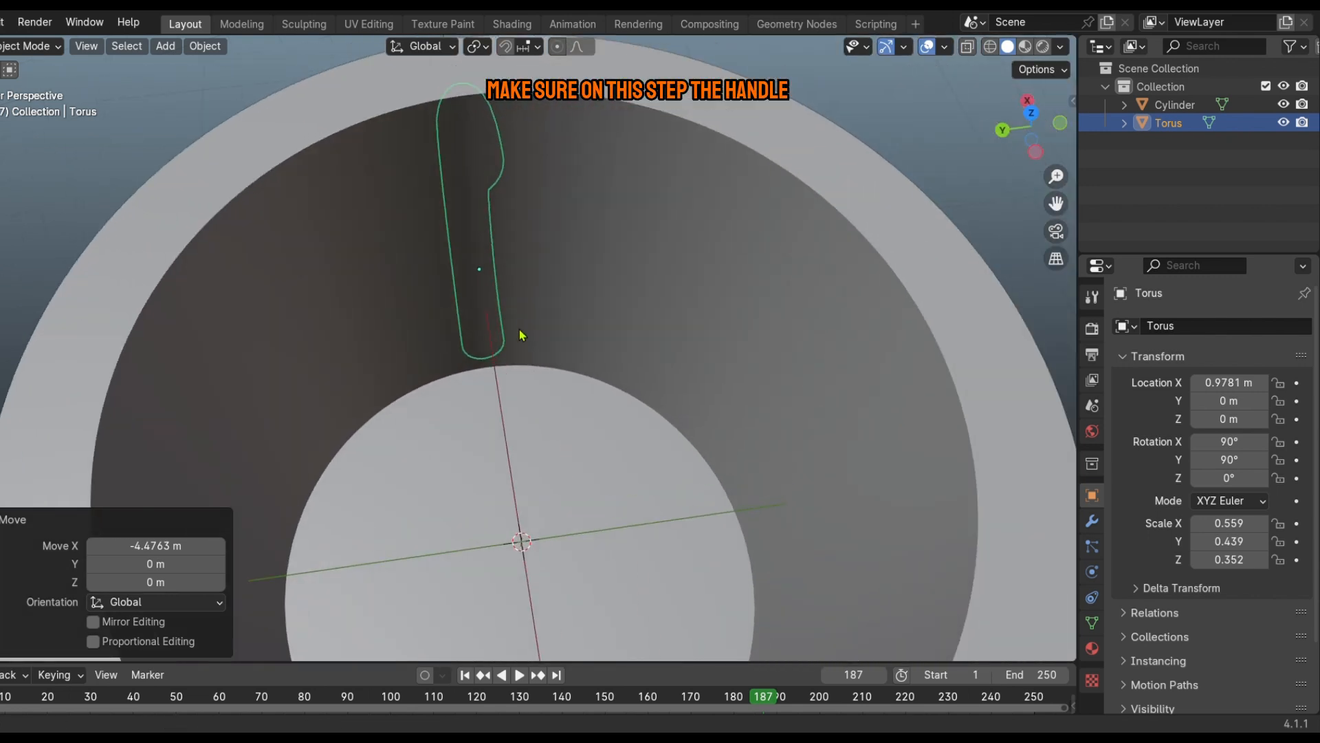
{"action": "middle_click_drag", "start_coordinate": [523, 336], "coordinate": [504, 379]}
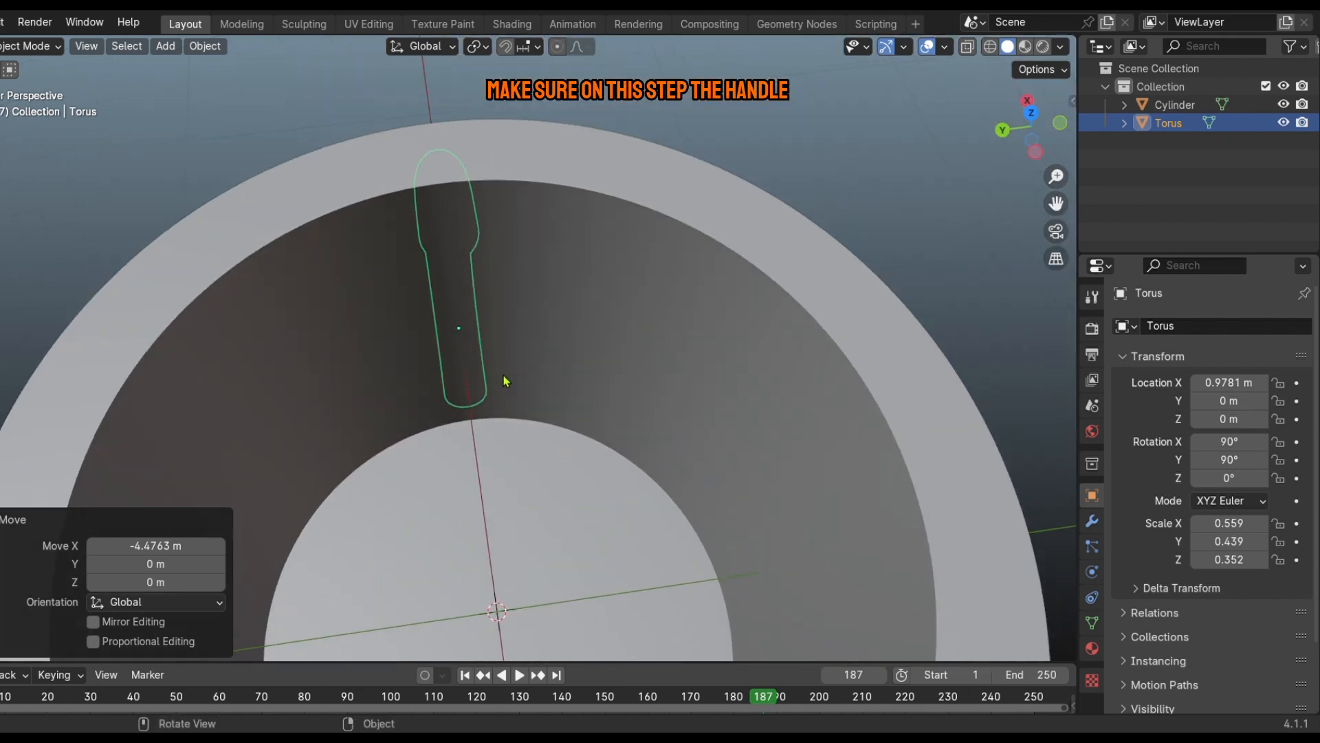
{"action": "key", "text": "g"}
{"action": "key", "text": "x"}
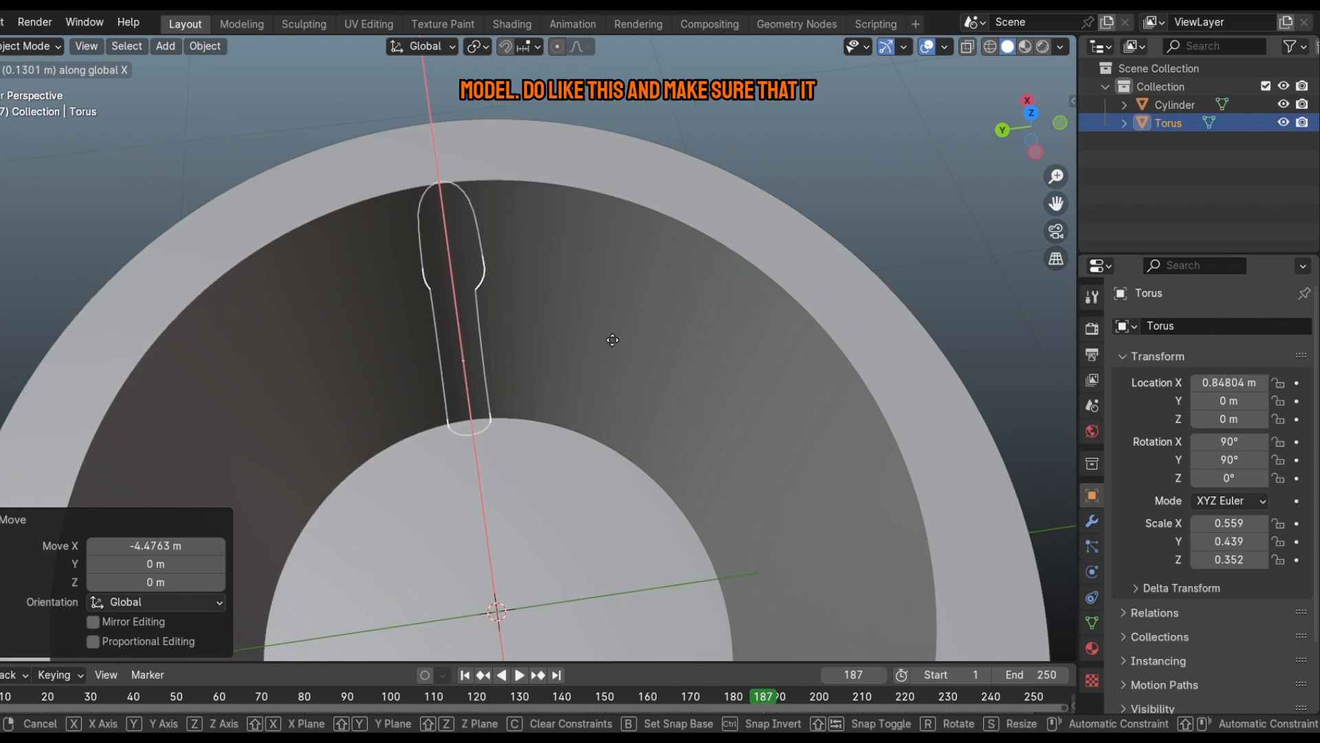
{"action": "left_click", "coordinate": [612, 340]}
Raise the handle about 0.165 m along the Z axis and deselect it
{"action": "middle_click_drag", "start_coordinate": [575, 348], "coordinate": [606, 270]}
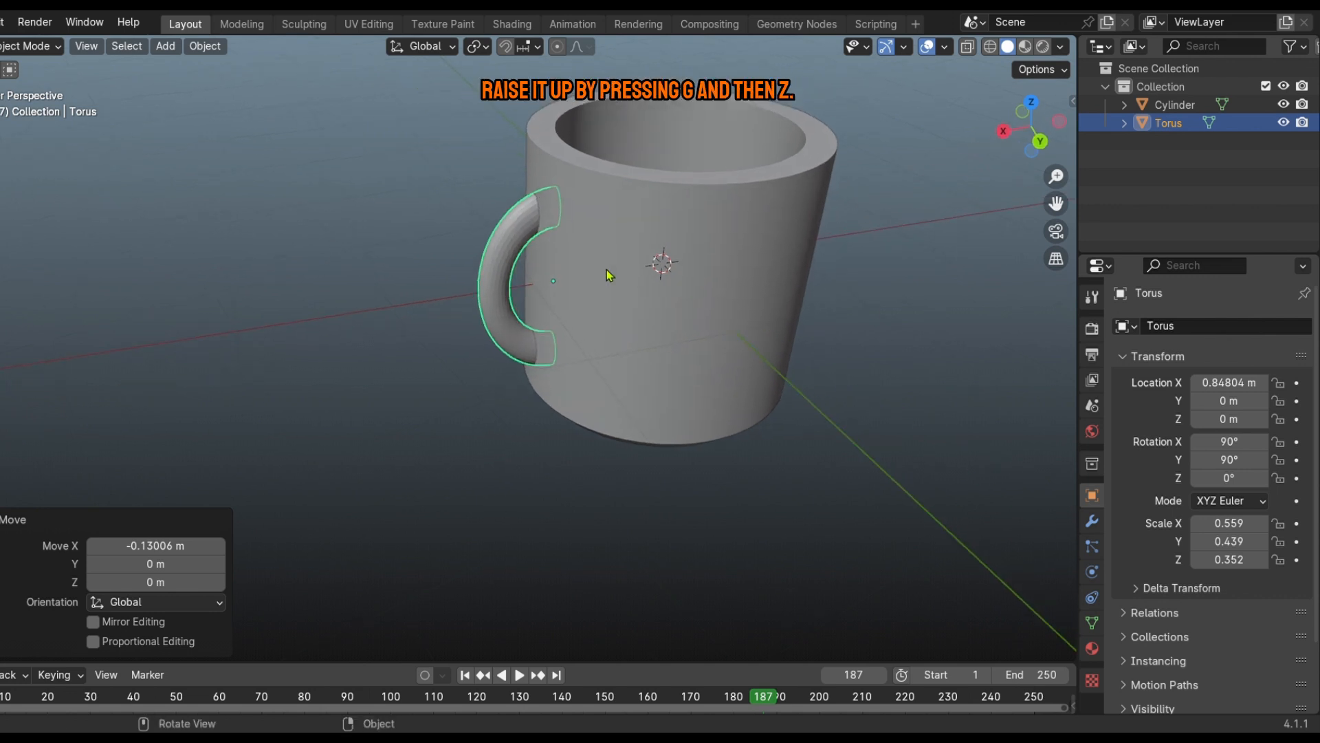
{"action": "key", "text": "g"}
{"action": "key", "text": "z"}
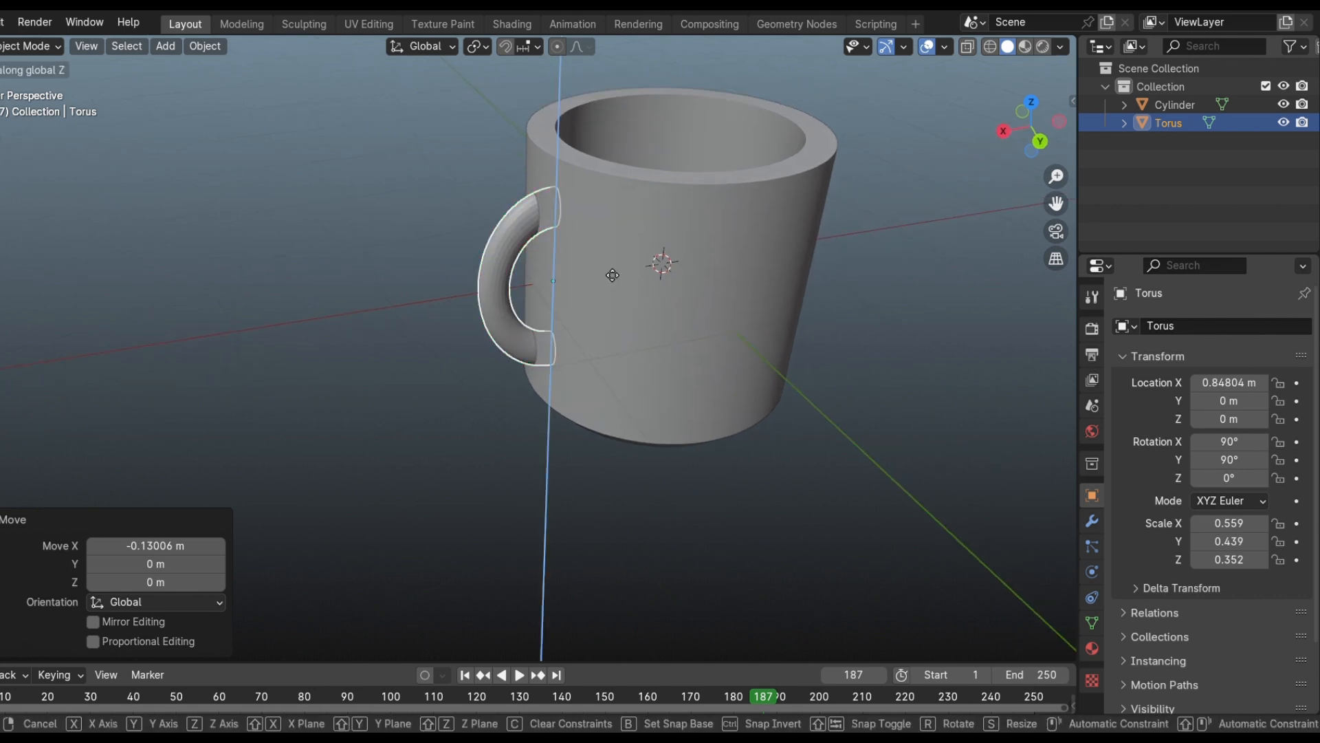
{"action": "left_click", "coordinate": [612, 254]}
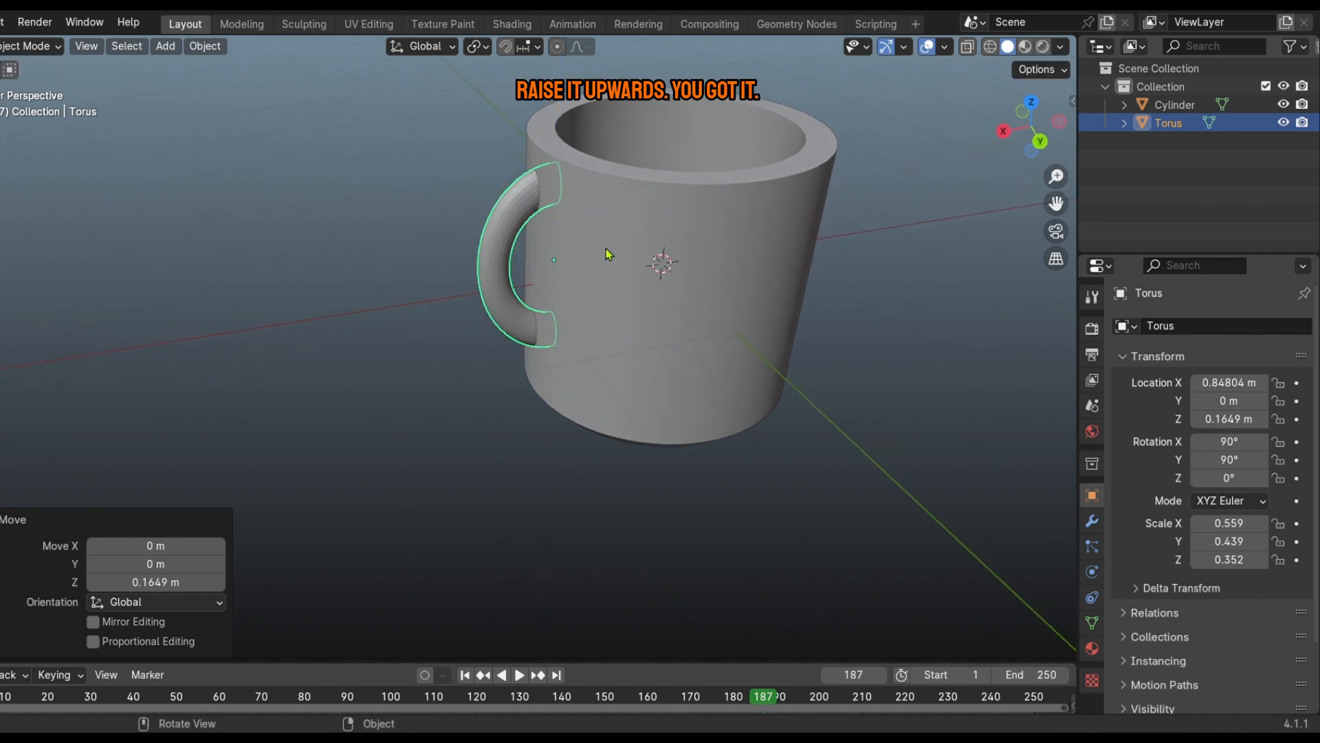
{"action": "middle_click_drag", "start_coordinate": [607, 254], "coordinate": [479, 260]}
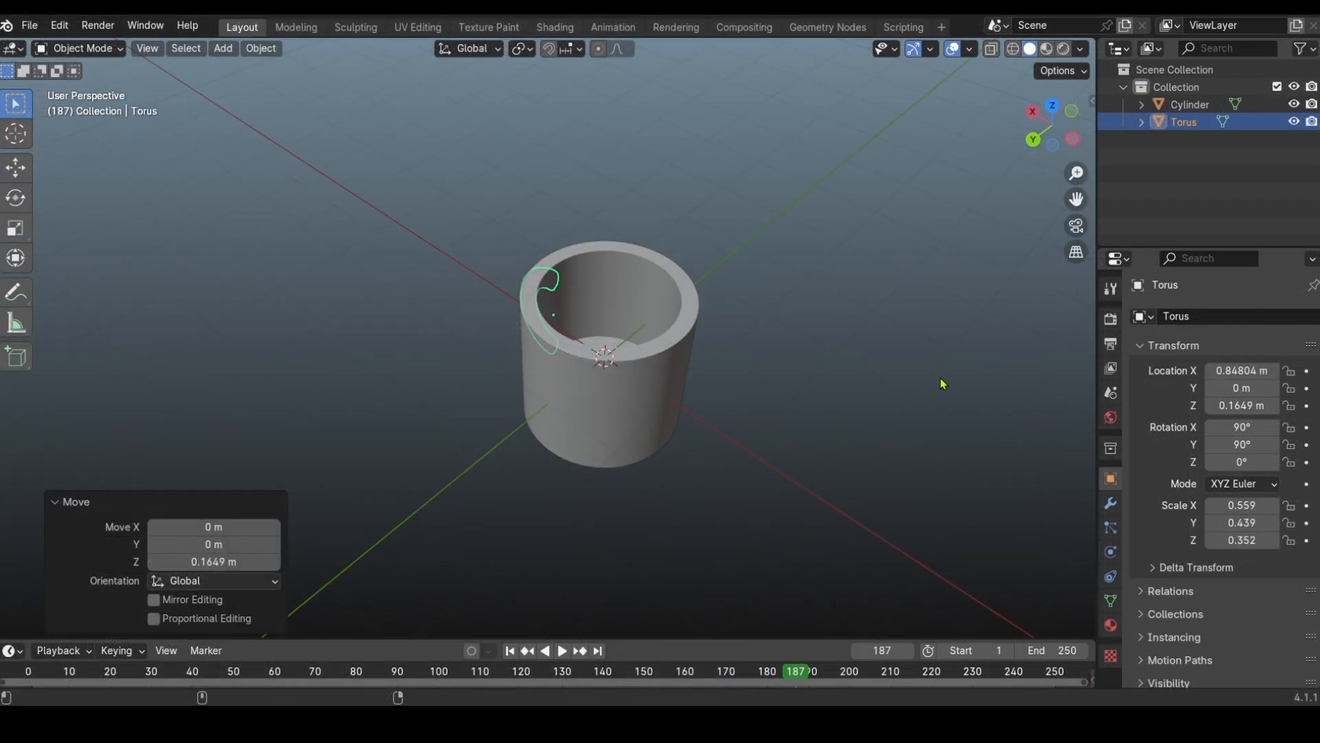
{"action": "middle_click_drag", "start_coordinate": [790, 380], "coordinate": [806, 370]}
{"action": "left_click", "coordinate": [908, 349]}
Join the cup cylinder and the handle into one object, with the handle as the active object, and deselect it
{"action": "middle_click_drag", "start_coordinate": [887, 348], "coordinate": [1030, 304]}
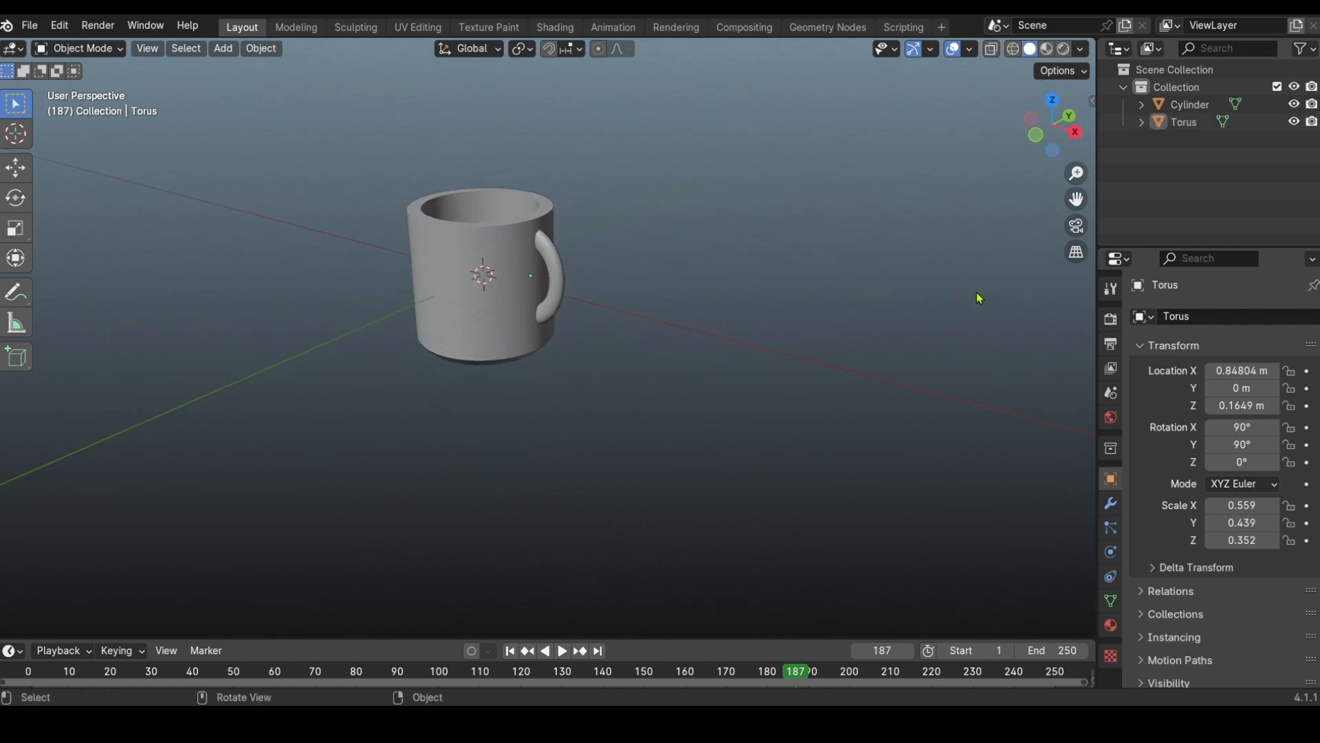
{"action": "left_click", "coordinate": [496, 339]}
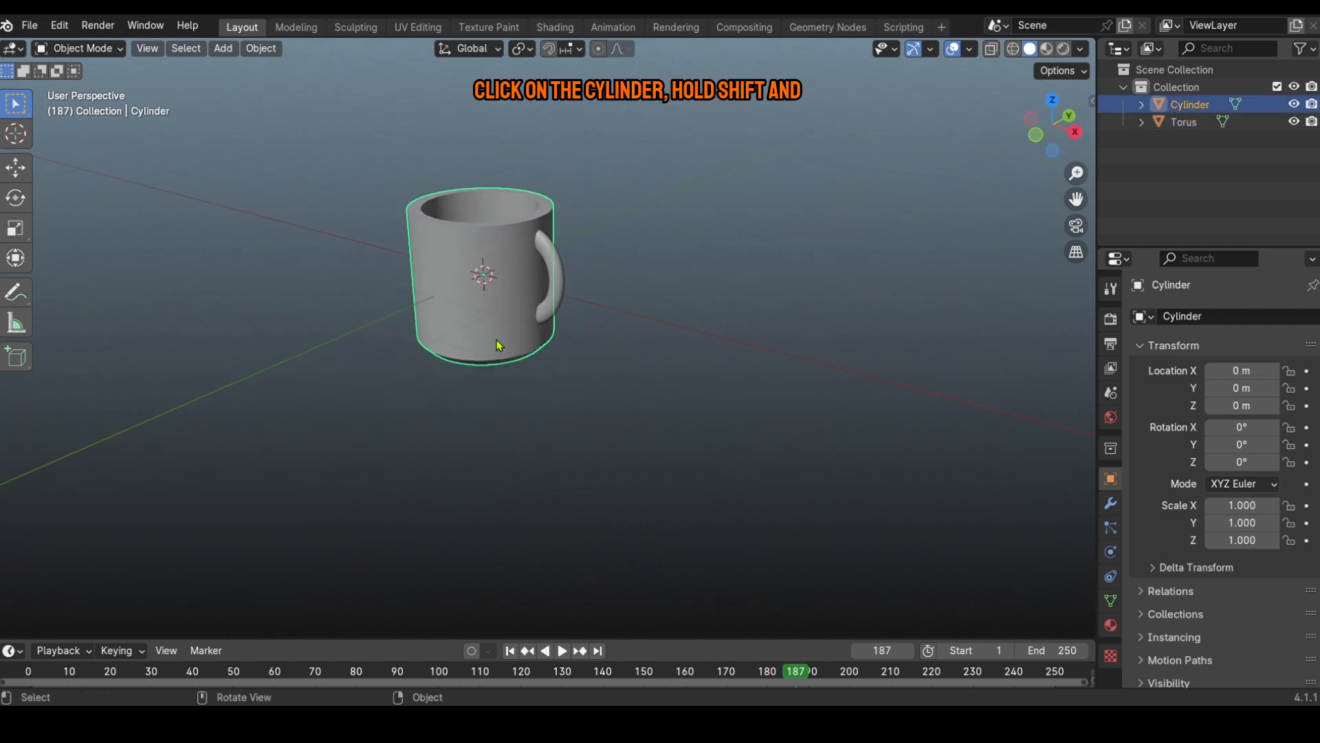
{"action": "left_click", "coordinate": [562, 297], "text": "shift"}
{"action": "middle_click_drag", "start_coordinate": [583, 301], "coordinate": [720, 366]}
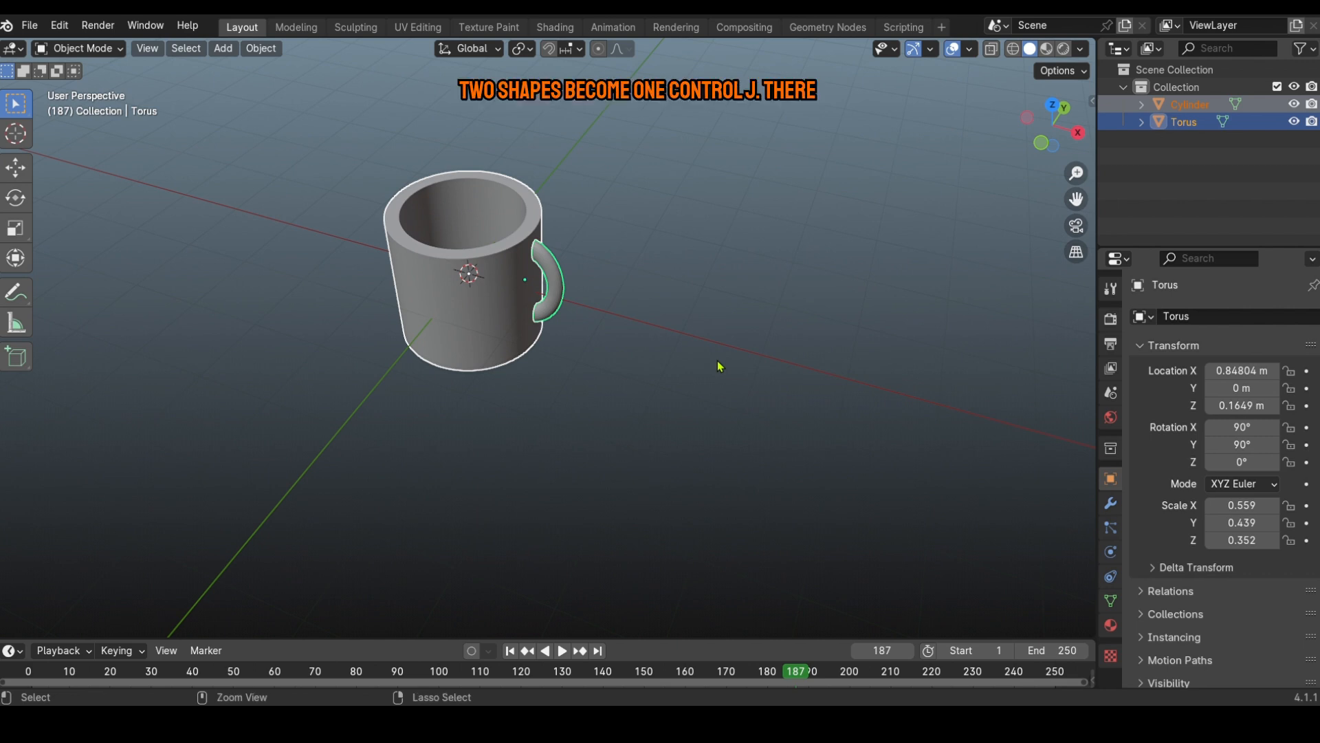
{"action": "key", "text": "ctrl+j"}
{"action": "left_click", "coordinate": [719, 365]}
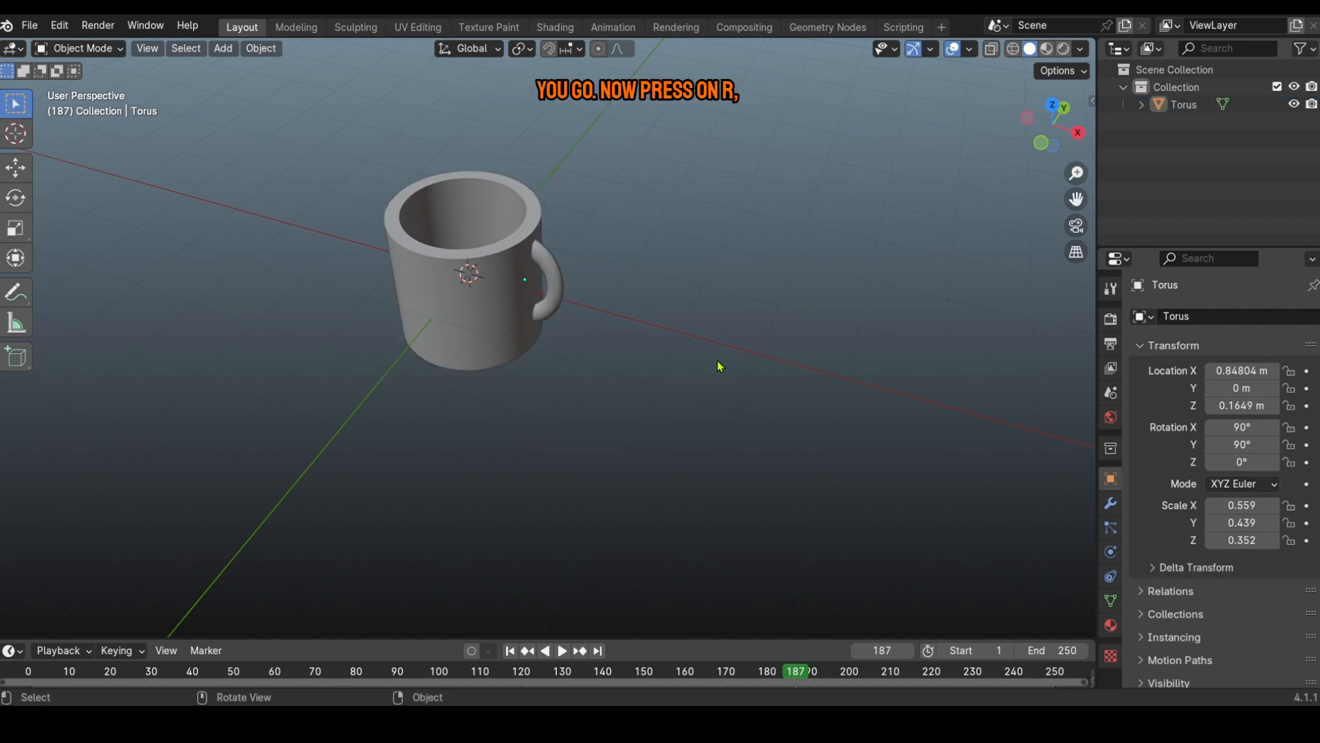
Rotate the joined cup about 124° around the X axis so it tips over
{"action": "middle_click_drag", "start_coordinate": [719, 366], "coordinate": [666, 306]}
{"action": "key", "text": "a"}
{"action": "key", "text": "r"}
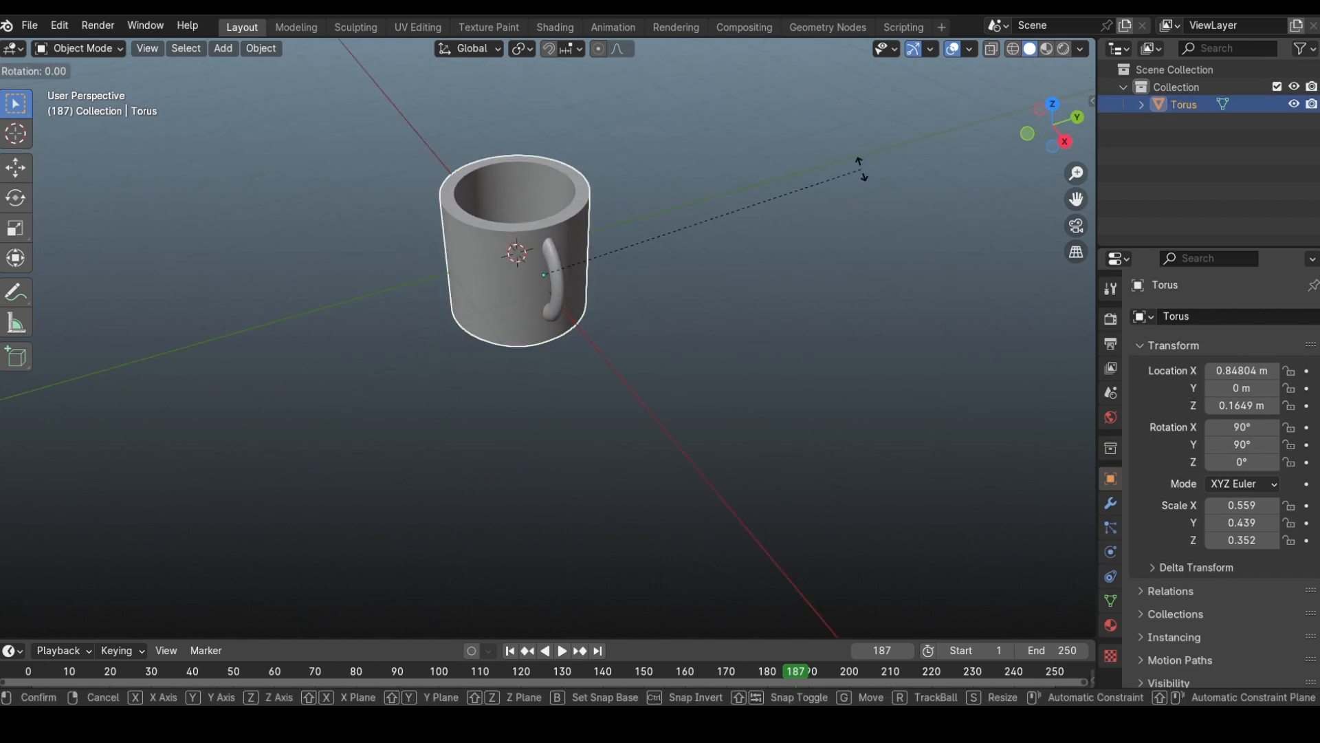
{"action": "key", "text": "x"}
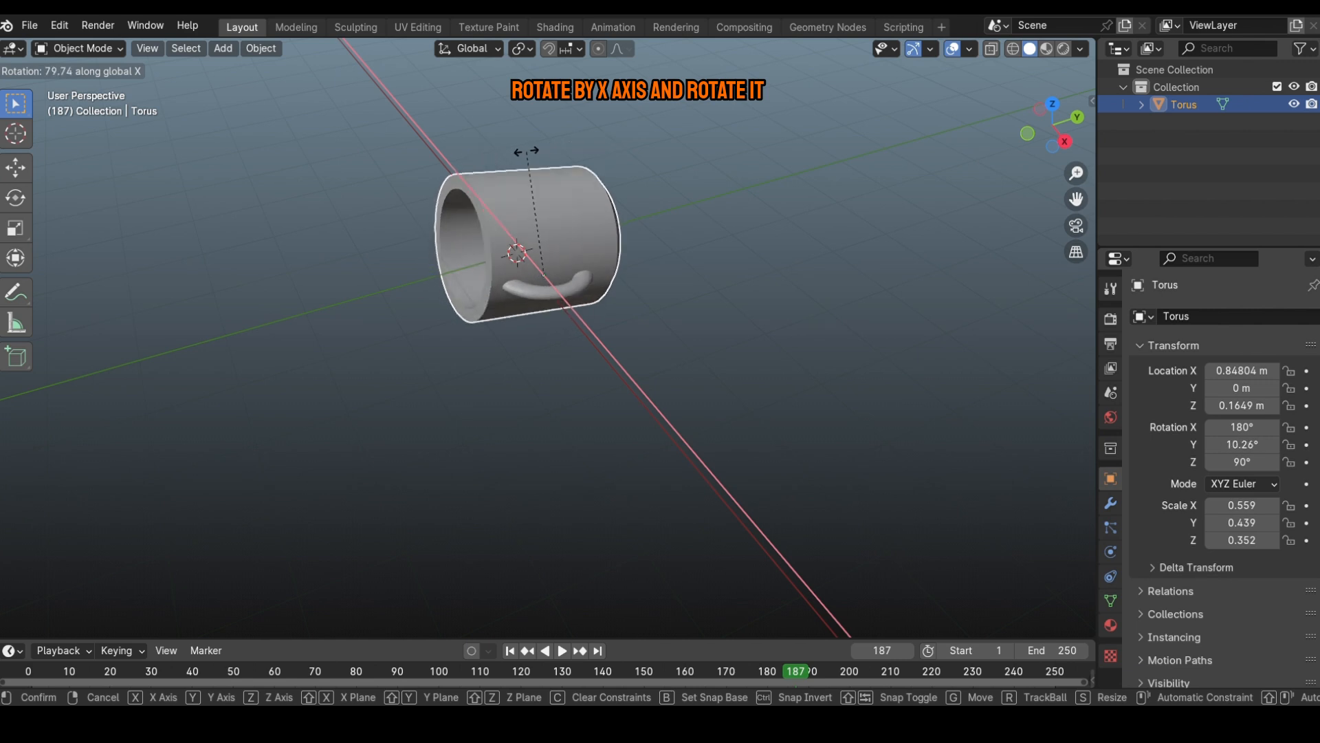
{"action": "left_click", "coordinate": [441, 193]}
Raise the tilted cup about 2.11 m along the Z axis and save the file
{"action": "middle_click_drag", "start_coordinate": [456, 407], "coordinate": [433, 343]}
{"action": "key", "text": "g"}
{"action": "key", "text": "z"}
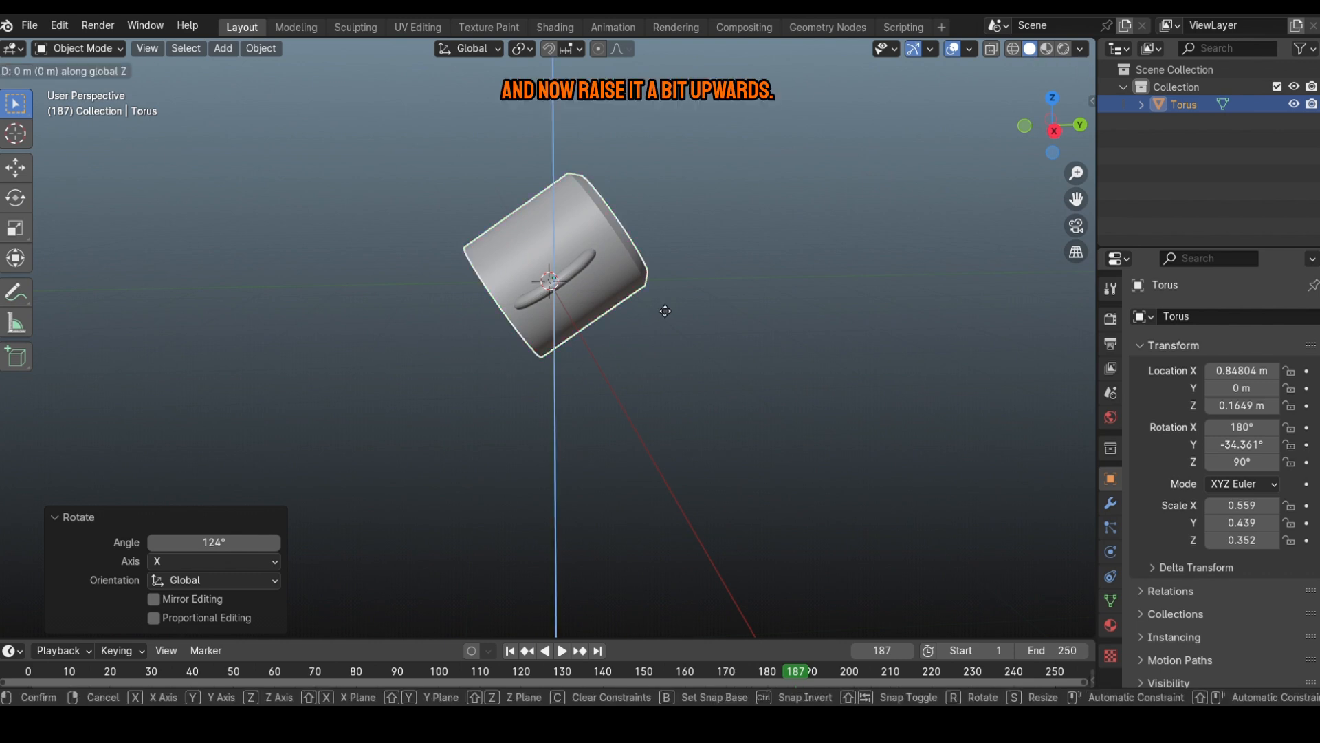
{"action": "left_click", "coordinate": [655, 147]}
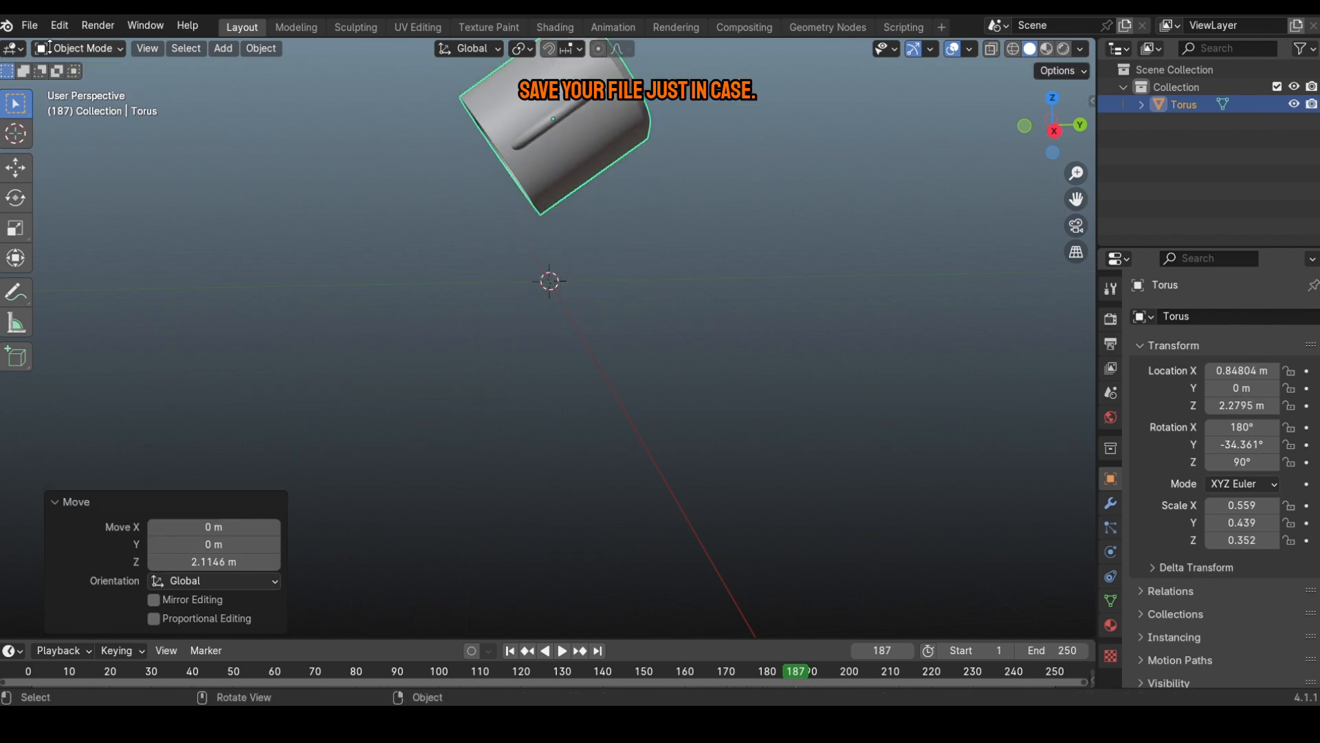
{"action": "left_click", "coordinate": [29, 26]}
{"action": "left_click", "coordinate": [53, 138]}
Add a UV sphere with 32 segments, 16 rings and a 1 m radius at the world origin
{"action": "middle_click_drag", "start_coordinate": [427, 234], "coordinate": [481, 341]}
{"action": "key", "text": "shift+a"}
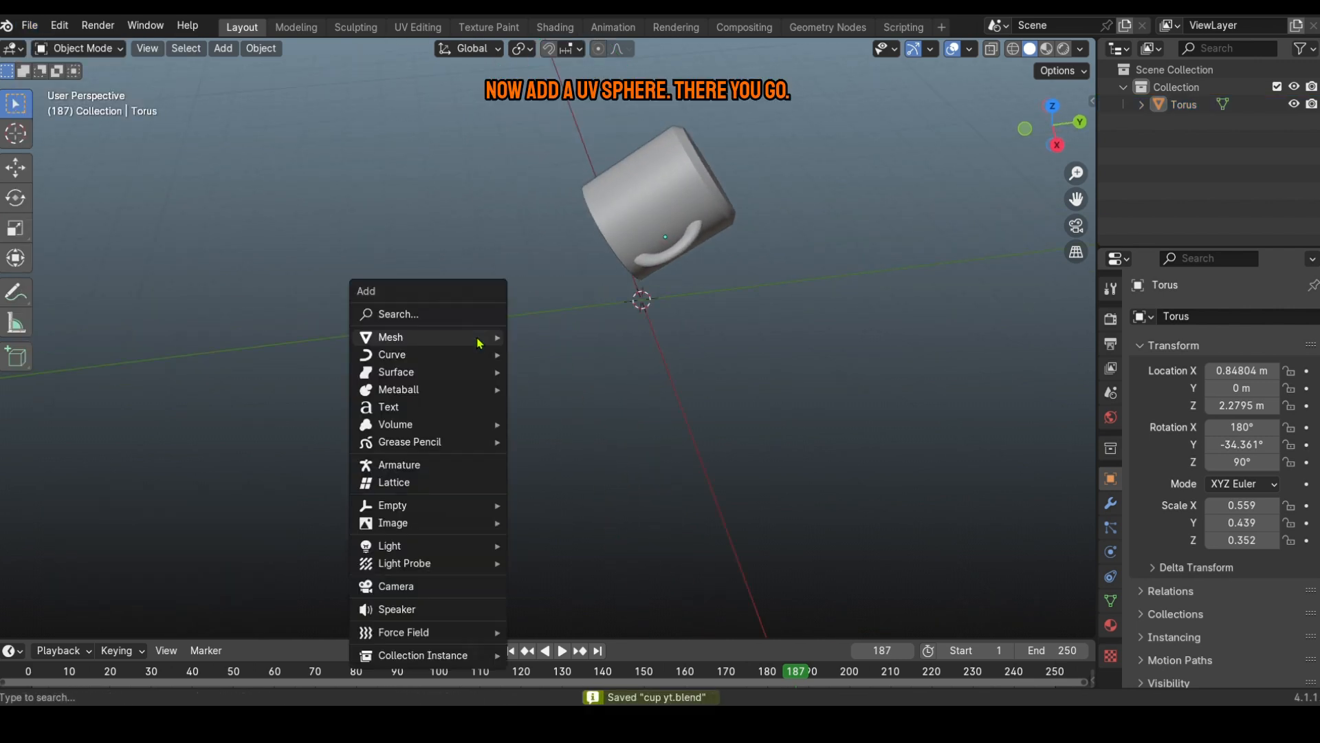
{"action": "mouse_move", "coordinate": [430, 337]}
{"action": "left_click", "coordinate": [572, 388]}
{"action": "scroll", "coordinate": [618, 364], "scroll_direction": "up", "scroll_amount": 2}
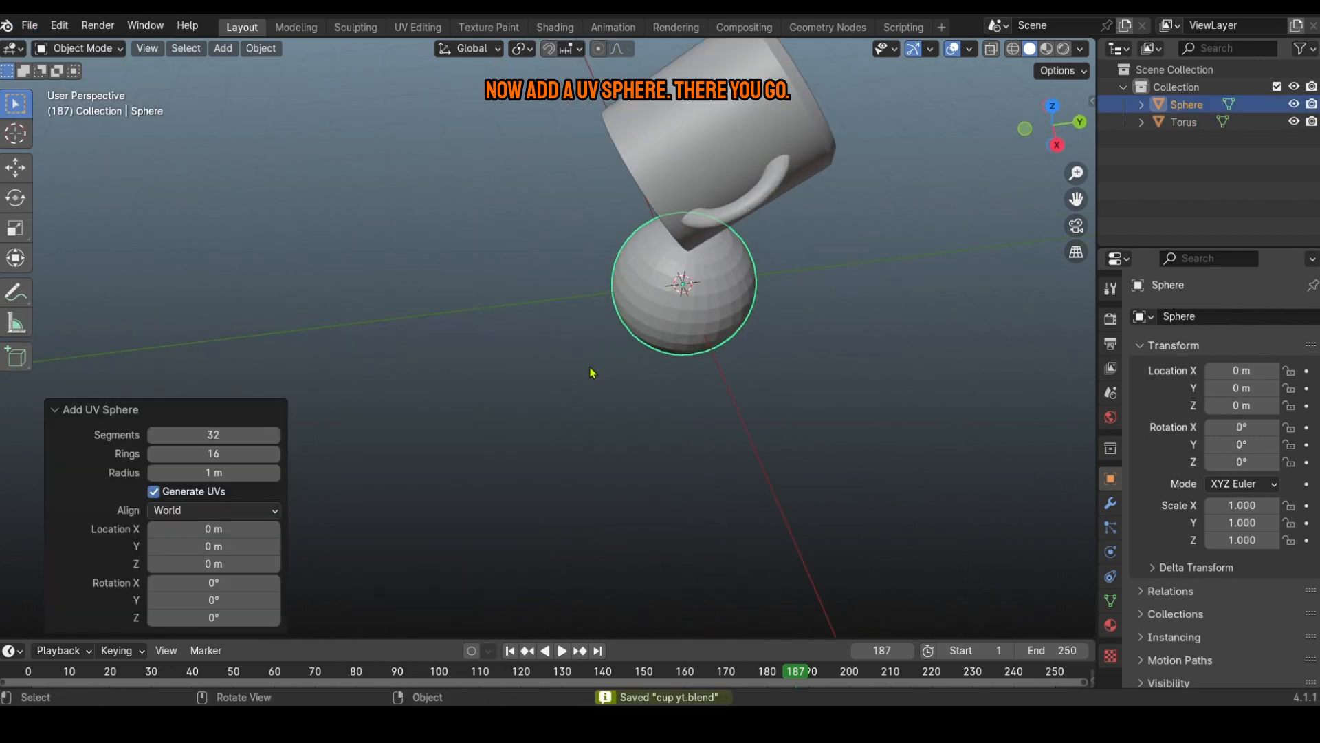
{"action": "middle_click_drag", "start_coordinate": [572, 320], "coordinate": [713, 284]}
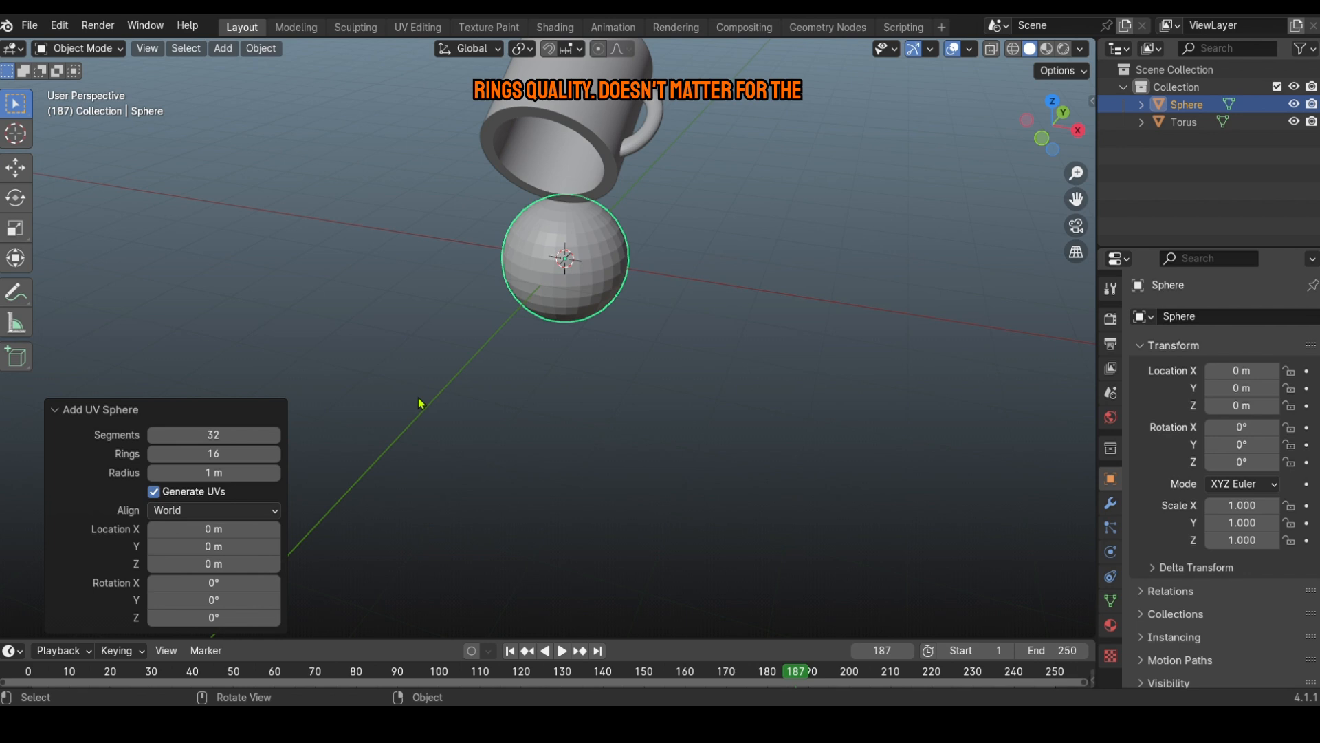
Scale the sphere down uniformly to about 0.419
{"action": "middle_click_drag", "start_coordinate": [619, 305], "coordinate": [586, 415]}
{"action": "key", "text": "s"}
{"action": "left_click", "coordinate": [593, 219]}
{"action": "scroll", "coordinate": [592, 220], "scroll_direction": "up", "scroll_amount": 4}
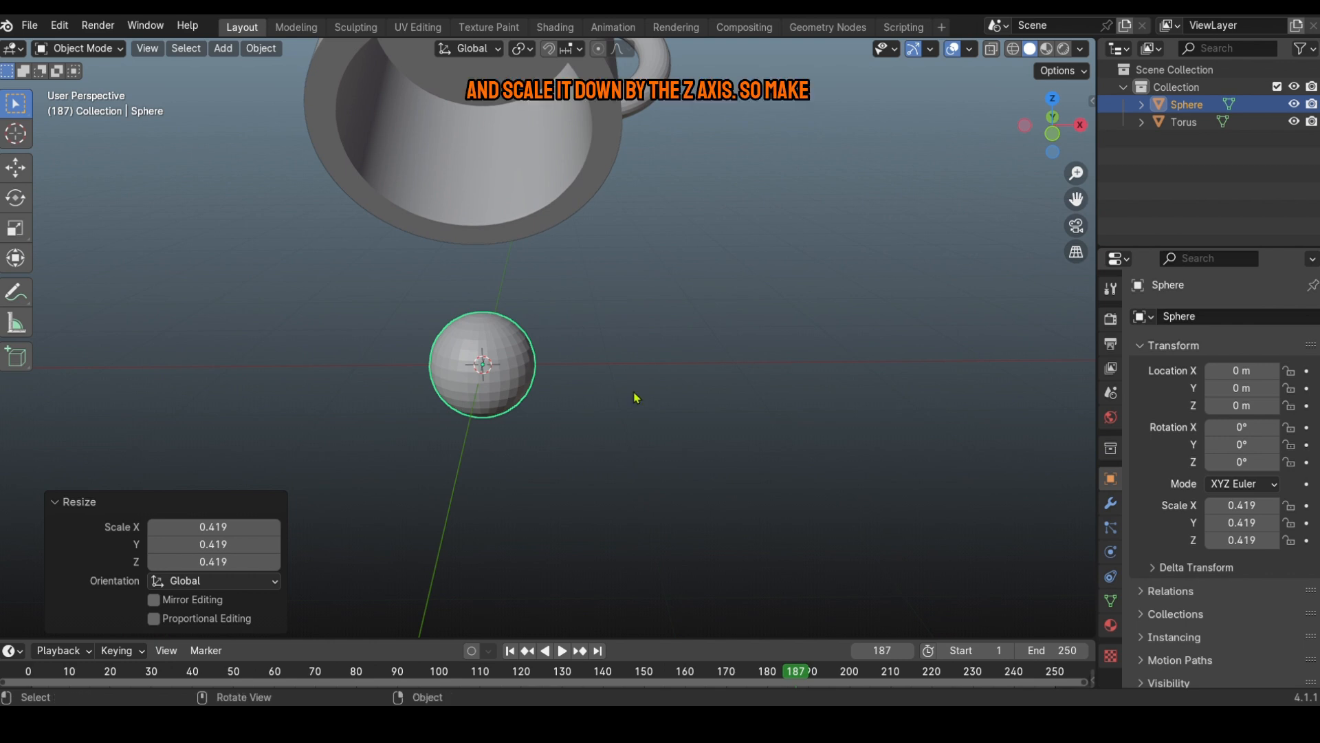
Flatten the sphere along the Z axis in several passes to a Z scale of about 0.203
{"action": "key", "text": "s"}
{"action": "key", "text": "z"}
{"action": "left_click", "coordinate": [853, 253]}
{"action": "key", "text": "s"}
{"action": "key", "text": "z"}
{"action": "left_click", "coordinate": [884, 398]}
{"action": "key", "text": "s"}
{"action": "key", "text": "z"}
{"action": "left_click", "coordinate": [805, 156]}
{"action": "key", "text": "s"}
{"action": "key", "text": "z"}
{"action": "left_click", "coordinate": [868, 338]}
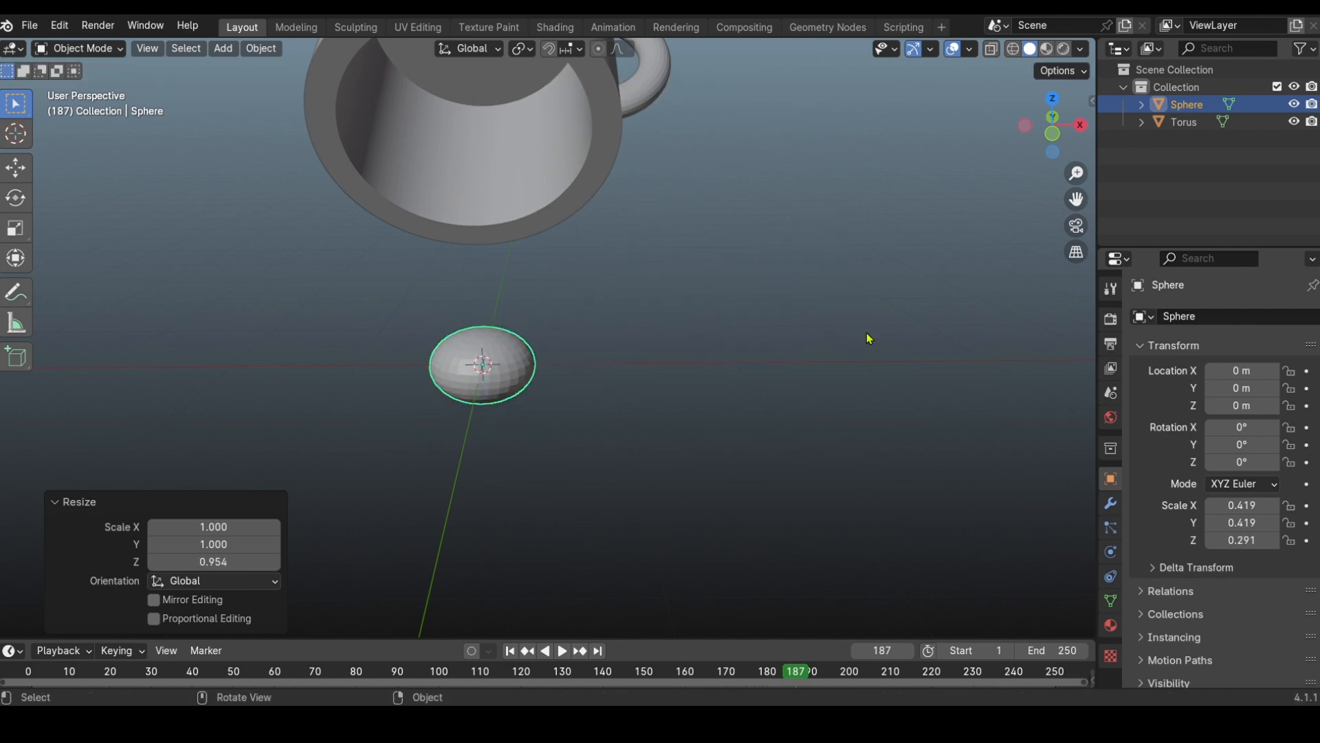
{"action": "key", "text": "s"}
{"action": "key", "text": "z"}
{"action": "left_click", "coordinate": [790, 246]}
{"action": "key", "text": "s"}
{"action": "key", "text": "z"}
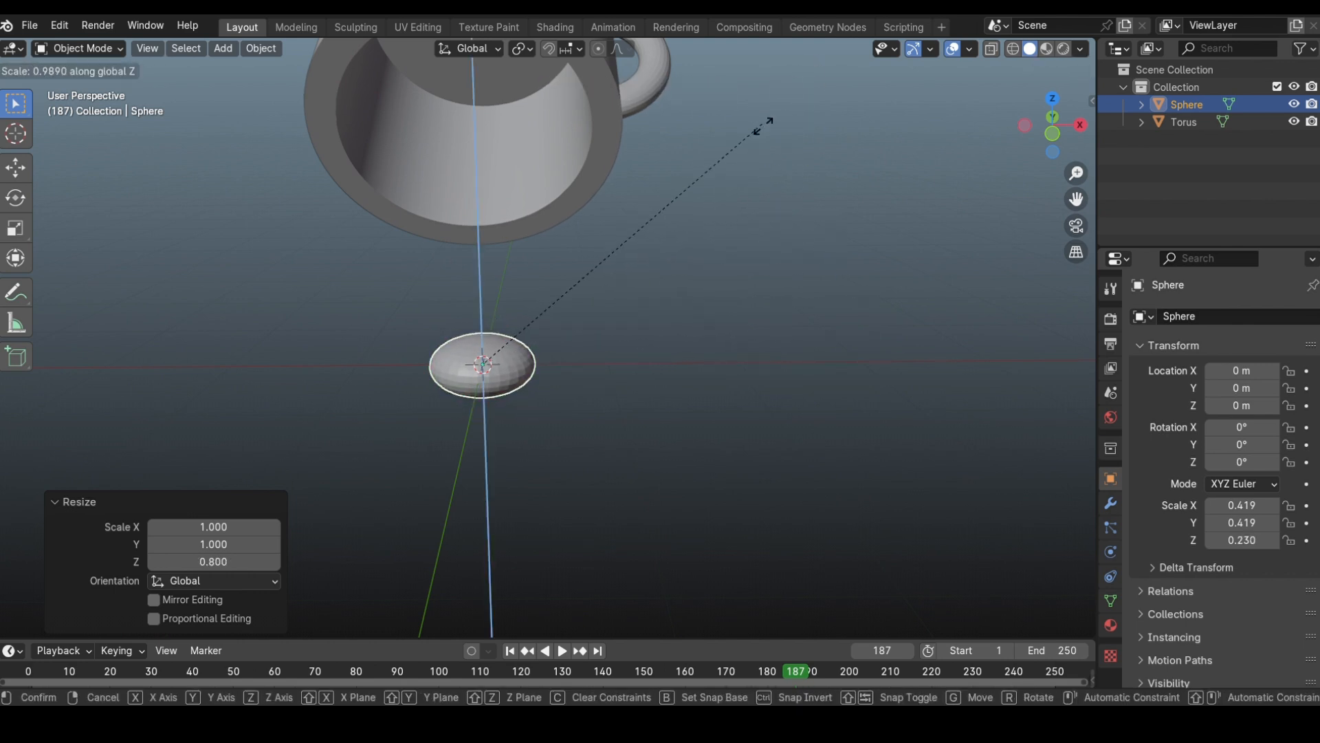
{"action": "left_click", "coordinate": [798, 286]}
Stretch the flattened sphere along the X axis by a factor of about 1.458
{"action": "mouse_move", "coordinate": [687, 321]}
{"action": "middle_mouse_down"}
{"action": "mouse_move", "coordinate": [711, 303]}
{"action": "mouse_move", "coordinate": [616, 277]}
{"action": "mouse_move", "coordinate": [687, 302]}
{"action": "middle_mouse_up"}
{"action": "key", "text": "s"}
{"action": "key", "text": "x"}
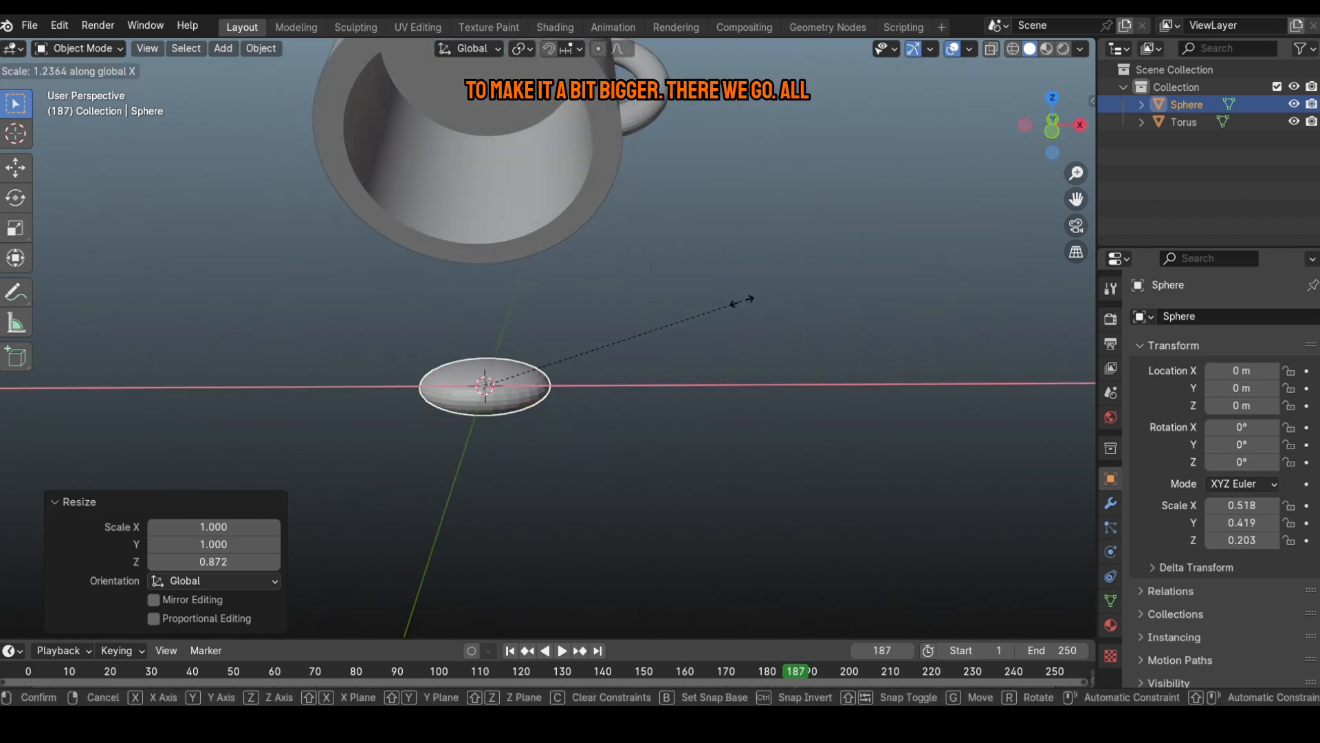
{"action": "left_click", "coordinate": [797, 314]}
Raise the flattened sphere about 1.645 m along the Z axis to the height of the cup
{"action": "mouse_move", "coordinate": [796, 314]}
{"action": "middle_mouse_down"}
{"action": "mouse_move", "coordinate": [546, 283]}
{"action": "mouse_move", "coordinate": [855, 330]}
{"action": "mouse_move", "coordinate": [790, 318]}
{"action": "middle_mouse_up"}
{"action": "key", "text": "g"}
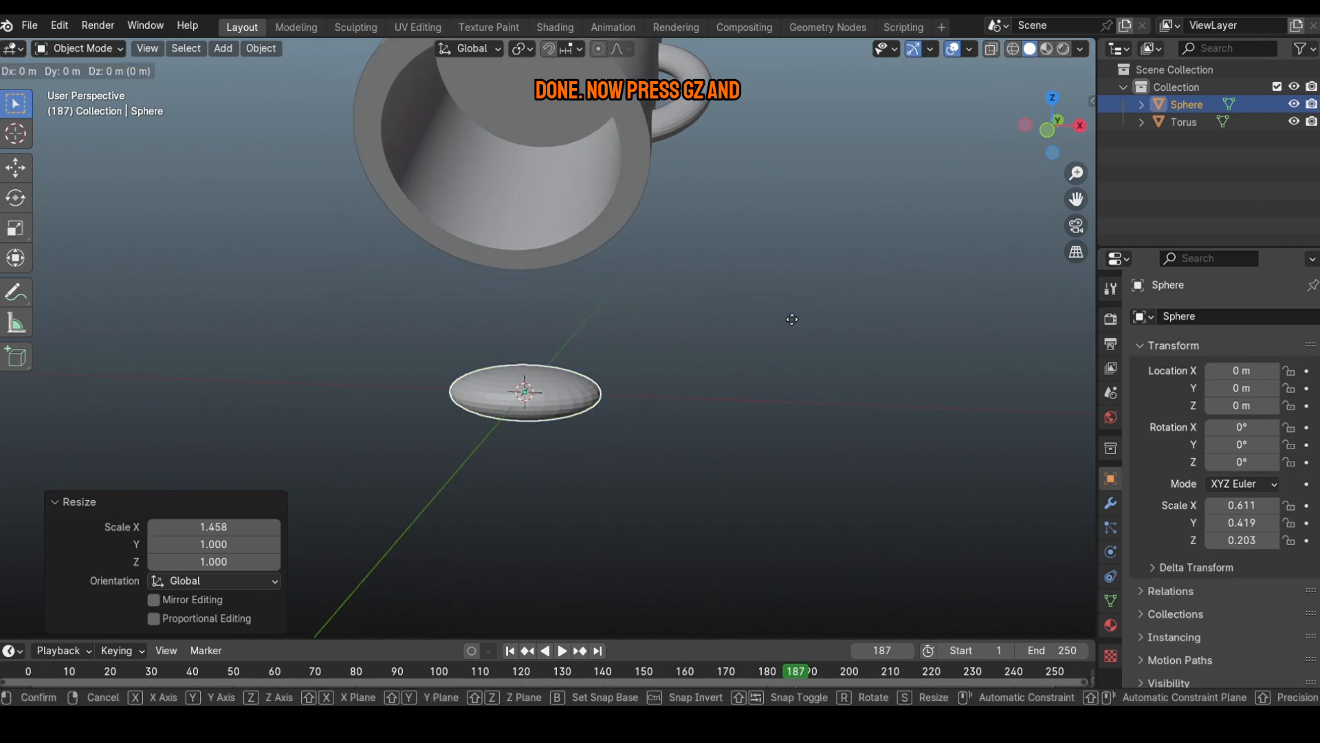
{"action": "key", "text": "z"}
{"action": "left_click", "coordinate": [525, 390]}
Place the sphere inside the cup by moving it about 0.372 m along Y and 0.204 m up along Z, and deselect it
{"action": "middle_click_drag", "start_coordinate": [499, 168], "coordinate": [536, 274]}
{"action": "middle_click_drag", "start_coordinate": [659, 209], "coordinate": [522, 286], "text": "shift"}
{"action": "key", "text": "g"}
{"action": "key", "text": "y"}
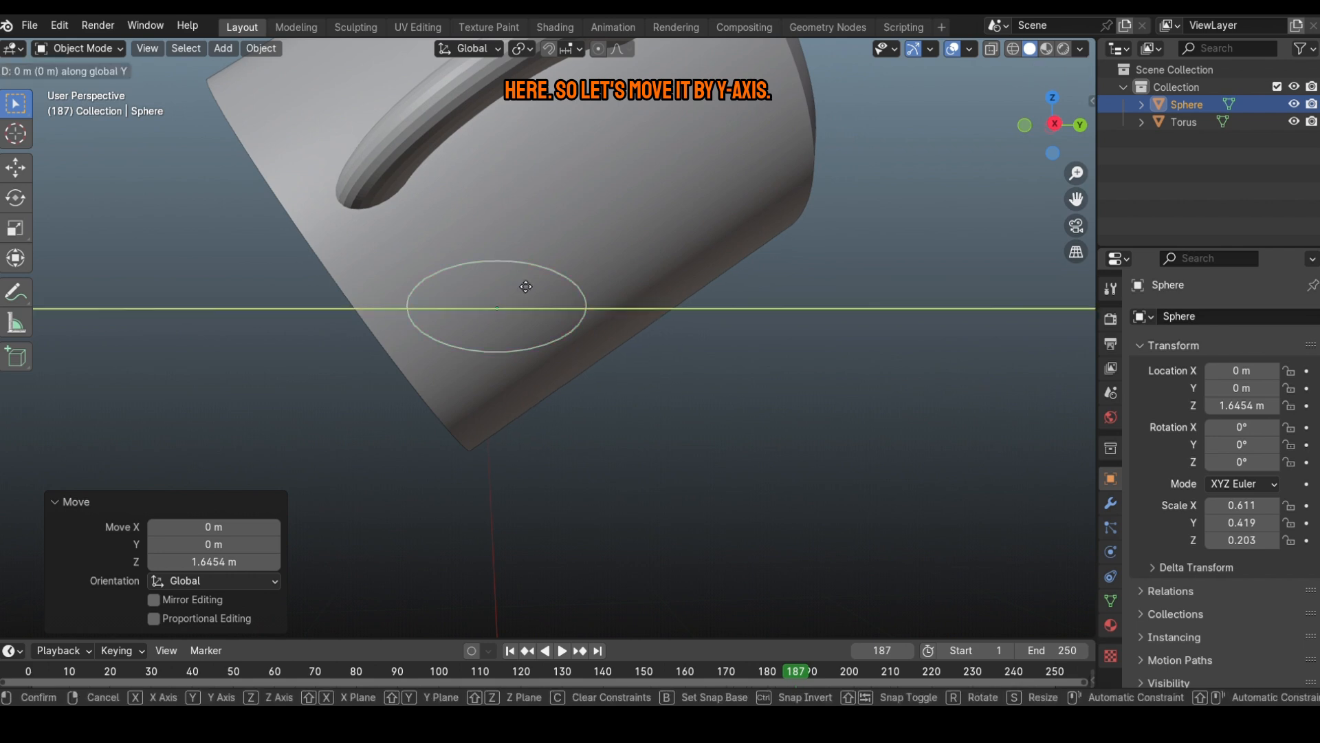
{"action": "left_click", "coordinate": [601, 288]}
{"action": "key", "text": "g"}
{"action": "key", "text": "z"}
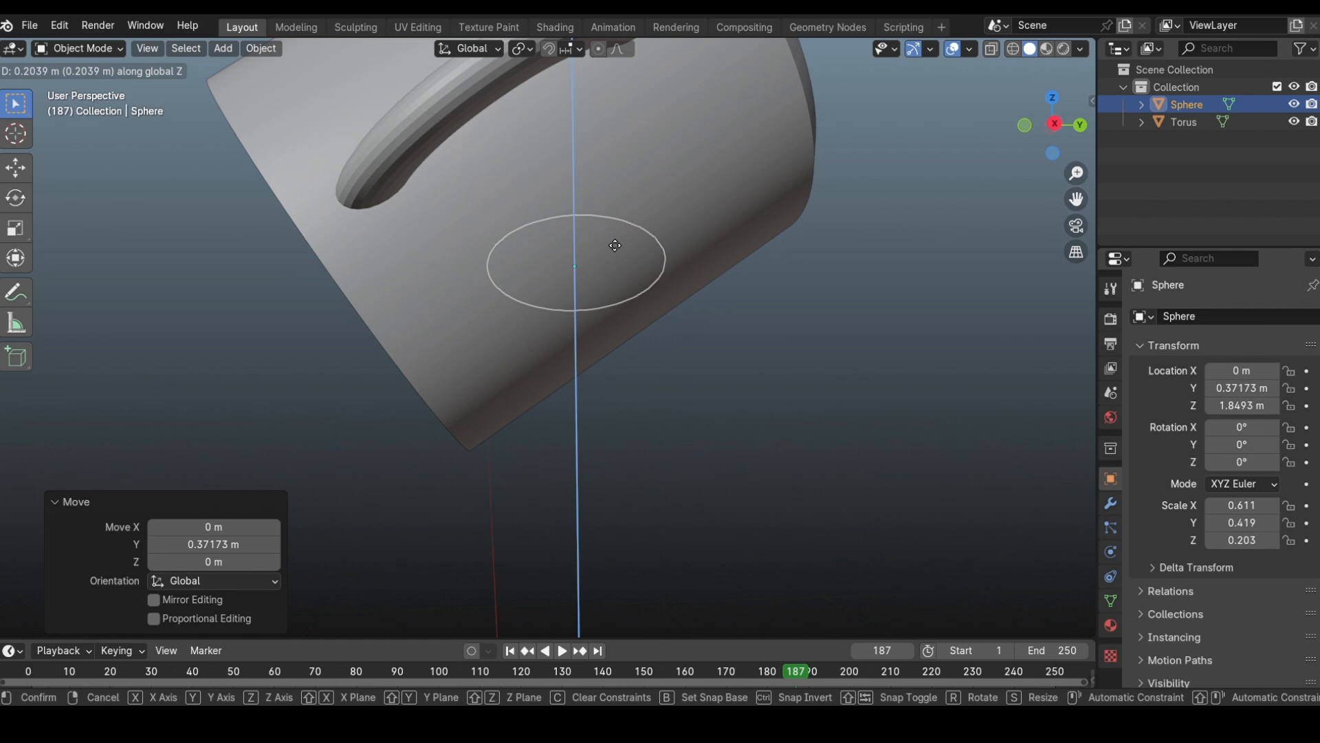
{"action": "left_click", "coordinate": [613, 248]}
{"action": "left_click", "coordinate": [300, 301]}
Apply the Quick Liquid effect to the flattened sphere inside the cup
{"action": "middle_click_drag", "start_coordinate": [300, 300], "coordinate": [448, 328]}
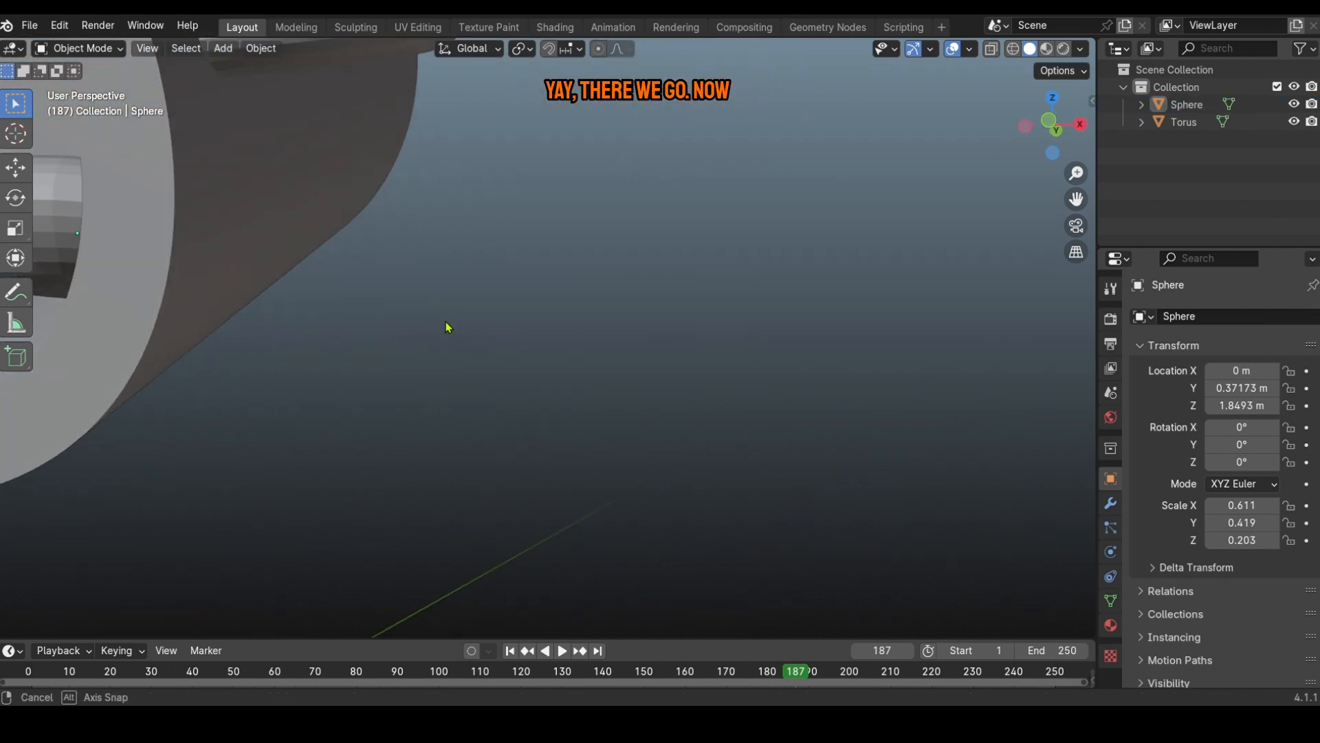
{"action": "middle_click_drag", "start_coordinate": [319, 303], "coordinate": [867, 330]}
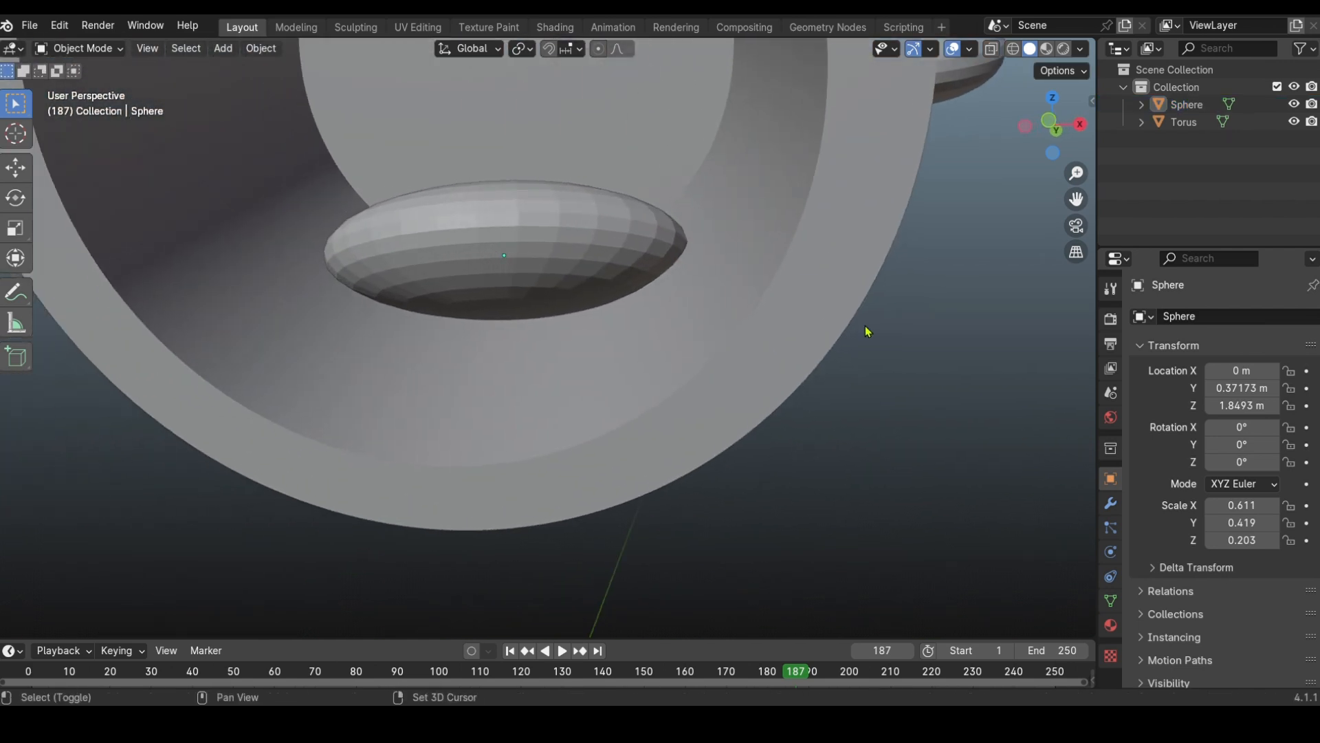
{"action": "scroll", "coordinate": [725, 312], "scroll_direction": "down", "scroll_amount": 4}
{"action": "mouse_move", "coordinate": [724, 312]}
{"action": "middle_mouse_down"}
{"action": "mouse_move", "coordinate": [672, 304]}
{"action": "mouse_move", "coordinate": [736, 305]}
{"action": "middle_mouse_up"}
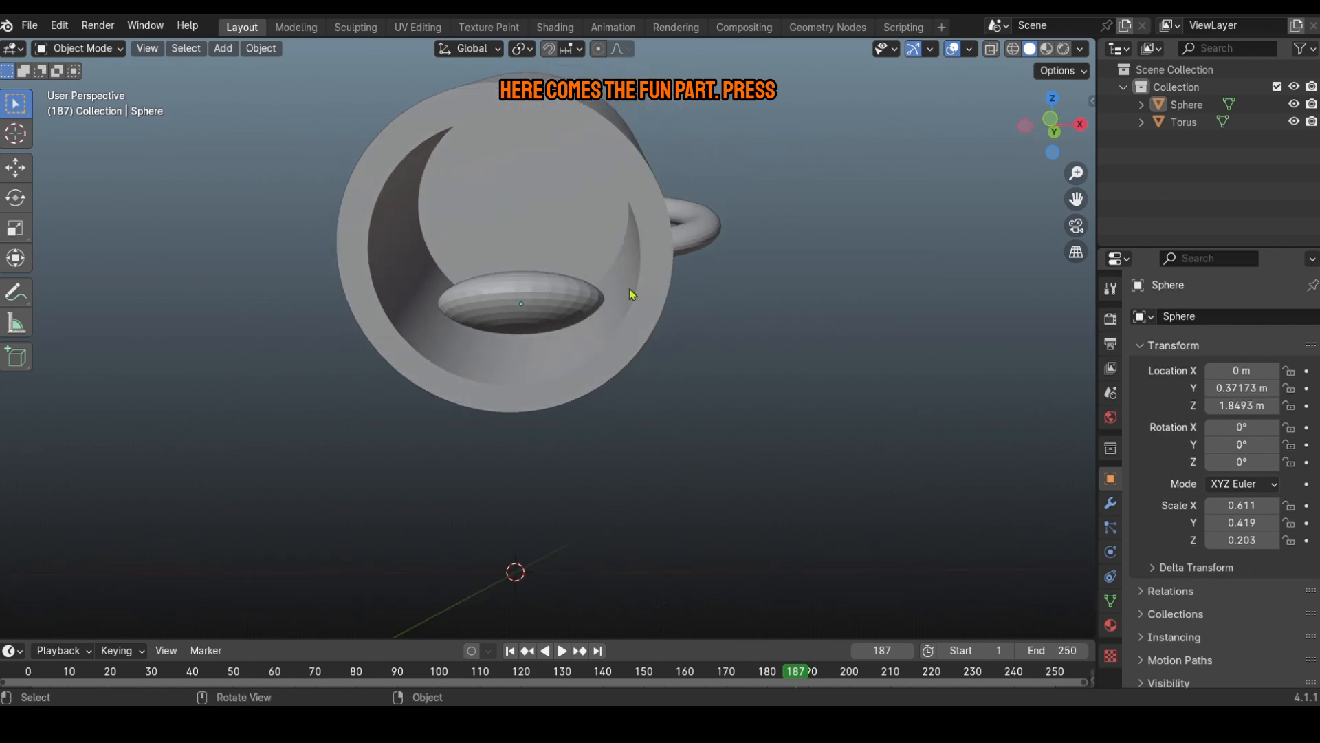
{"action": "left_click", "coordinate": [569, 305]}
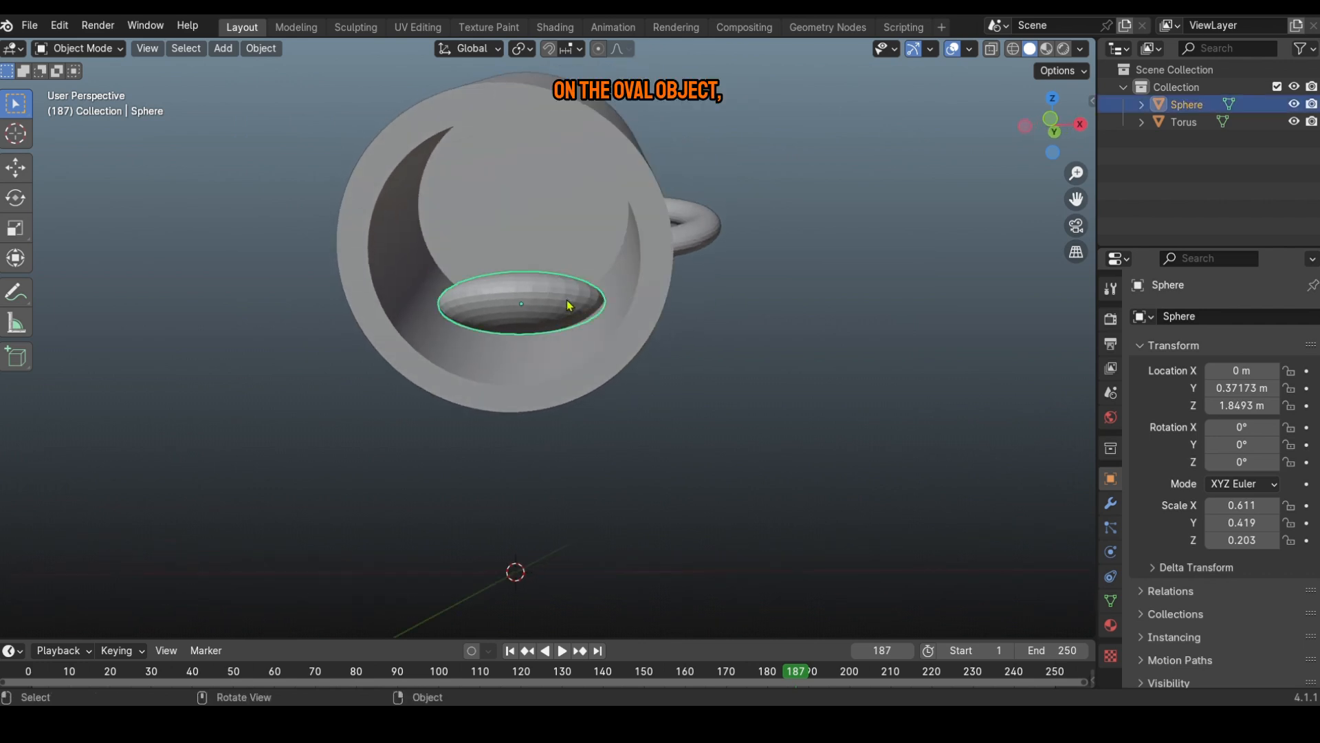
{"action": "left_click", "coordinate": [266, 51]}
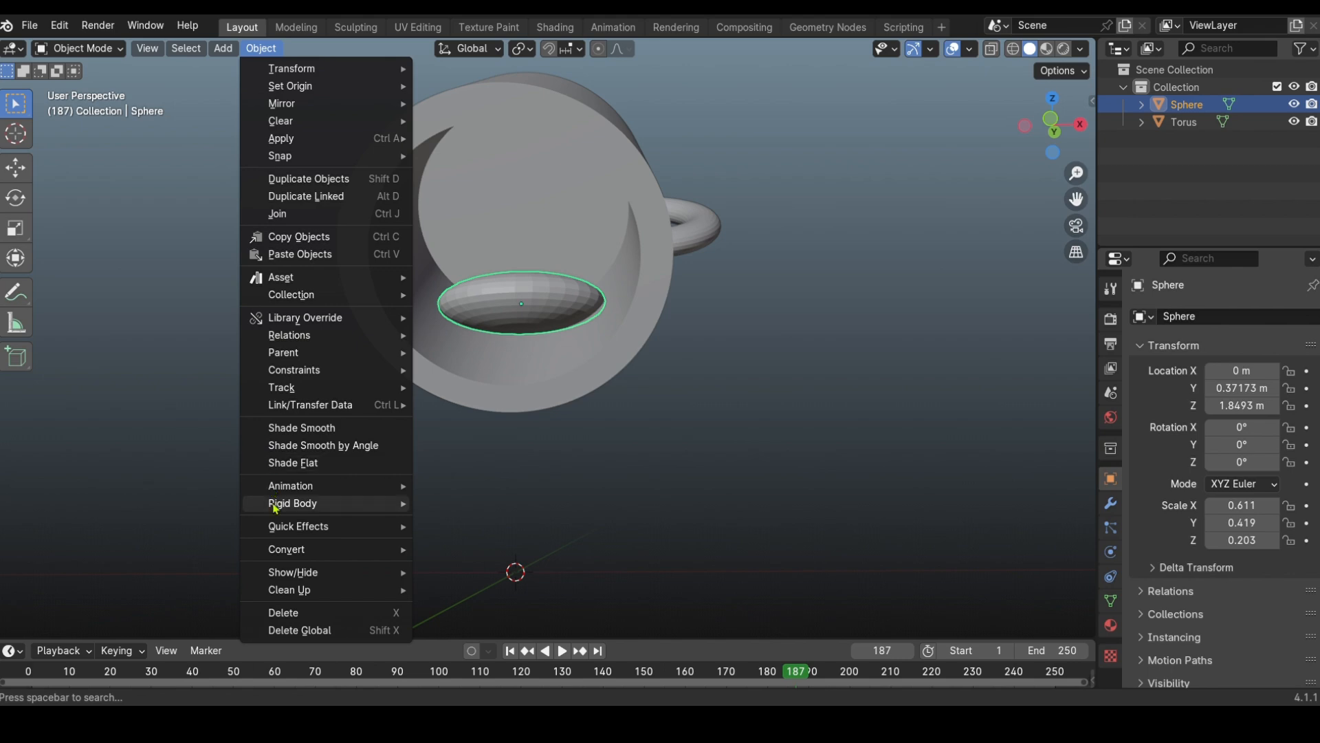
{"action": "mouse_move", "coordinate": [299, 530]}
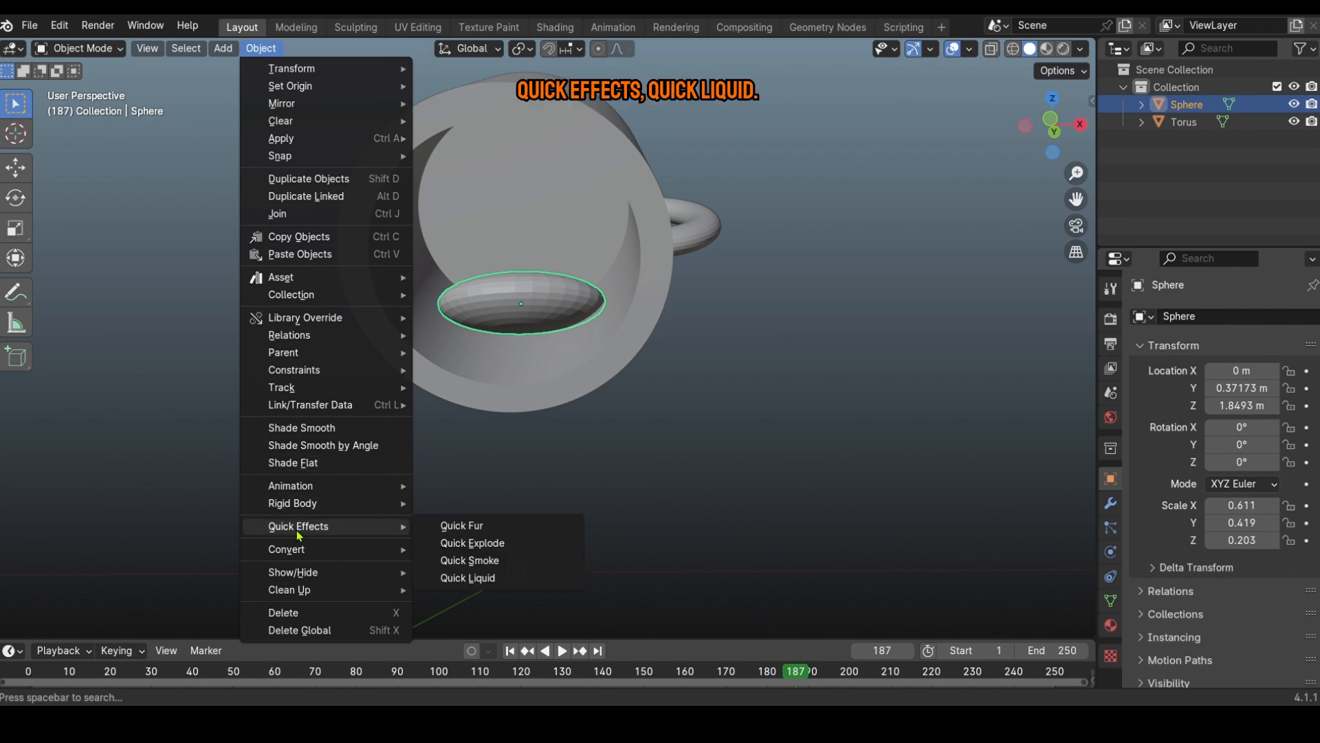
{"action": "left_click", "coordinate": [524, 578]}
Scale the liquid domain up uniformly by about 1.808 so it encloses the whole cup, and deselect it
{"action": "middle_click_drag", "start_coordinate": [843, 349], "coordinate": [772, 366]}
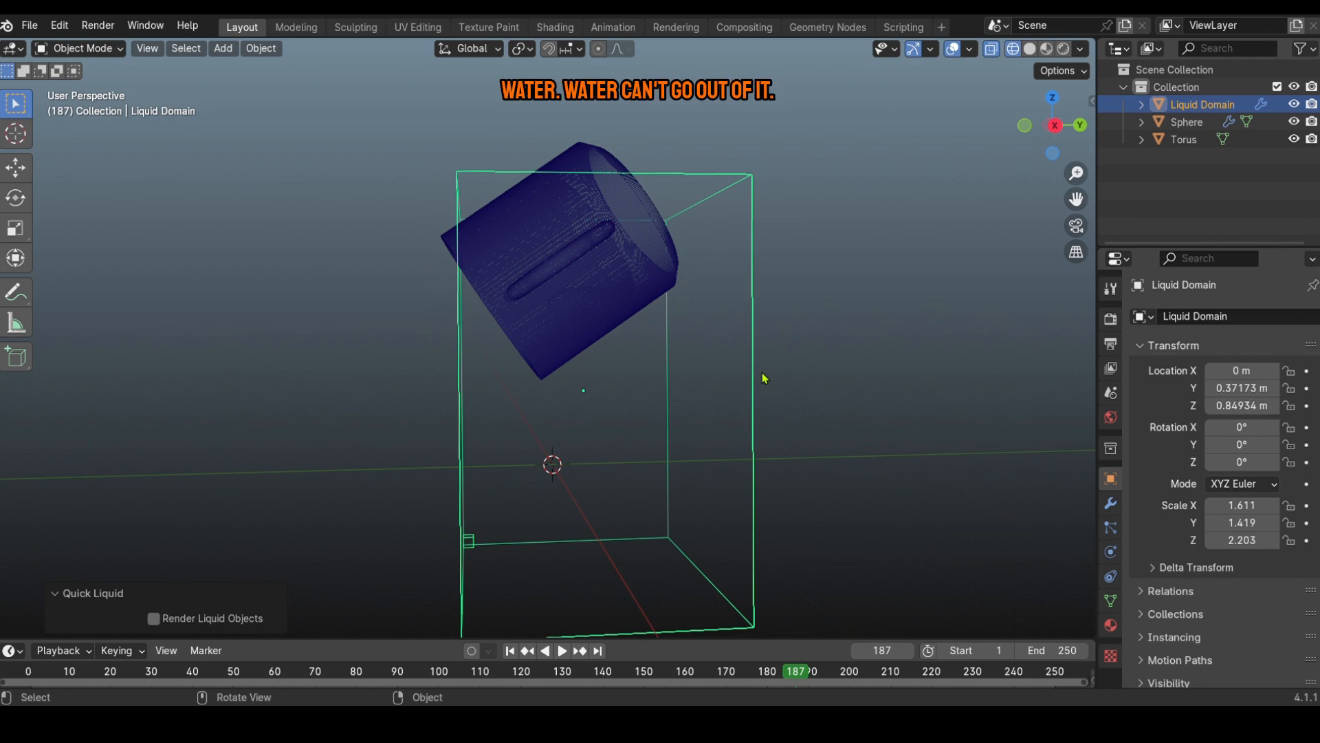
{"action": "key", "text": "s"}
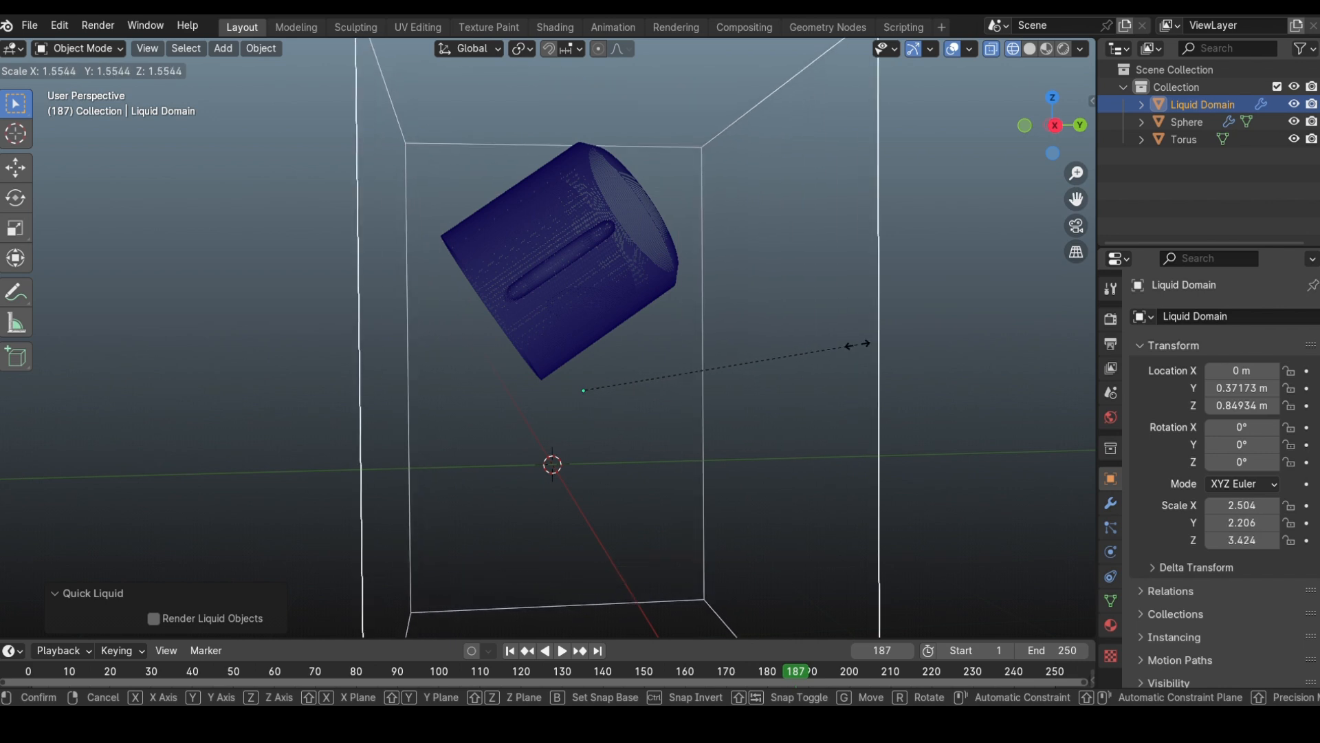
{"action": "left_click", "coordinate": [899, 324]}
{"action": "scroll", "coordinate": [903, 330], "scroll_direction": "down", "scroll_amount": 3}
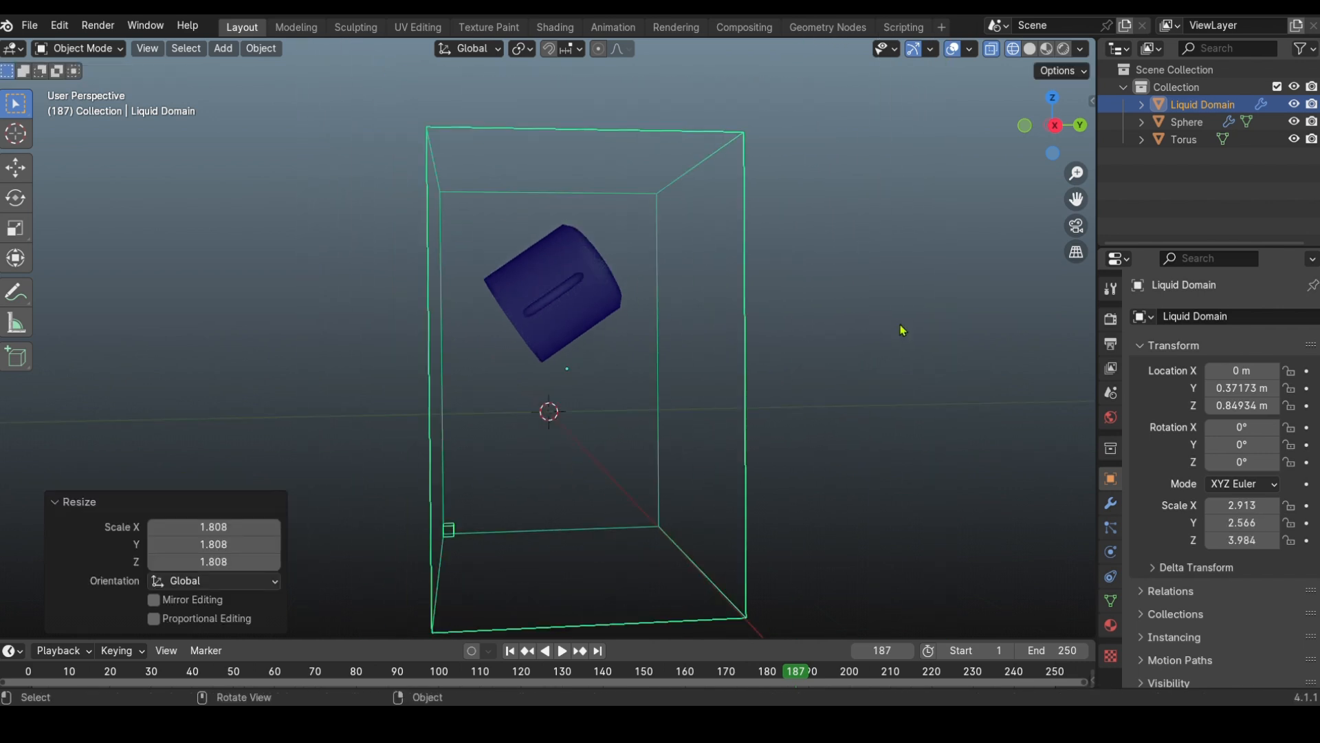
{"action": "left_click", "coordinate": [880, 383]}
Set the flow behavior of the sphere inside the cup to Inflow in its fluid physics settings
{"action": "middle_click_drag", "start_coordinate": [875, 383], "coordinate": [607, 301]}
{"action": "scroll", "coordinate": [608, 301], "scroll_direction": "up", "scroll_amount": 4}
{"action": "left_click", "coordinate": [552, 304]}
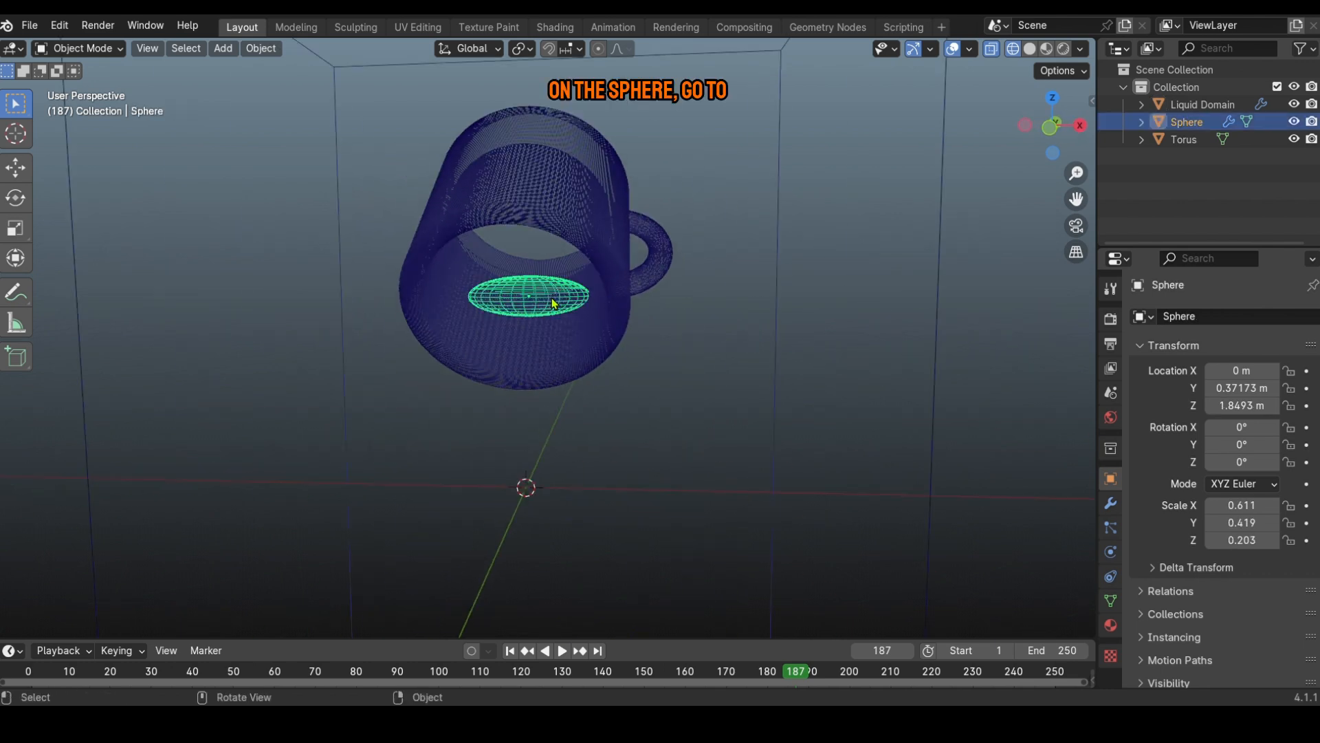
{"action": "left_click", "coordinate": [1117, 559]}
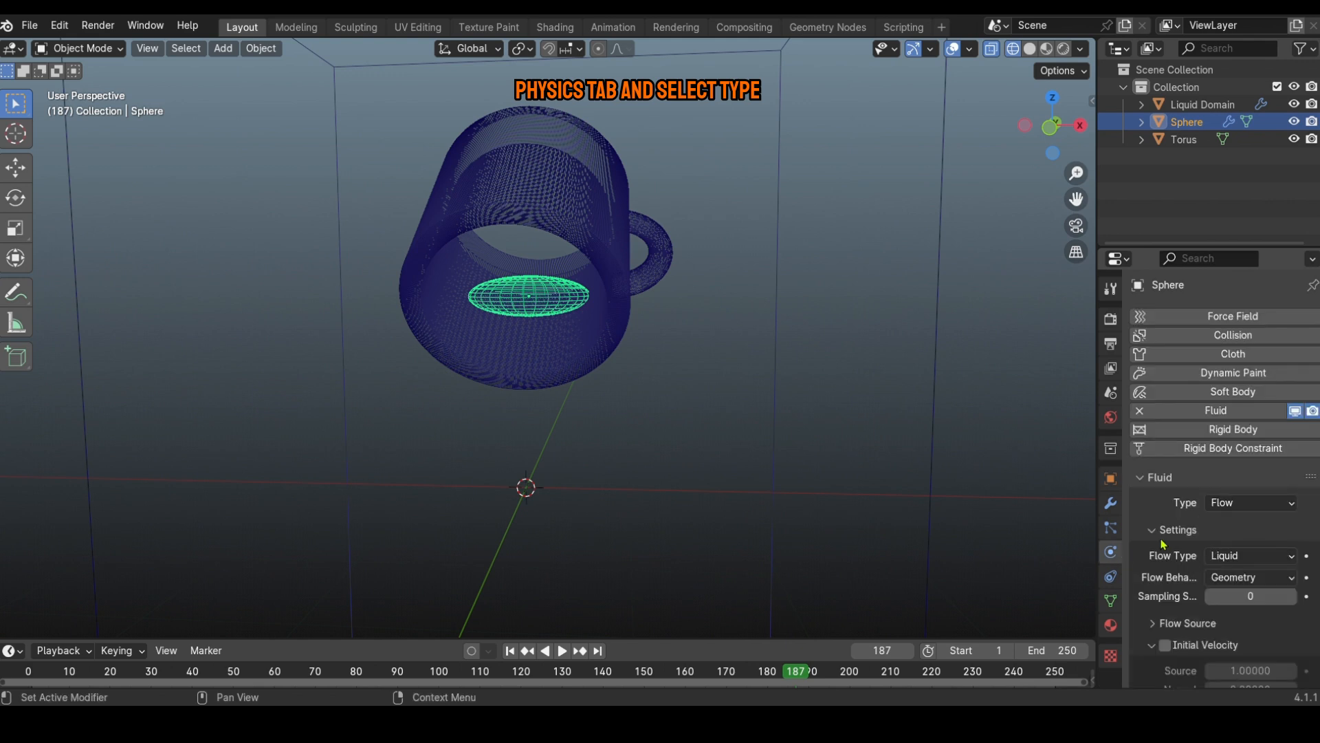
{"action": "scroll", "coordinate": [1174, 537], "scroll_direction": "down", "scroll_amount": 1}
{"action": "left_click", "coordinate": [1234, 542]}
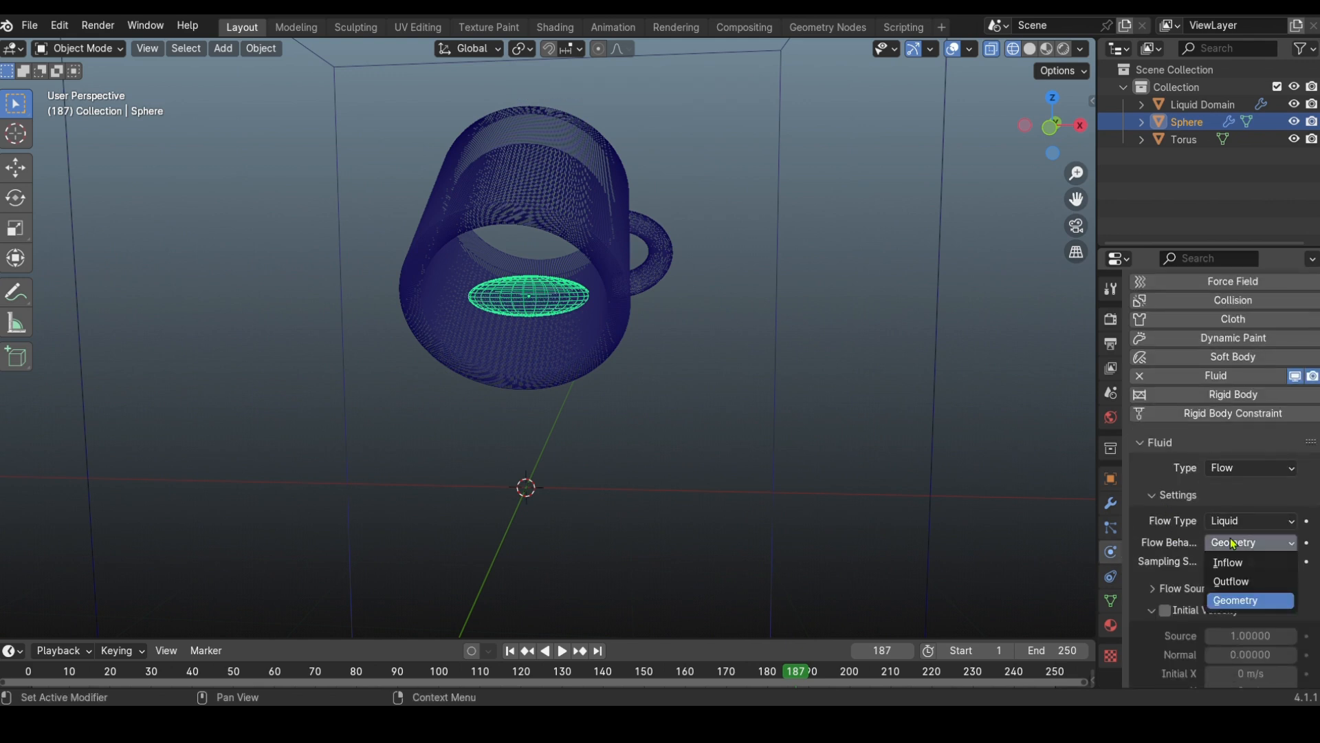
{"action": "left_click", "coordinate": [1235, 562]}
Enable Initial Velocity for the sphere's flow and set its initial Y velocity to -4 m/s
{"action": "scroll", "coordinate": [1204, 528], "scroll_direction": "down", "scroll_amount": 2}
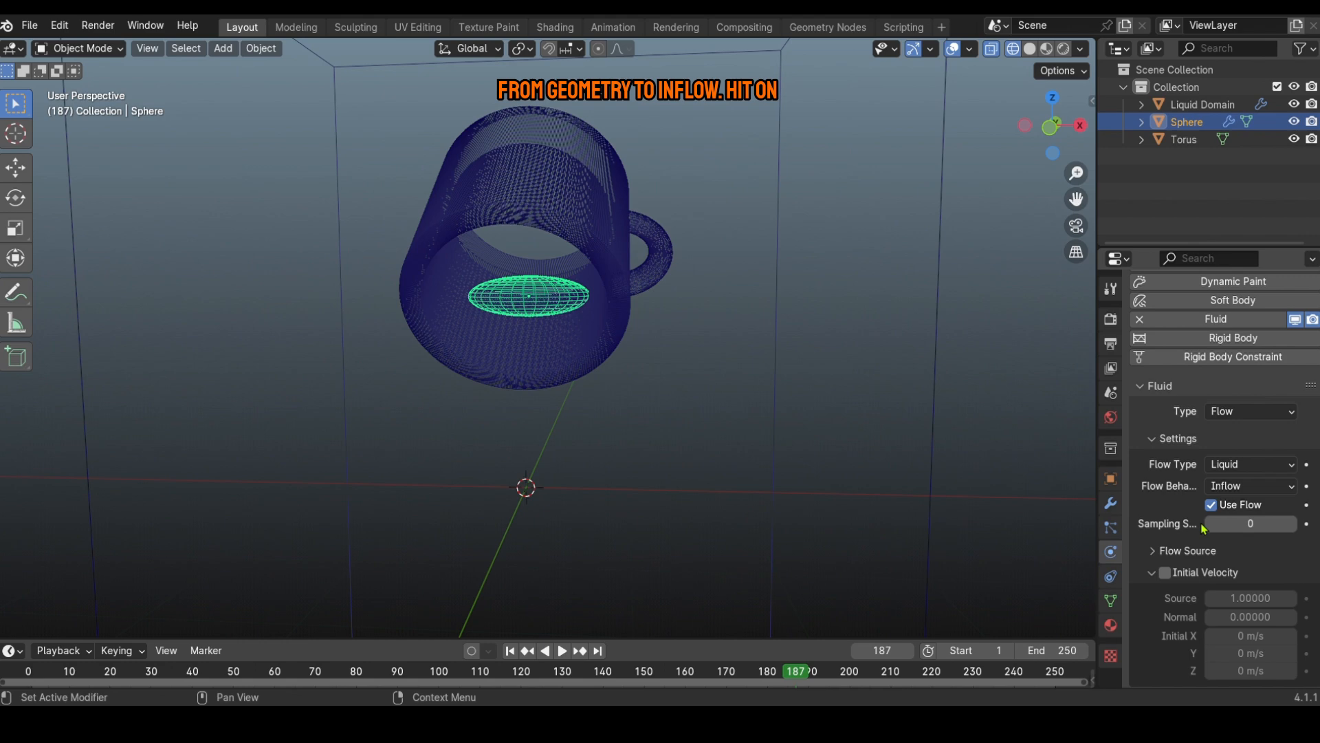
{"action": "left_click", "coordinate": [1162, 574]}
{"action": "middle_click_drag", "start_coordinate": [869, 451], "coordinate": [609, 429]}
{"action": "scroll", "coordinate": [609, 429], "scroll_direction": "down", "scroll_amount": 4}
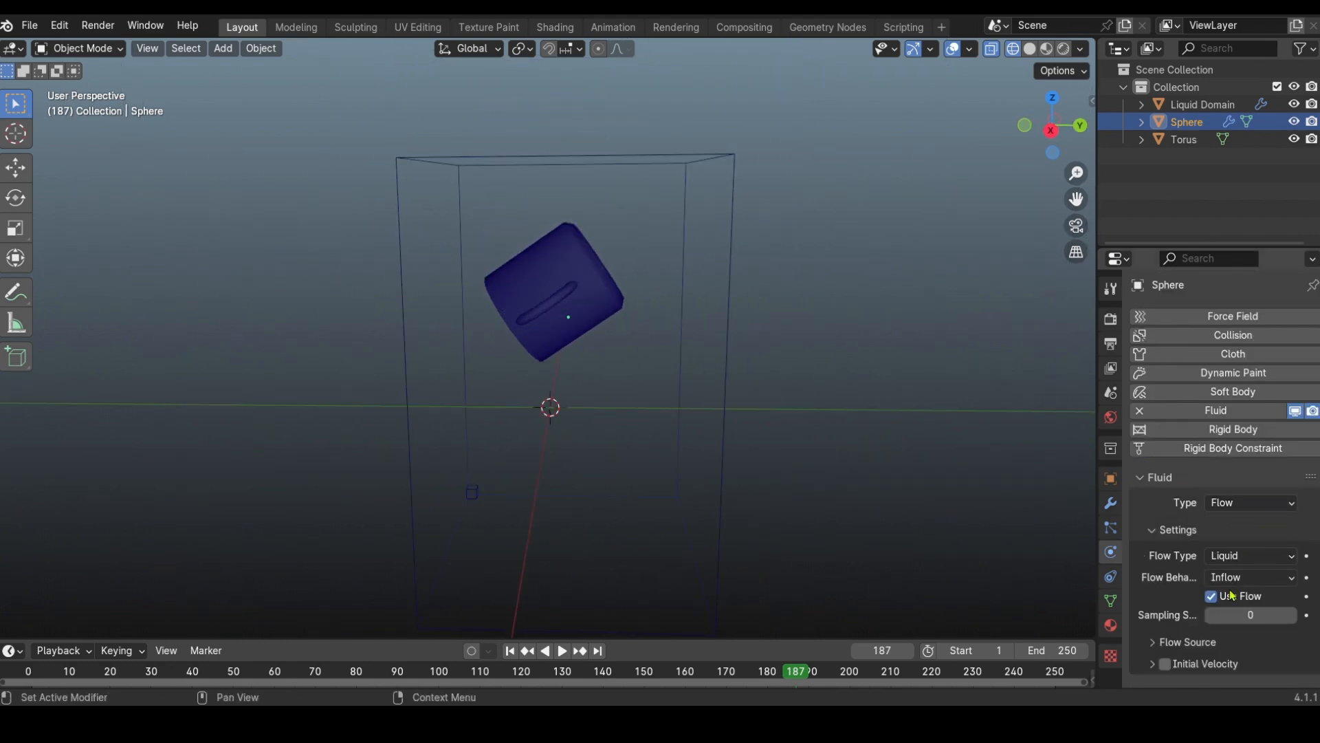
{"action": "left_click", "coordinate": [1153, 674]}
{"action": "scroll", "coordinate": [1169, 647], "scroll_direction": "down", "scroll_amount": 3}
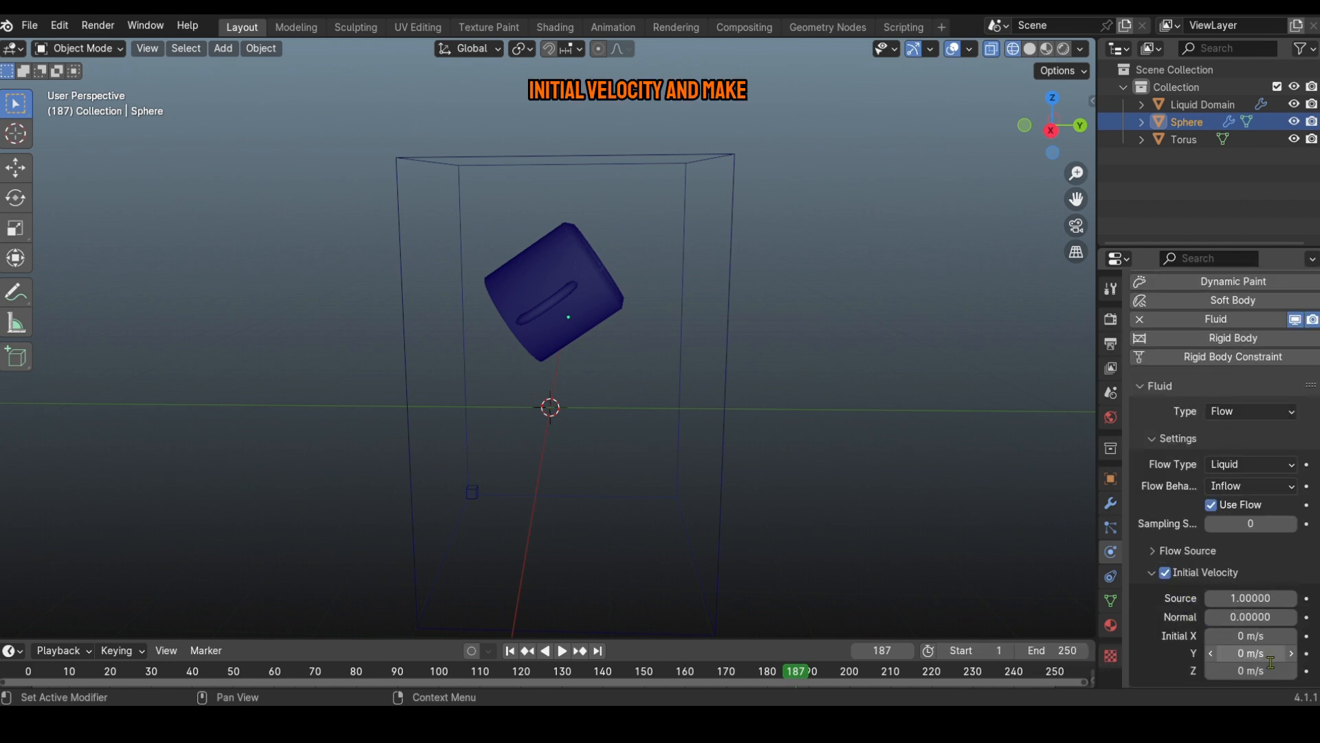
{"action": "left_click", "coordinate": [1265, 658]}
{"action": "key", "text": "Return"}
Enable Diffusion and Mesh in the liquid domain's fluid settings
{"action": "scroll", "coordinate": [743, 328], "scroll_direction": "up", "scroll_amount": 4}
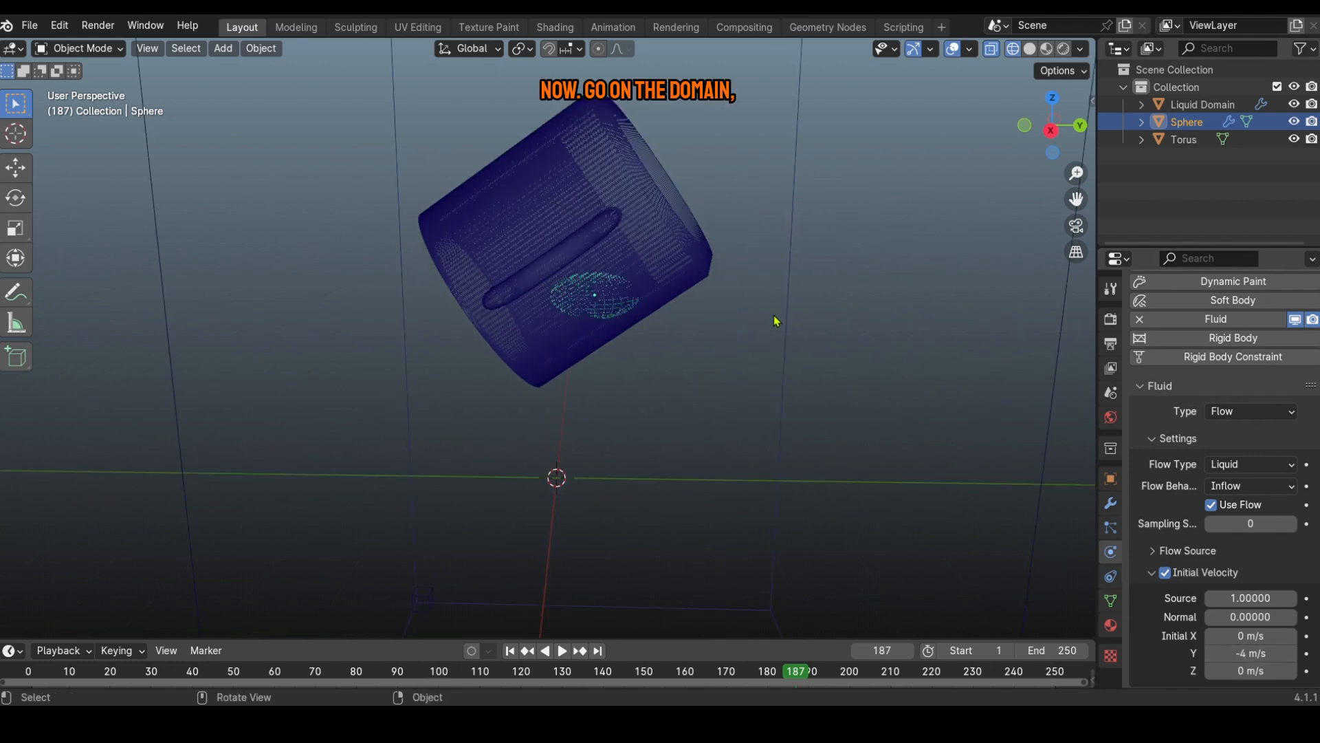
{"action": "left_click", "coordinate": [775, 321]}
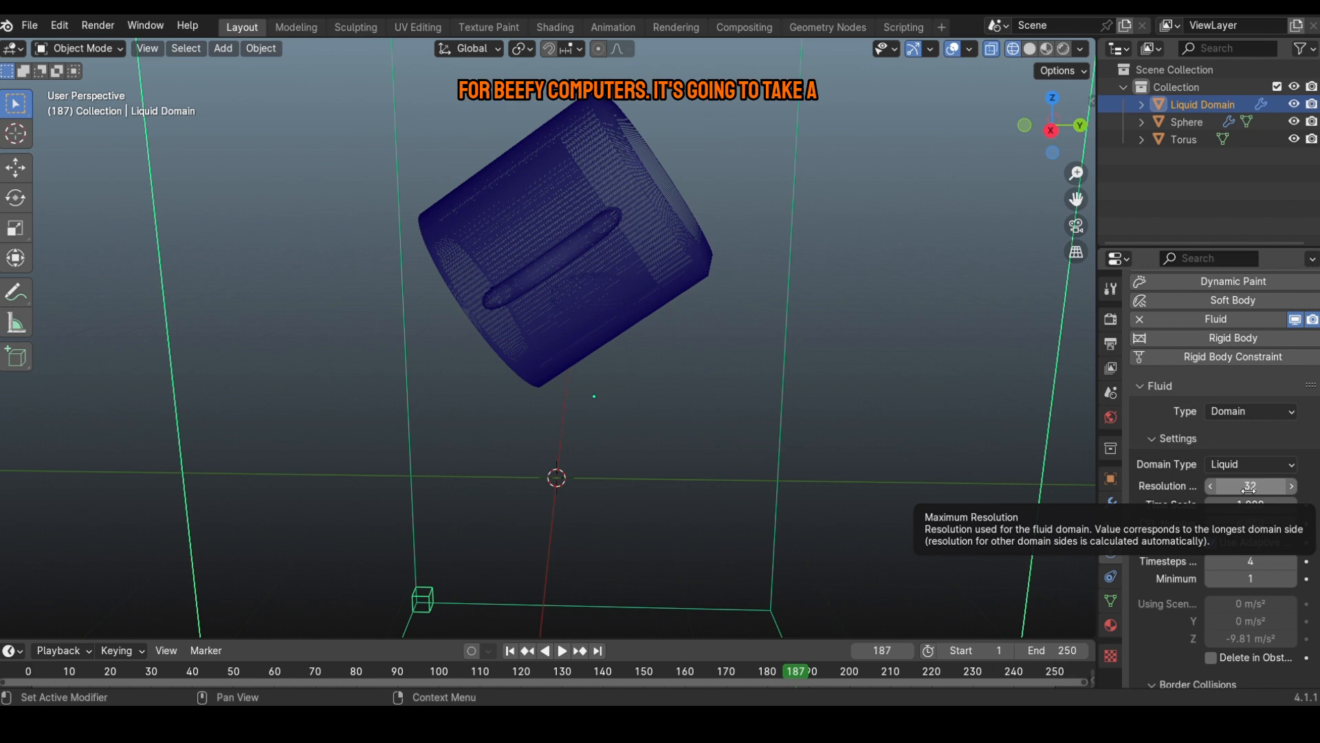
{"action": "scroll", "coordinate": [1246, 489], "scroll_direction": "down", "scroll_amount": 3}
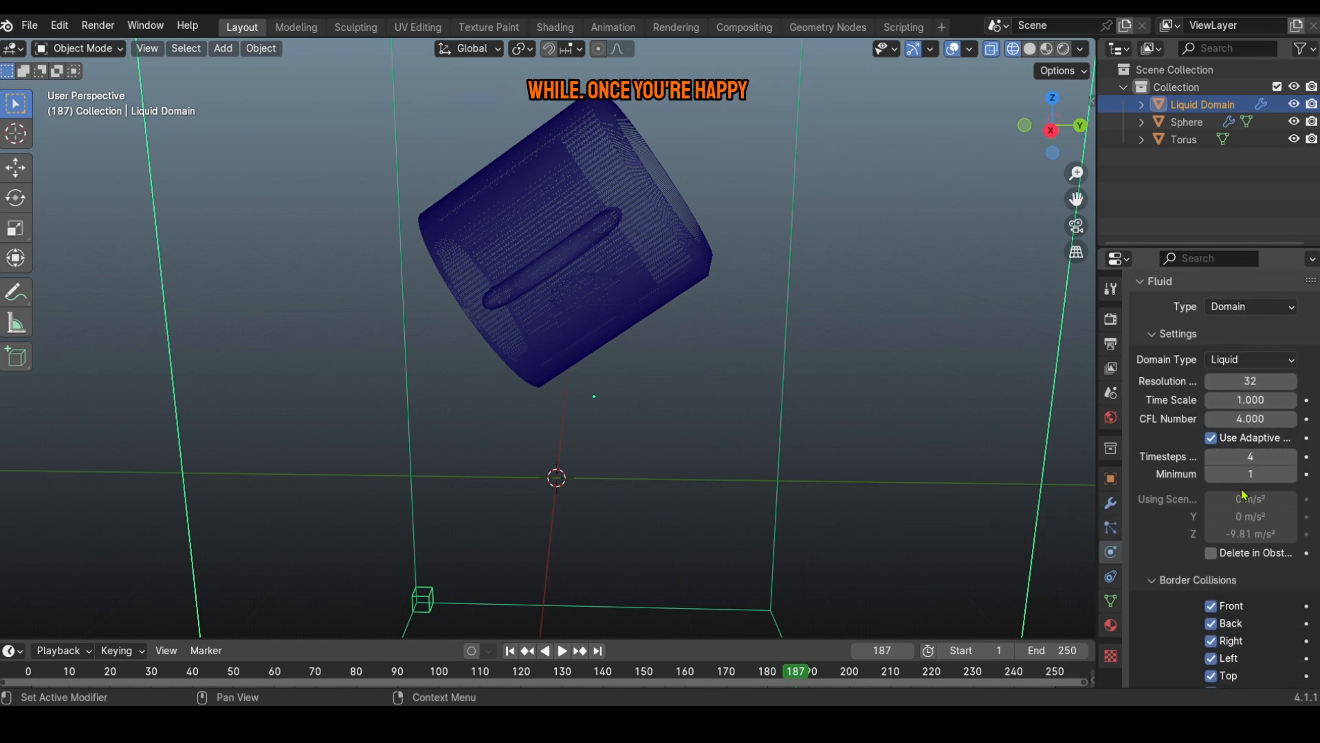
{"action": "scroll", "coordinate": [1244, 493], "scroll_direction": "down", "scroll_amount": 5}
{"action": "scroll", "coordinate": [1248, 490], "scroll_direction": "down", "scroll_amount": 4}
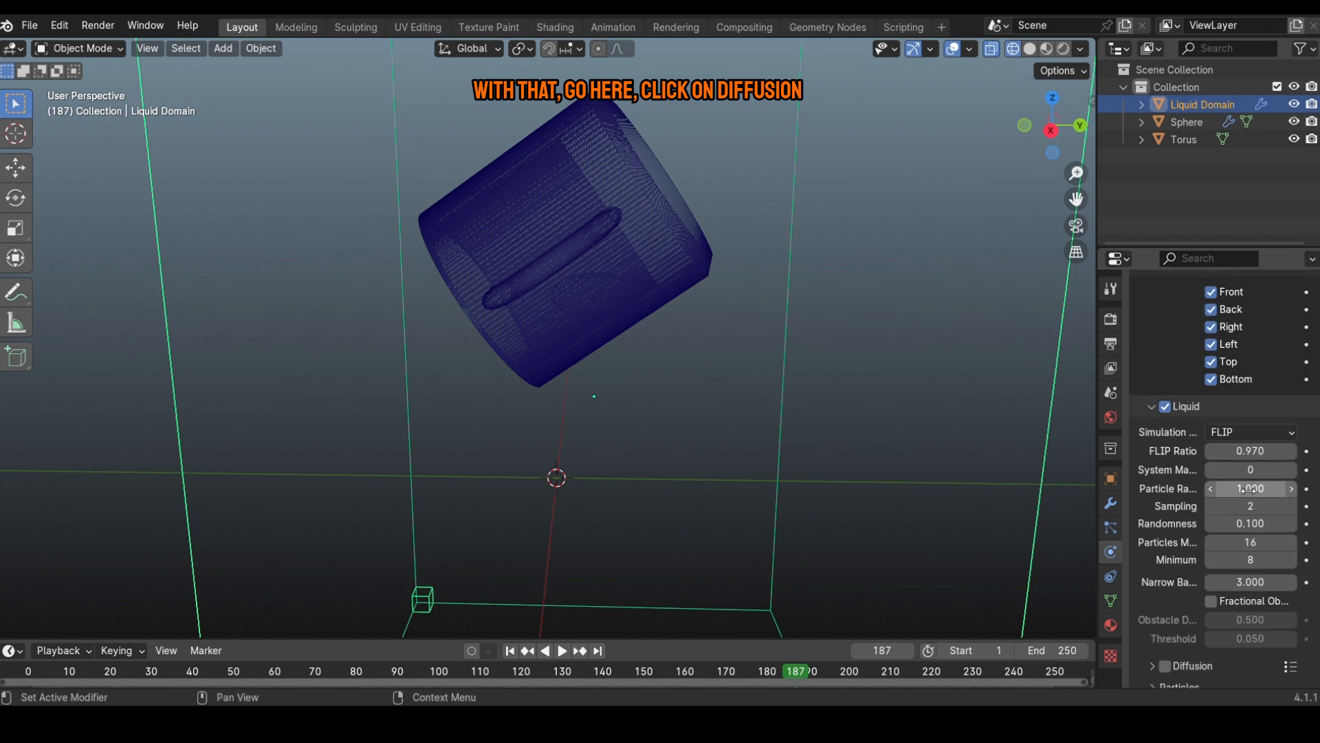
{"action": "scroll", "coordinate": [1250, 488], "scroll_direction": "down", "scroll_amount": 5}
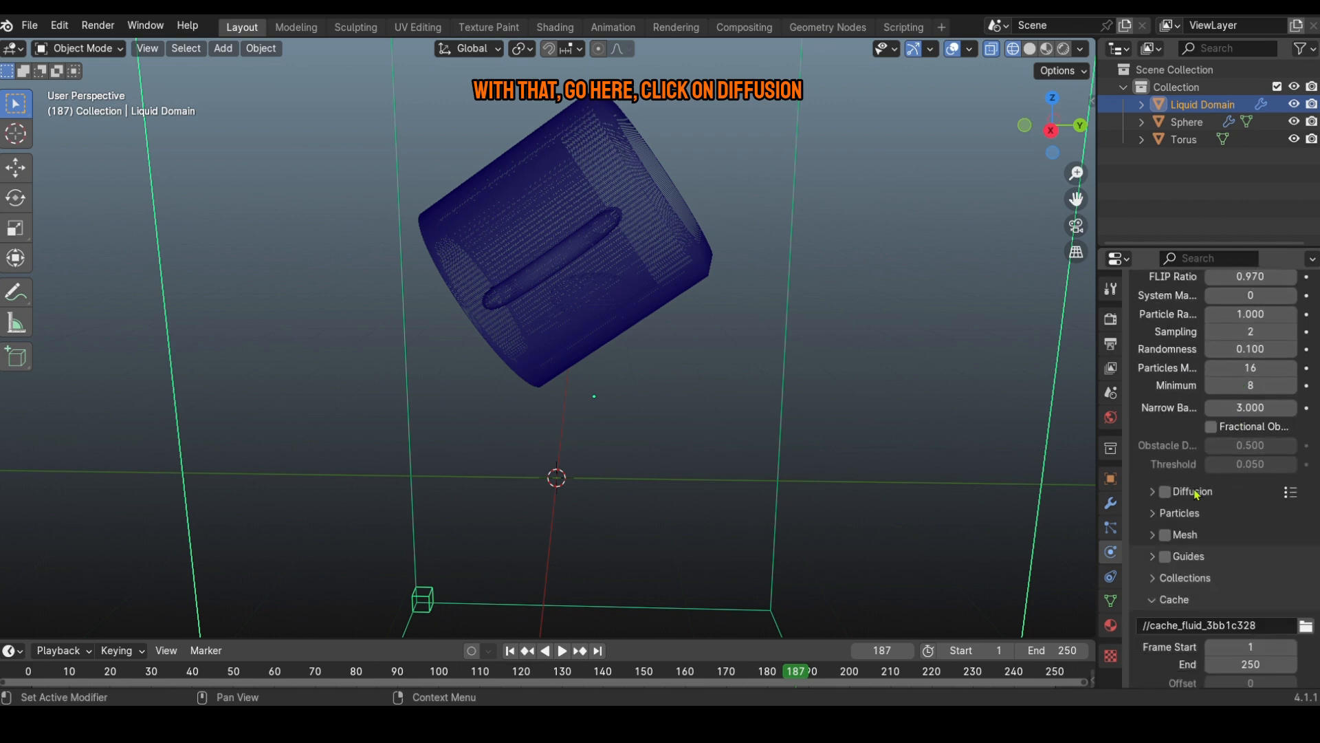
{"action": "left_click", "coordinate": [1163, 535]}
{"action": "scroll", "coordinate": [1210, 509], "scroll_direction": "down", "scroll_amount": 5}
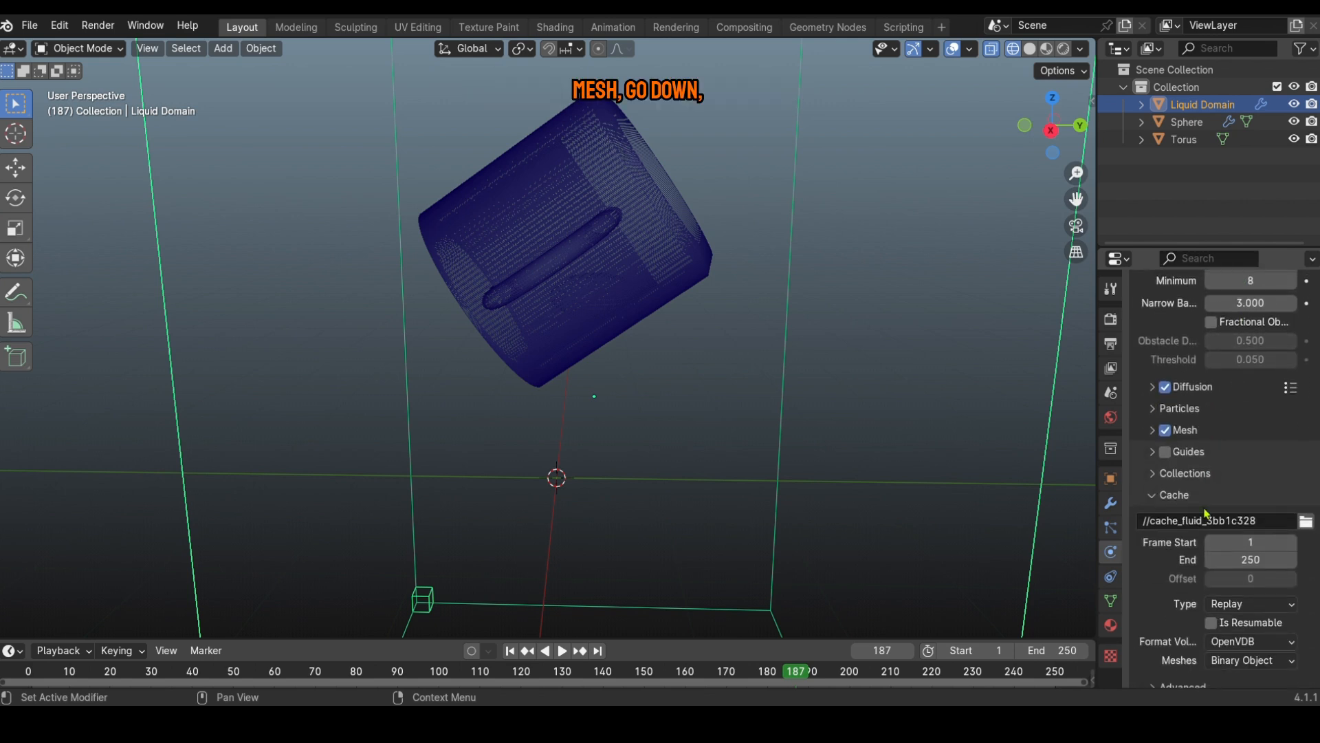
Set the domain's cache type to All, enable Is Resumable and bake the whole liquid simulation
{"action": "left_click", "coordinate": [1223, 547]}
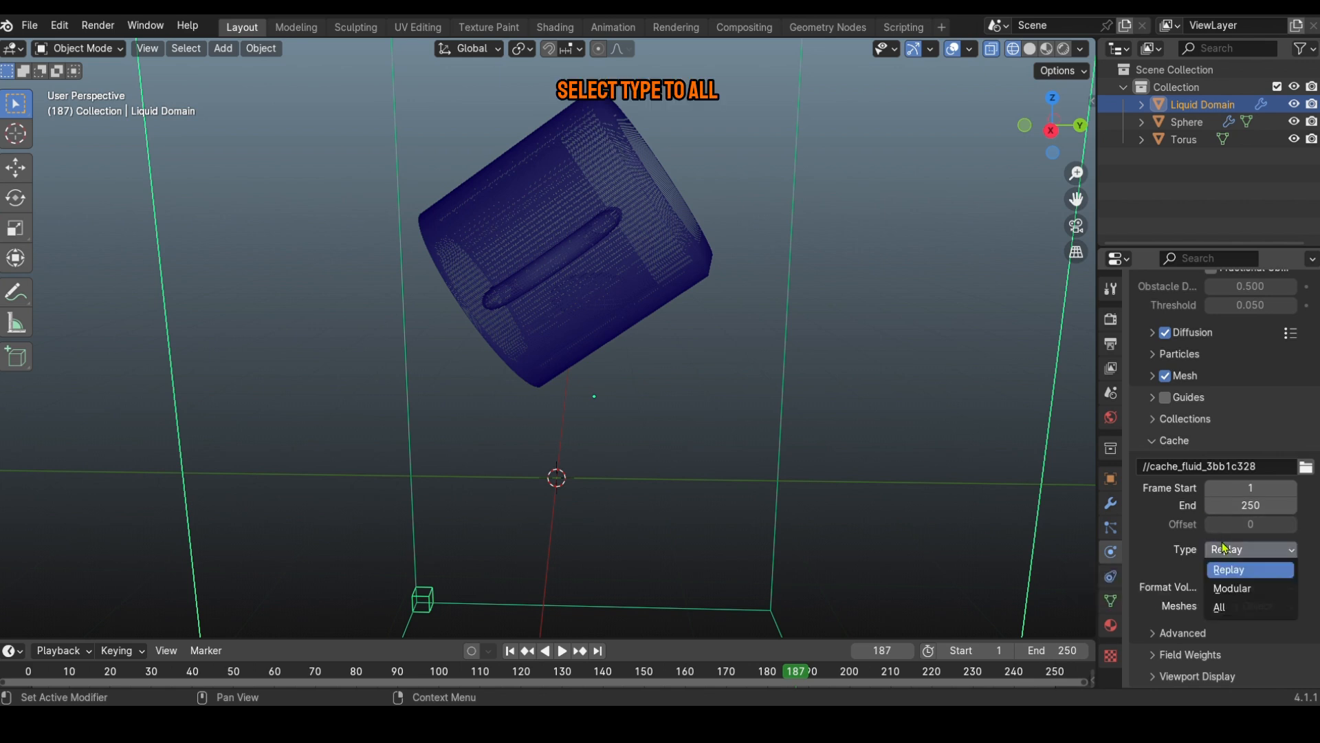
{"action": "left_click", "coordinate": [1225, 609]}
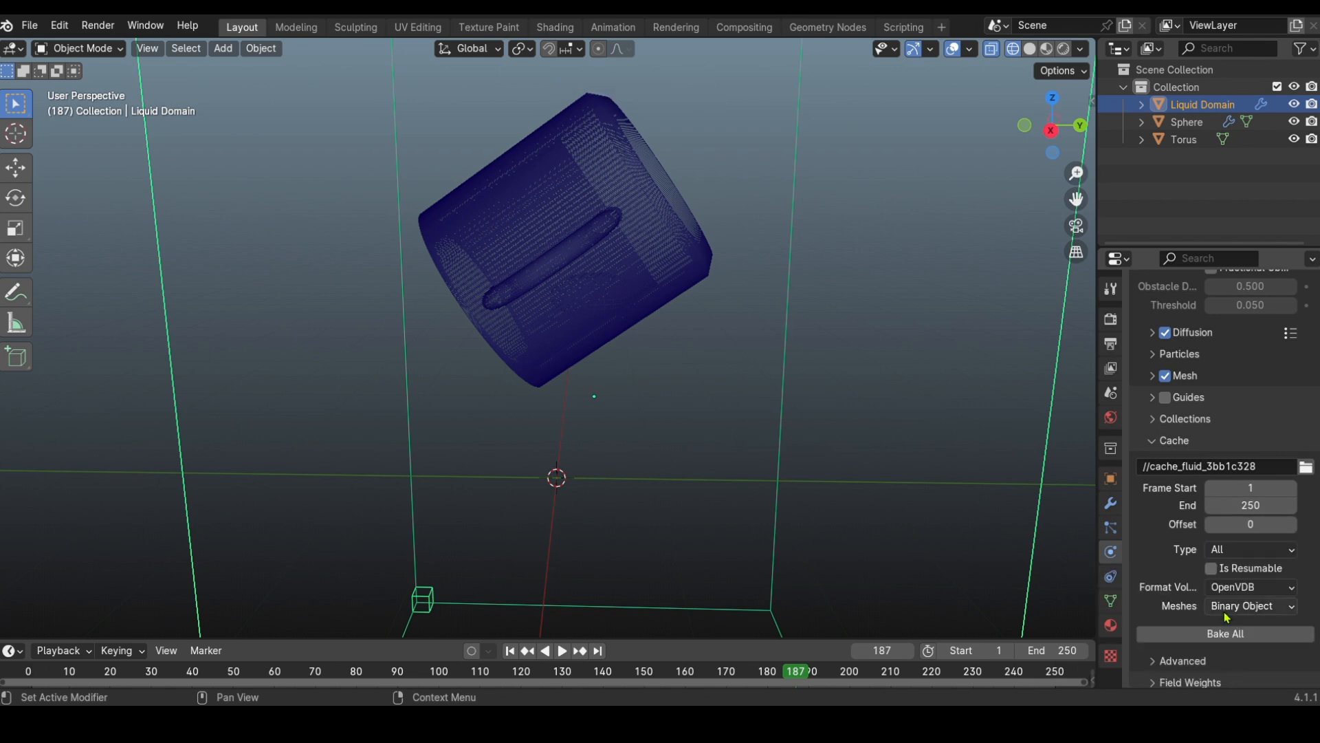
{"action": "left_click", "coordinate": [1214, 574]}
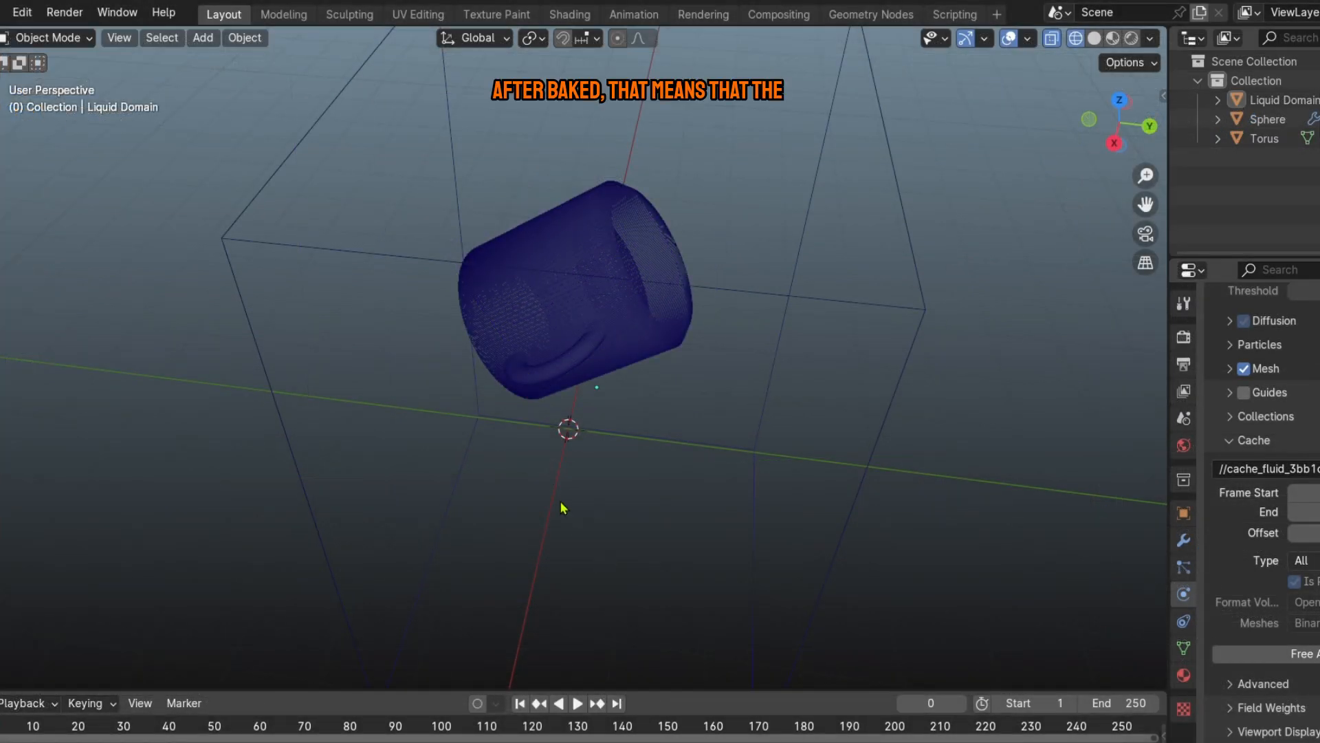
{"action": "middle_click_drag", "start_coordinate": [559, 501], "coordinate": [604, 417]}
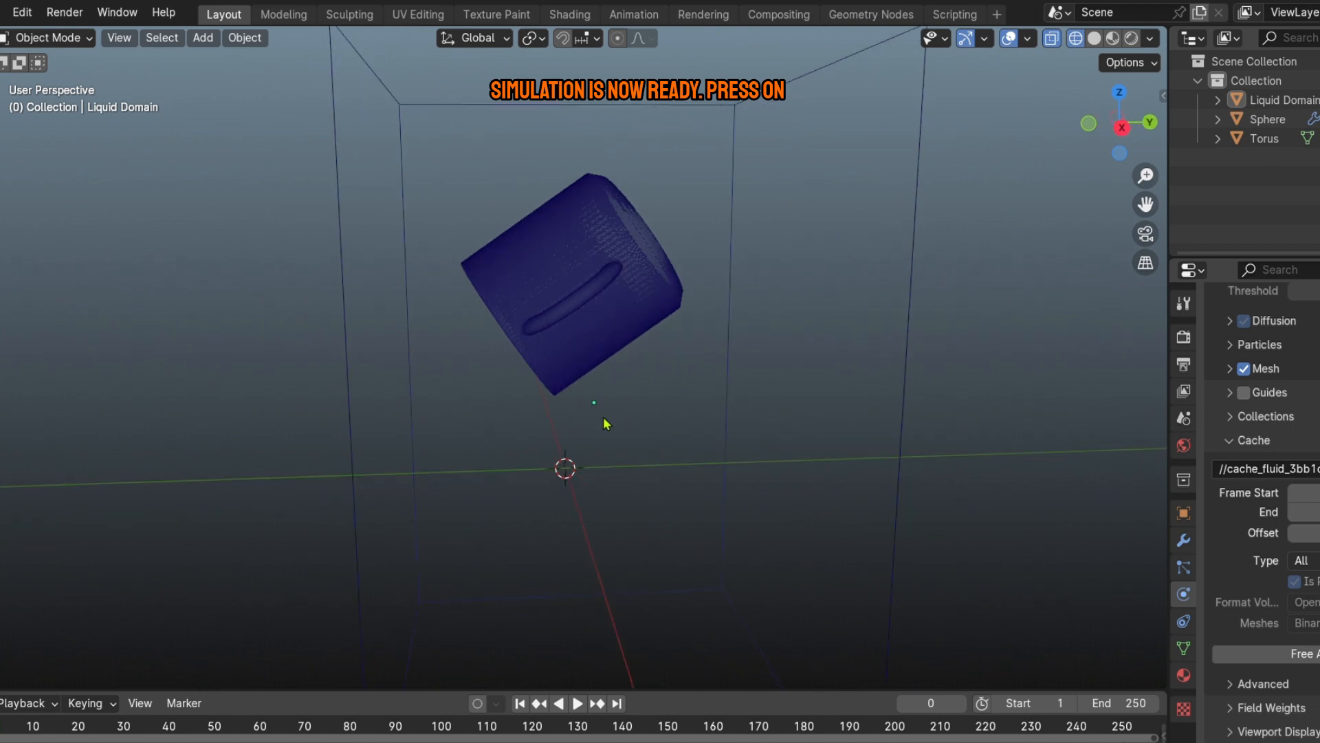
Play the baked simulation to examine the liquid pouring out of the cup and pause it
{"action": "left_click", "coordinate": [576, 708]}
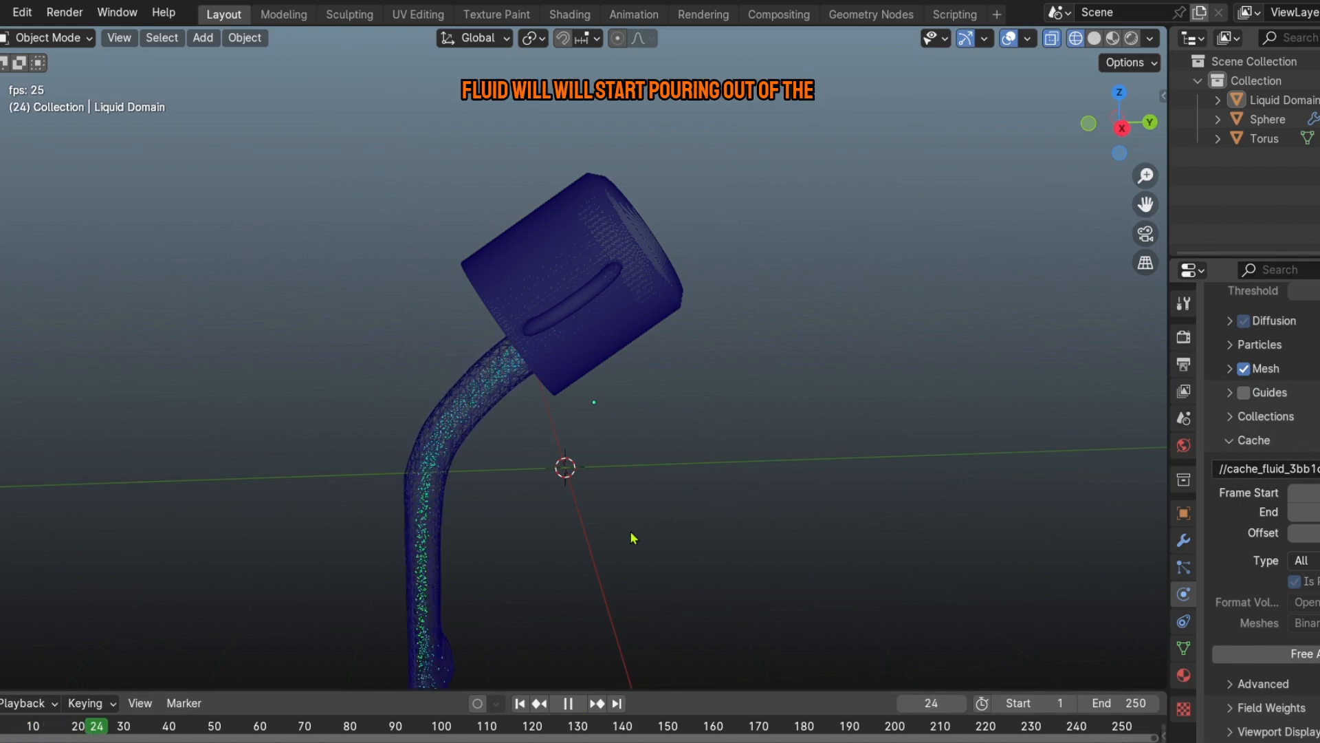
{"action": "middle_click_drag", "start_coordinate": [622, 577], "coordinate": [667, 448]}
{"action": "middle_click_drag", "start_coordinate": [652, 528], "coordinate": [672, 295], "text": "shift"}
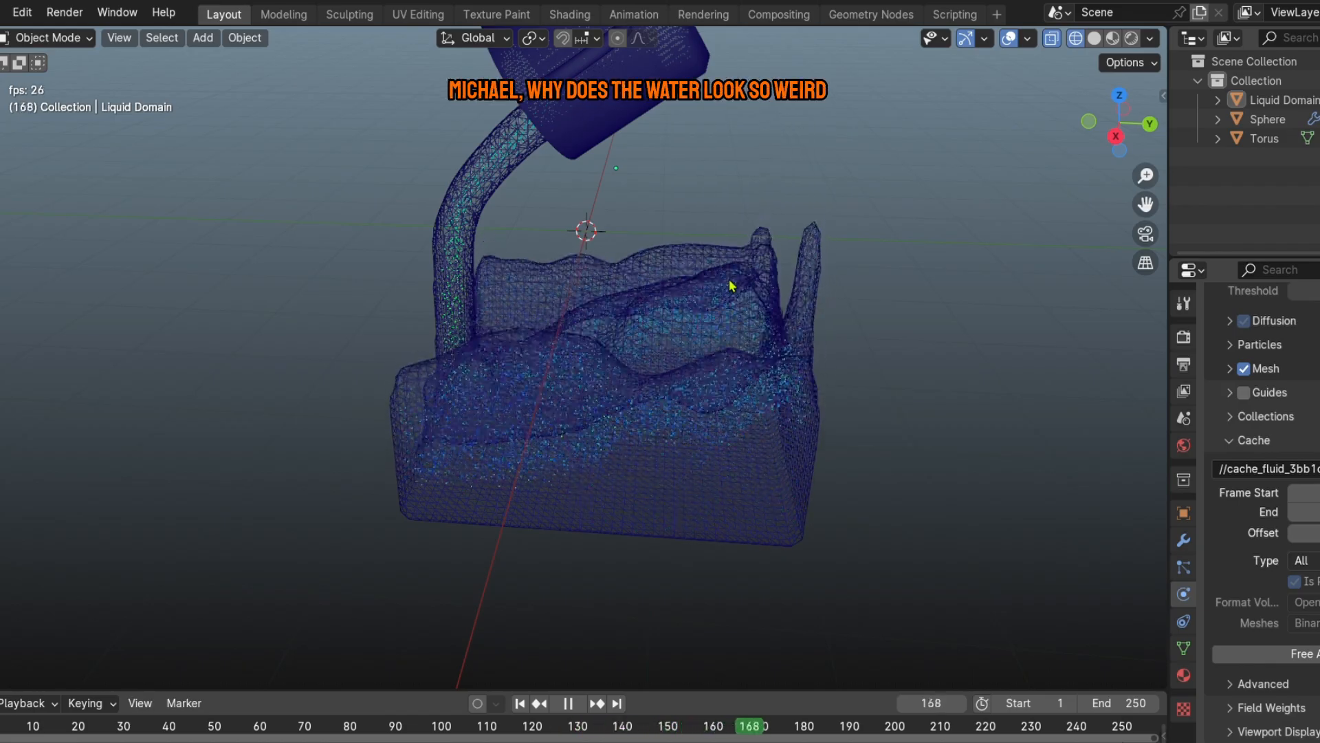
{"action": "mouse_move", "coordinate": [676, 298]}
{"action": "middle_mouse_down"}
{"action": "mouse_move", "coordinate": [433, 325]}
{"action": "mouse_move", "coordinate": [674, 307]}
{"action": "middle_mouse_up"}
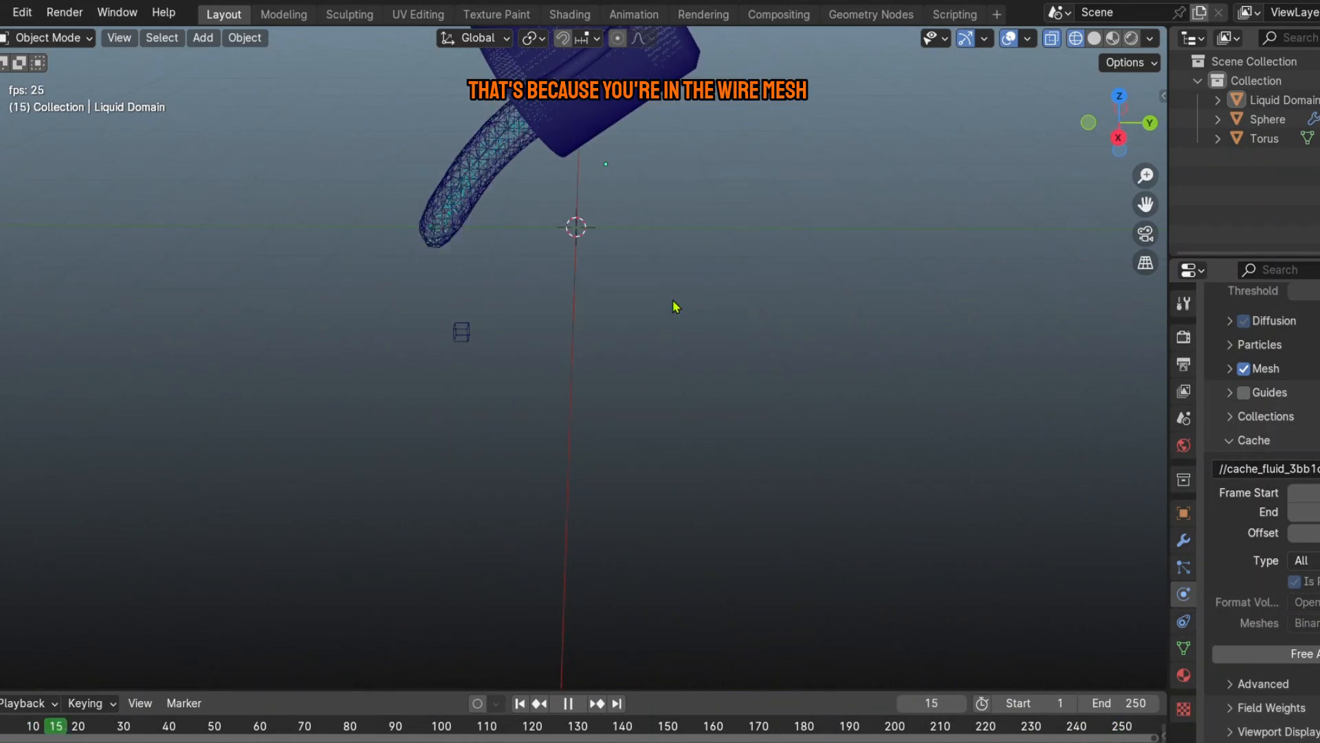
{"action": "key", "text": "space"}
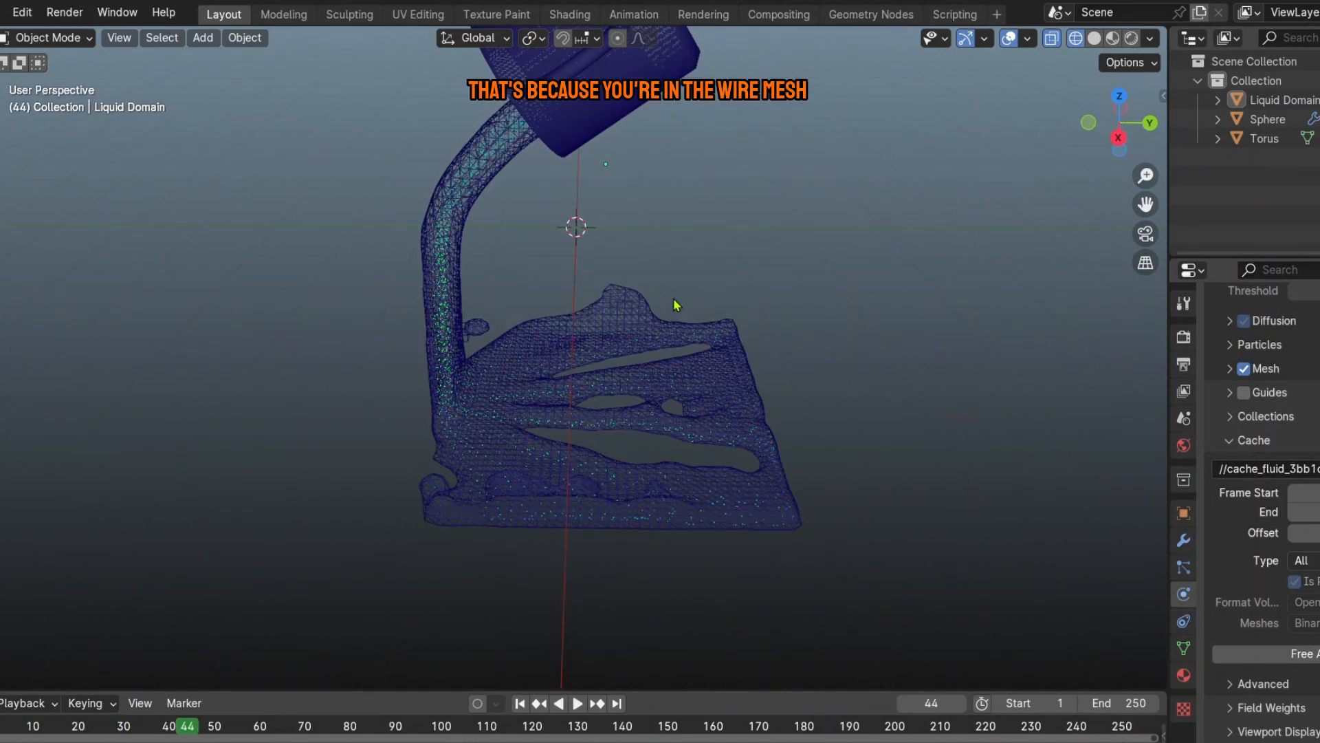
Switch the viewport shading to Solid and replay the liquid simulation from the first frame
{"action": "key", "text": "z"}
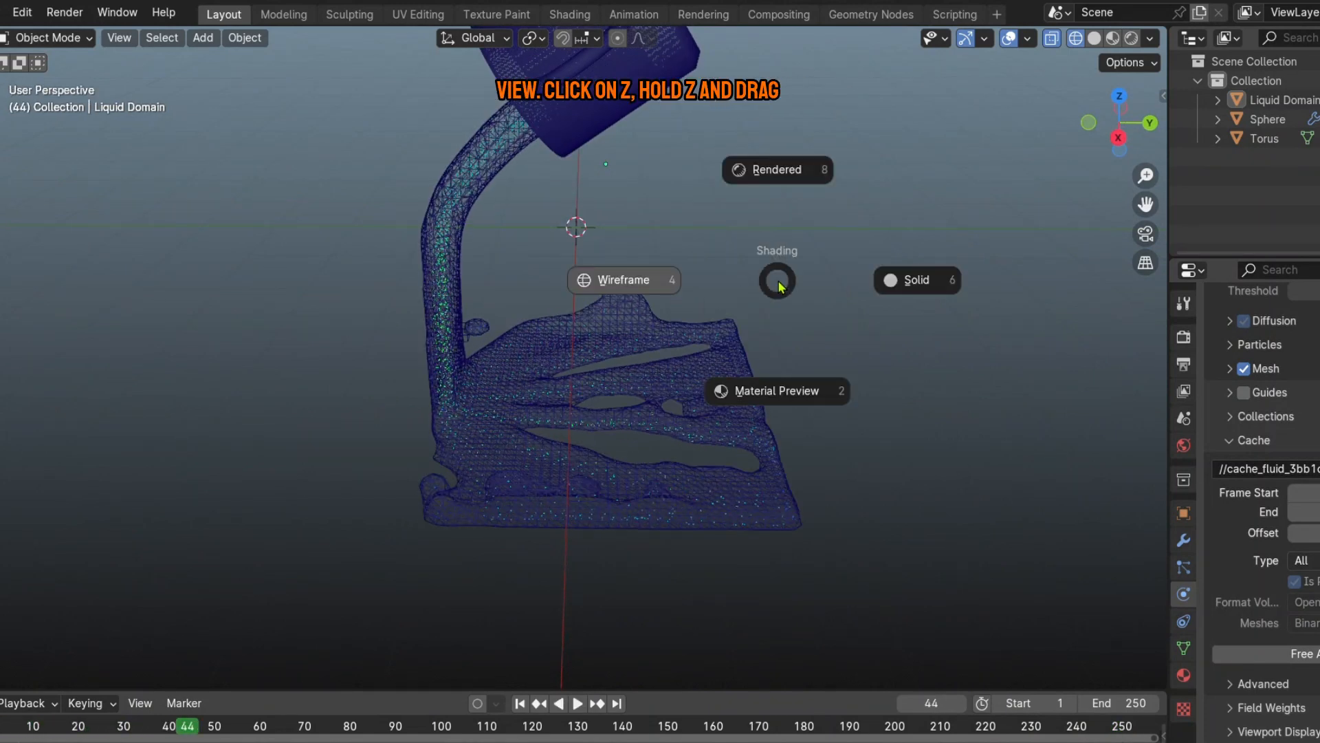
{"action": "left_click", "coordinate": [1080, 285]}
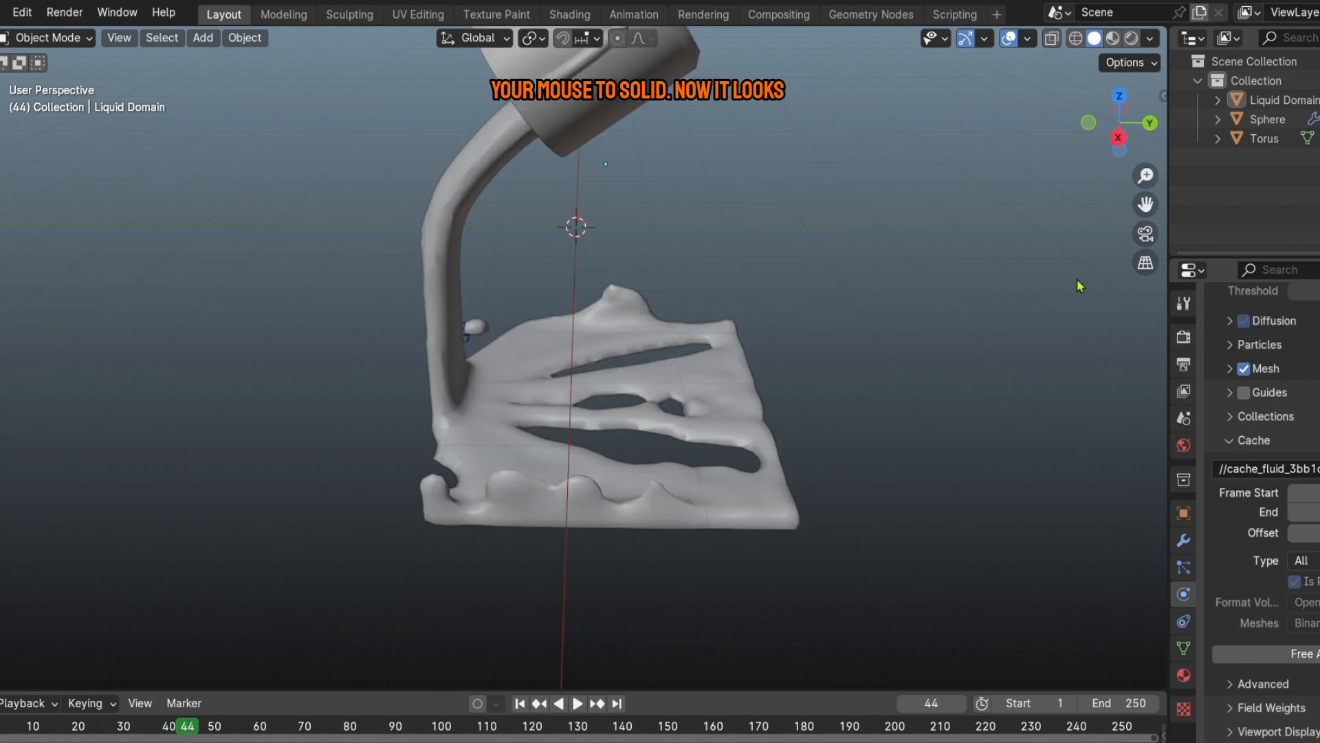
{"action": "left_click", "coordinate": [519, 703]}
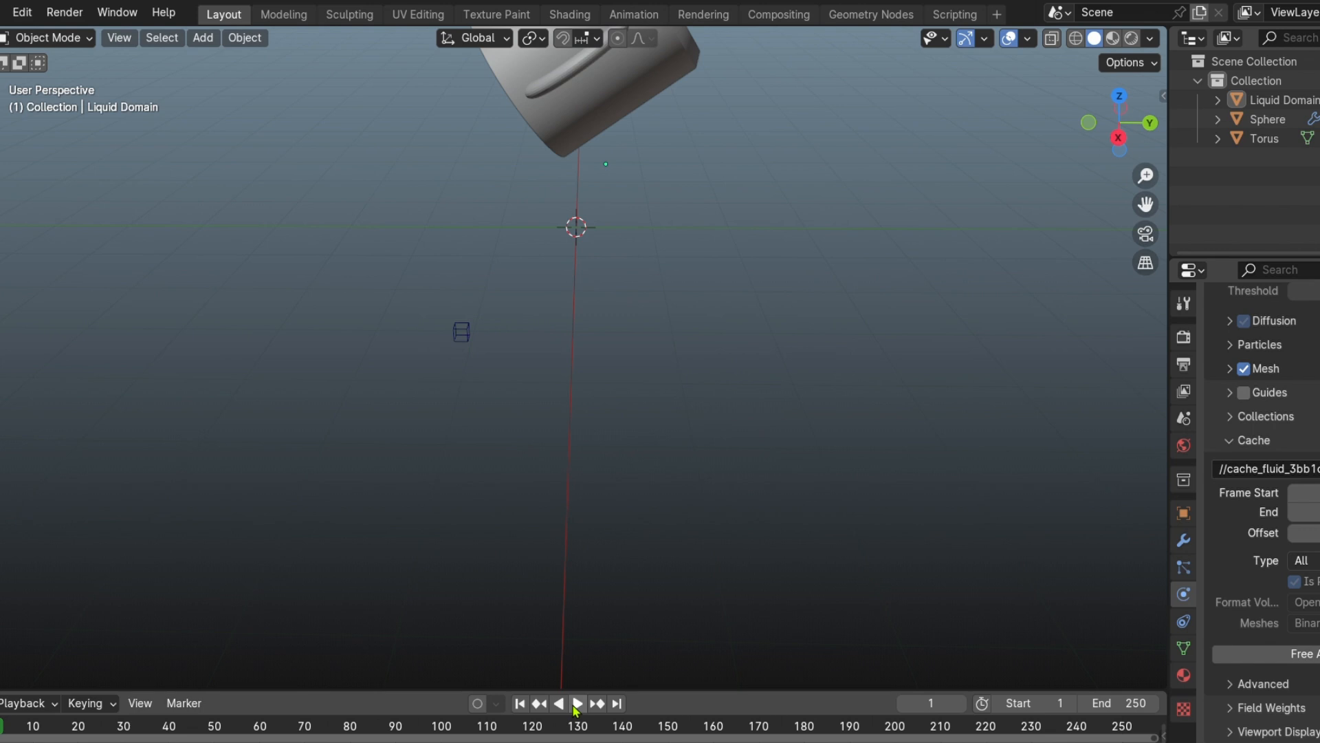
{"action": "left_click", "coordinate": [577, 703]}
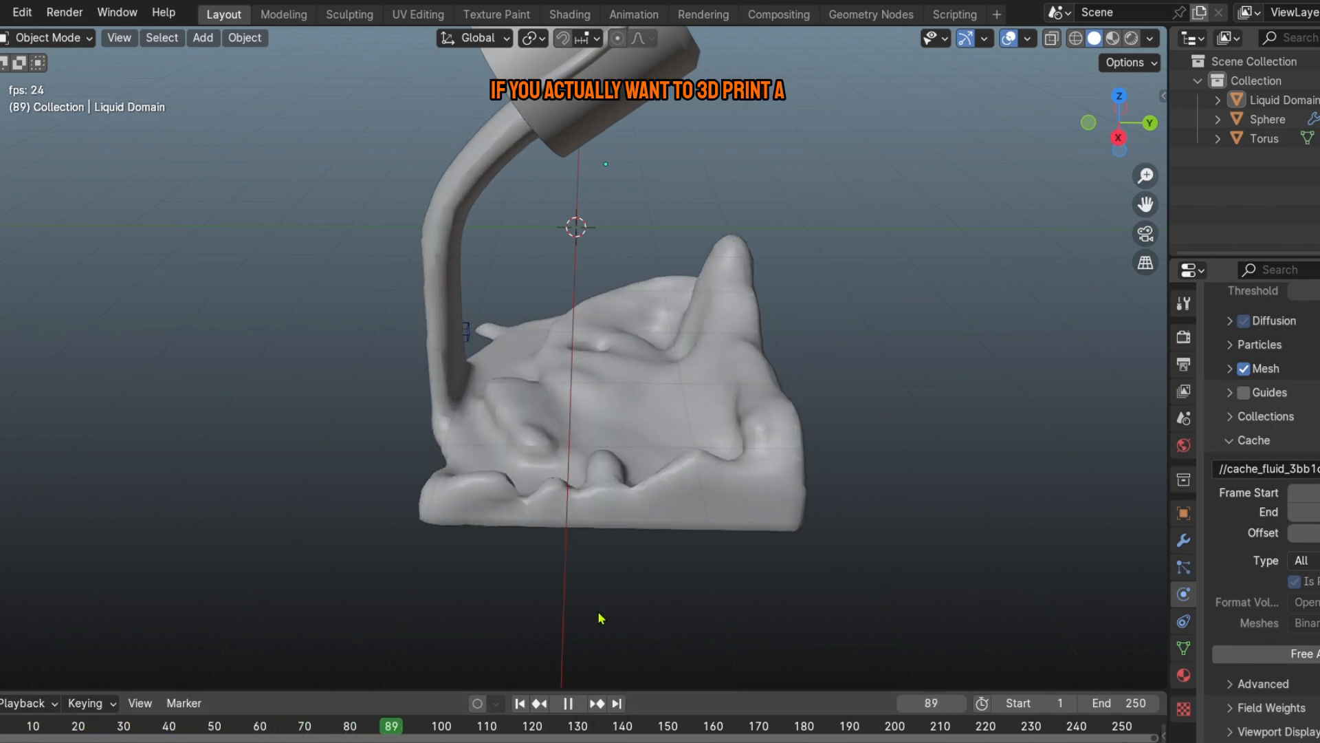
Pause the playback and step the timeline back to frame 100
{"action": "key", "text": "space"}
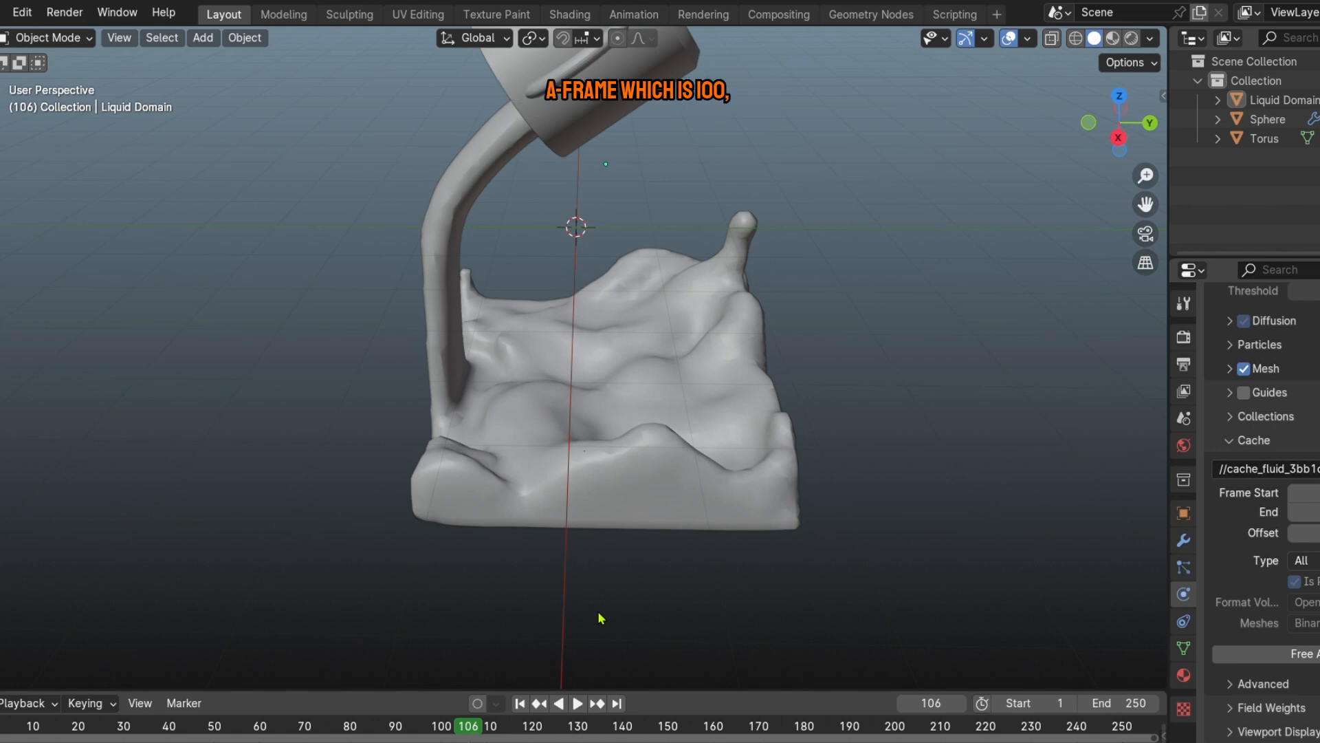
{"action": "key", "text": "Left"}
{"action": "key", "text": "Left"}
{"action": "key", "text": "Left"}
{"action": "key", "text": "Left"}
{"action": "key", "text": "Left"}
{"action": "key", "text": "Left"}
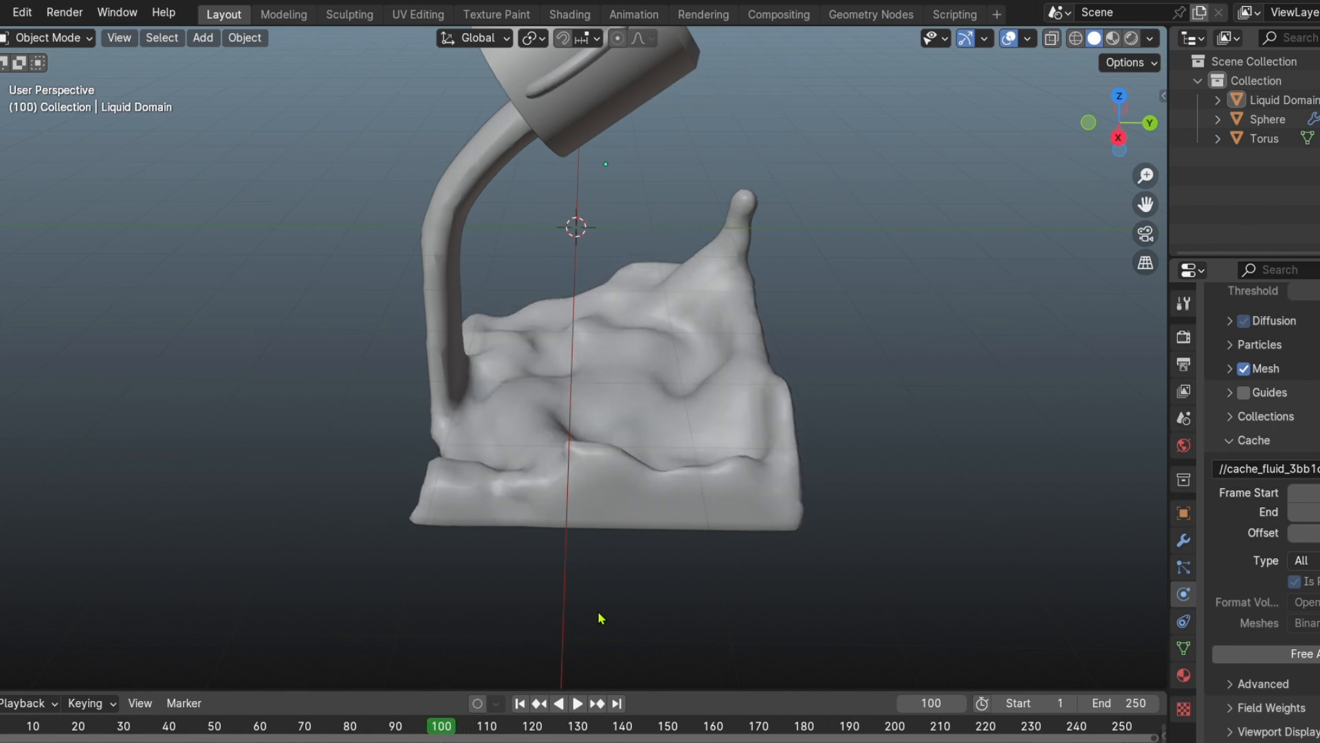
Look up the STL (.stl) option among the export formats and inspect the cup and poured liquid from another angle
{"action": "left_click", "coordinate": [2, 25]}
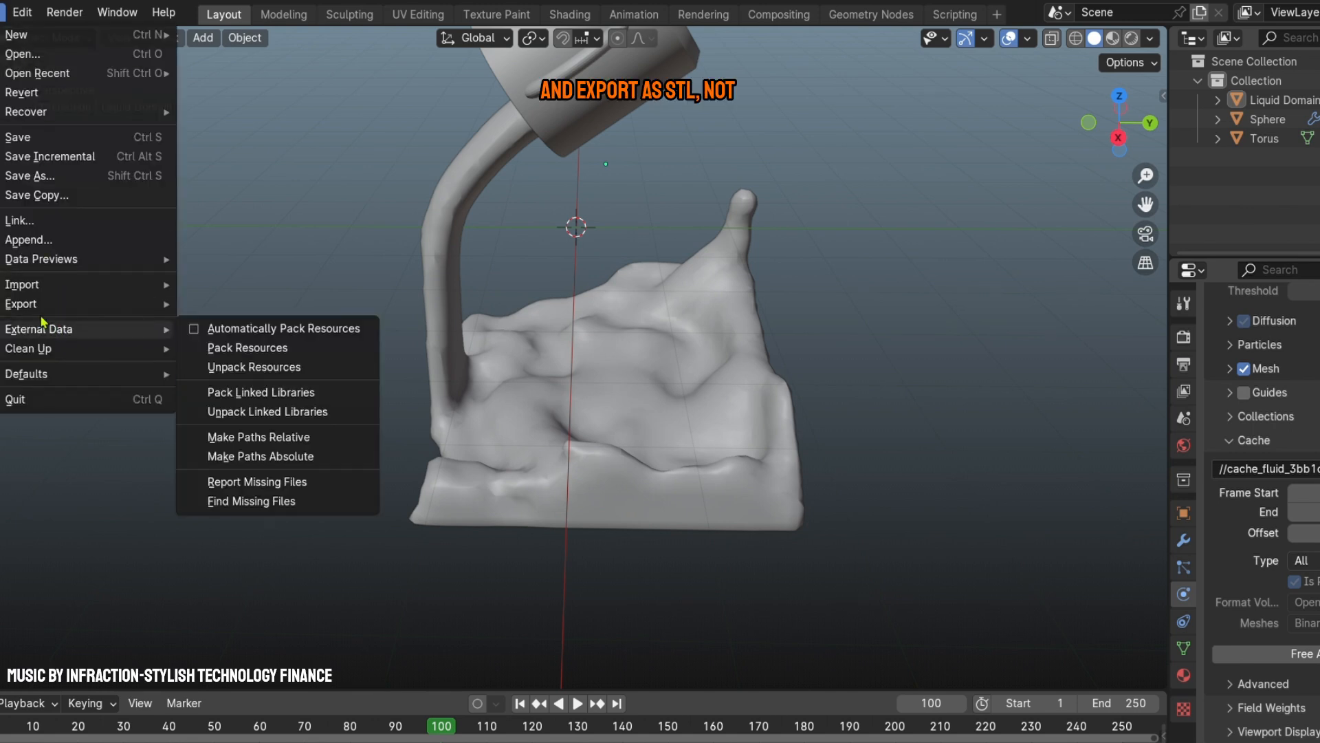
{"action": "mouse_move", "coordinate": [24, 308]}
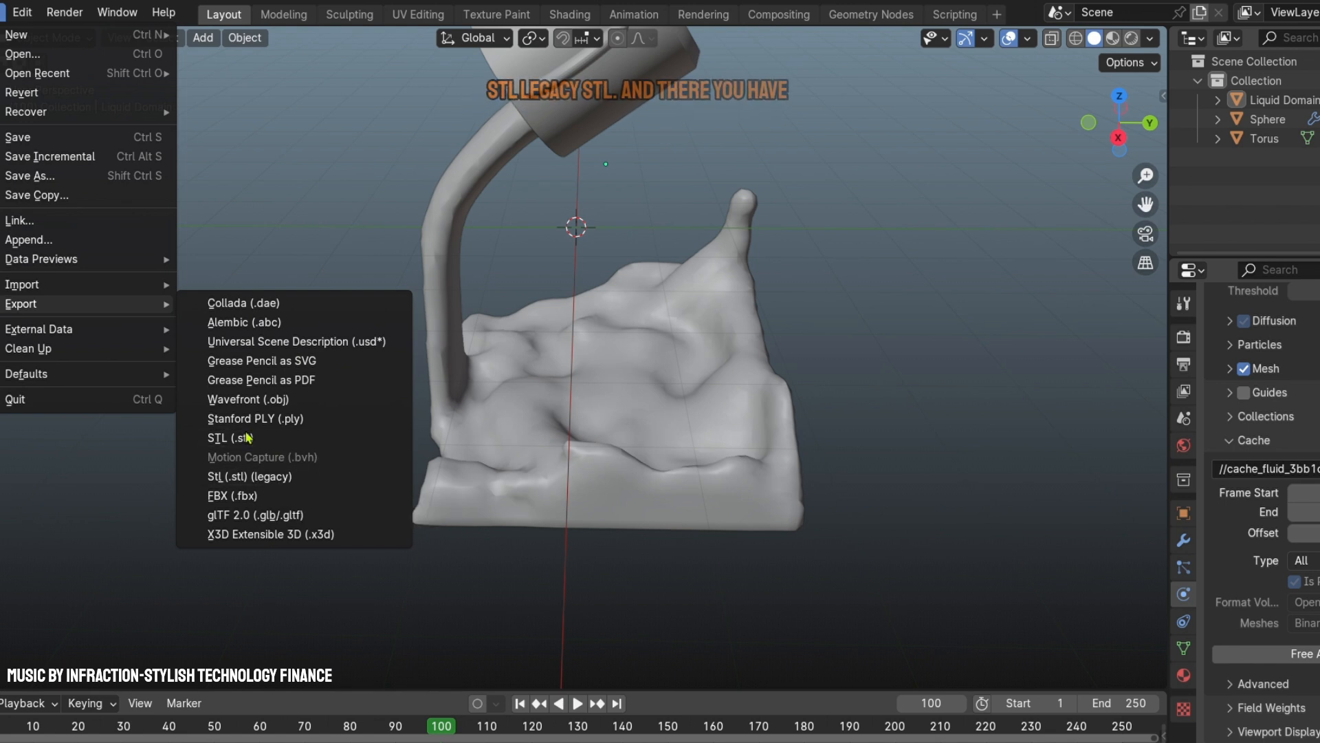
{"action": "middle_click_drag", "start_coordinate": [672, 595], "coordinate": [358, 422]}
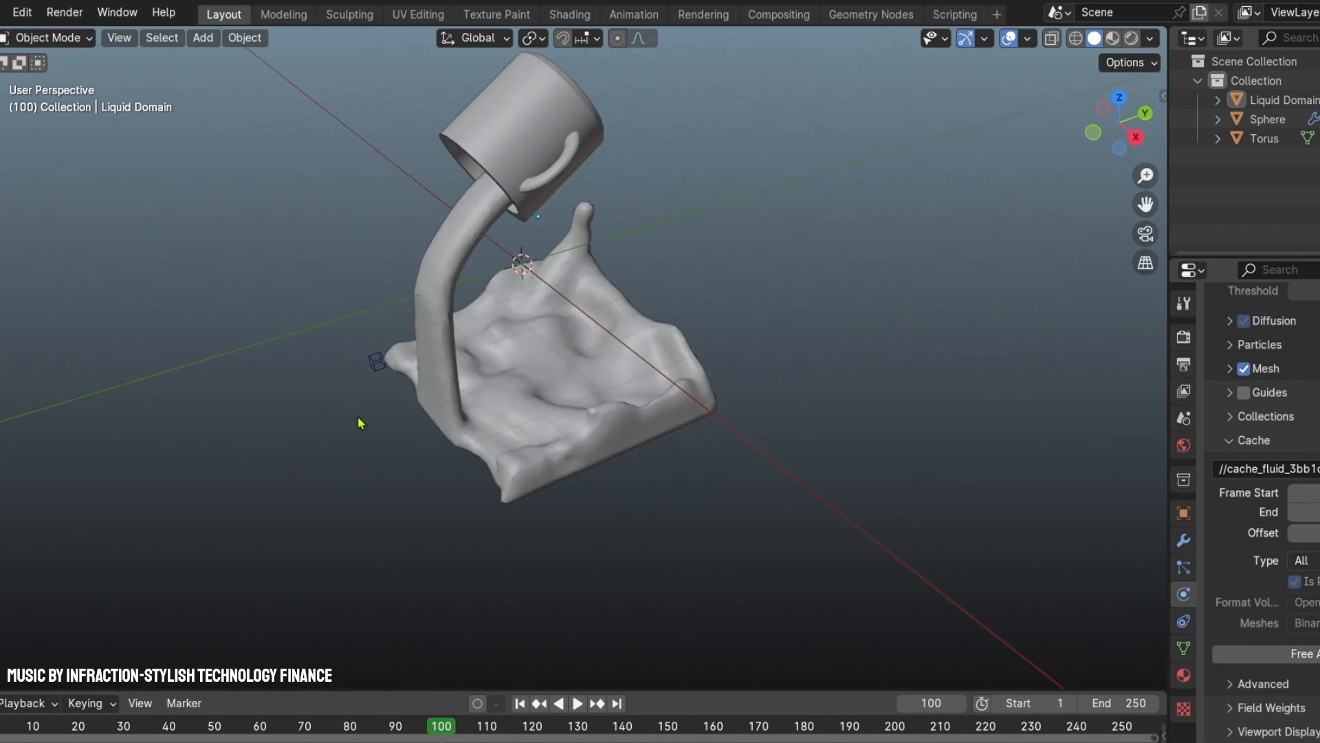